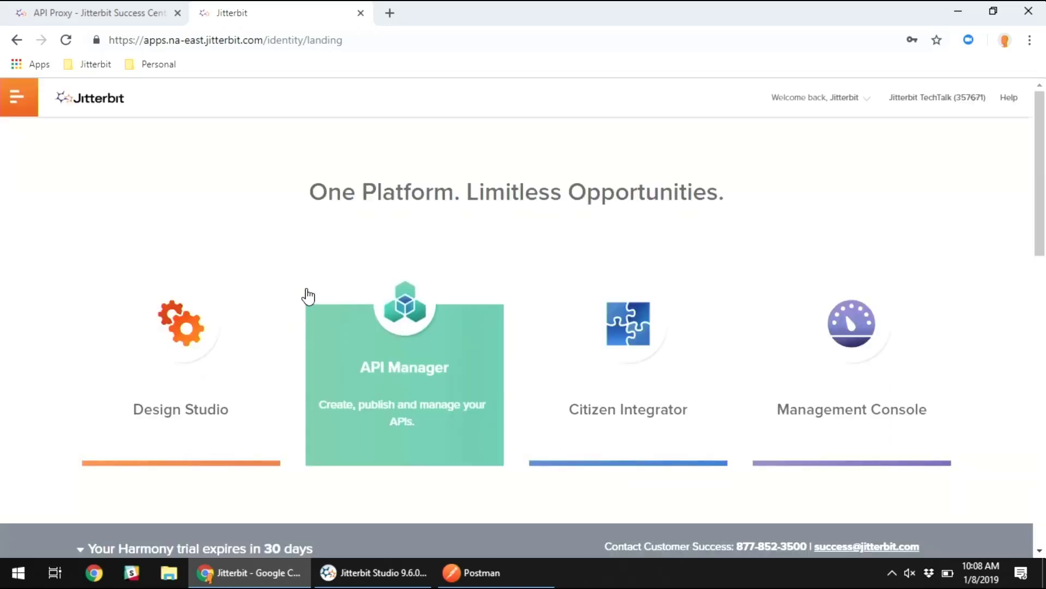
- Start a new proxy in API Manager, naming it Bitcoin with version v1
left_click(411, 323)
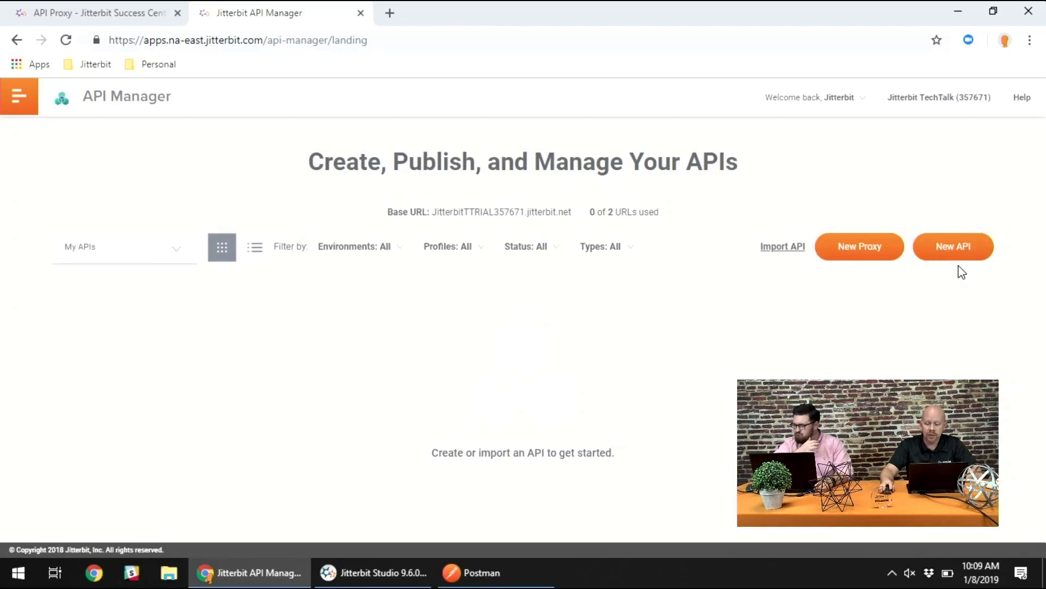
left_click(854, 253)
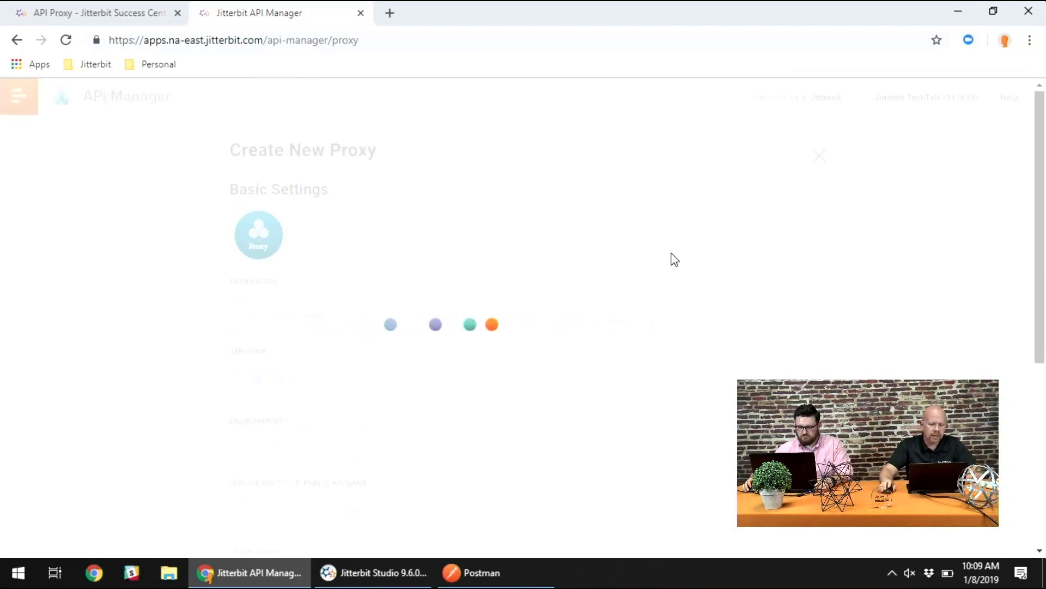
left_click(357, 310)
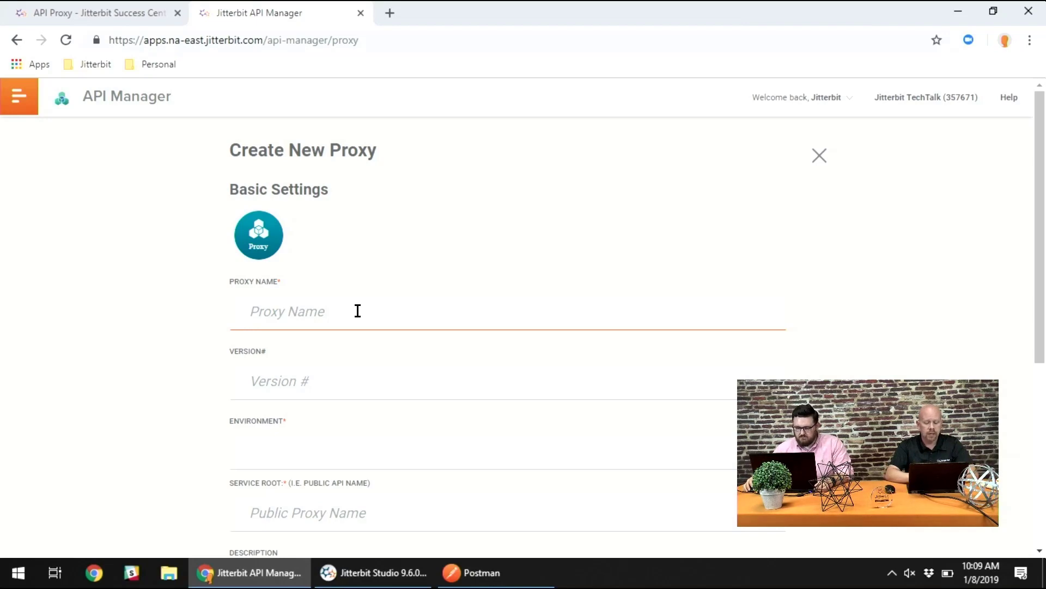
type("Bitcoin")
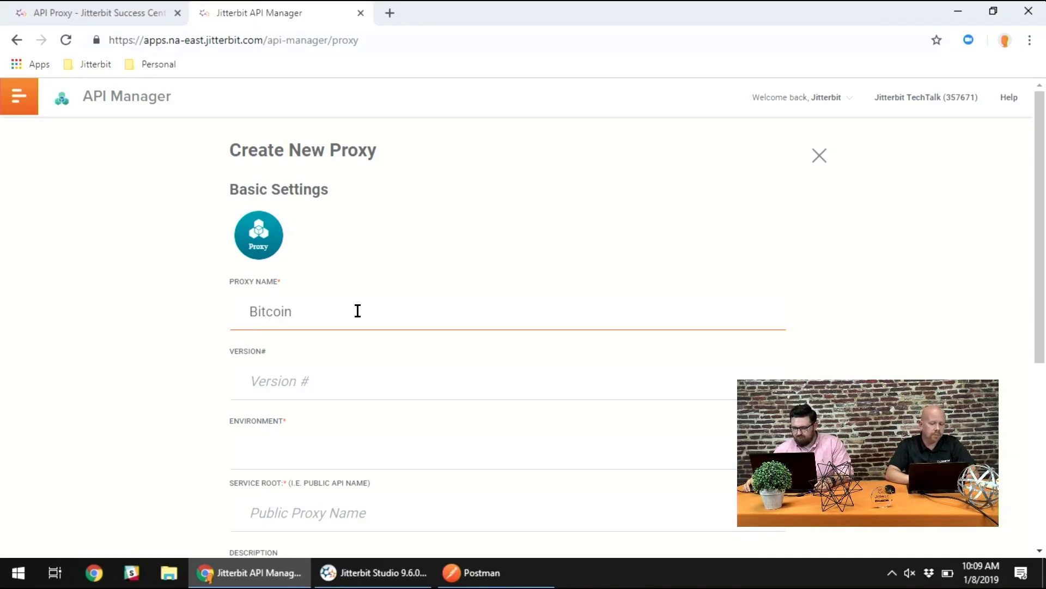
left_click(349, 382)
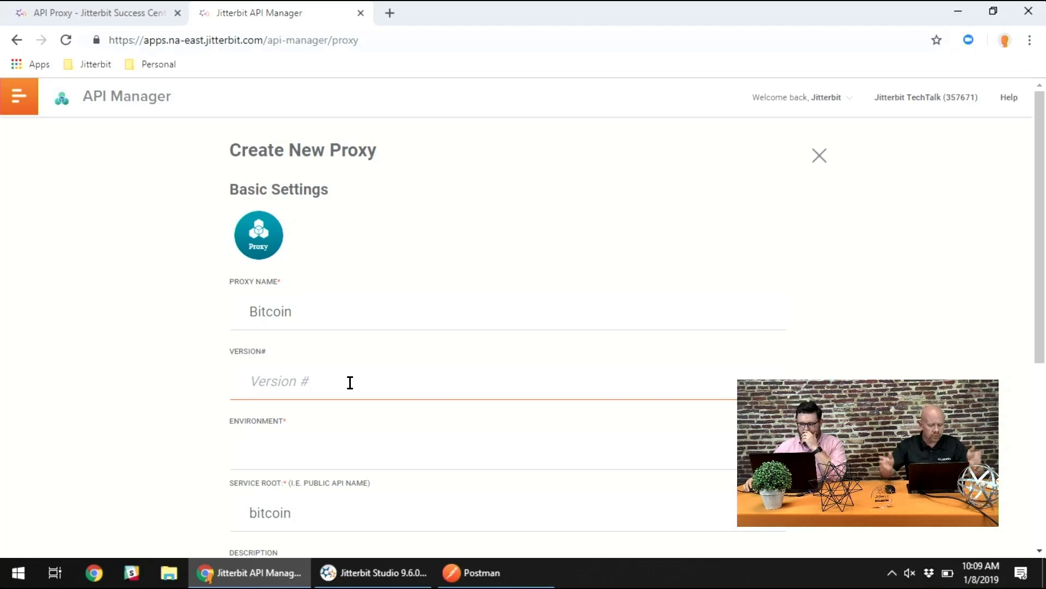
type("v1")
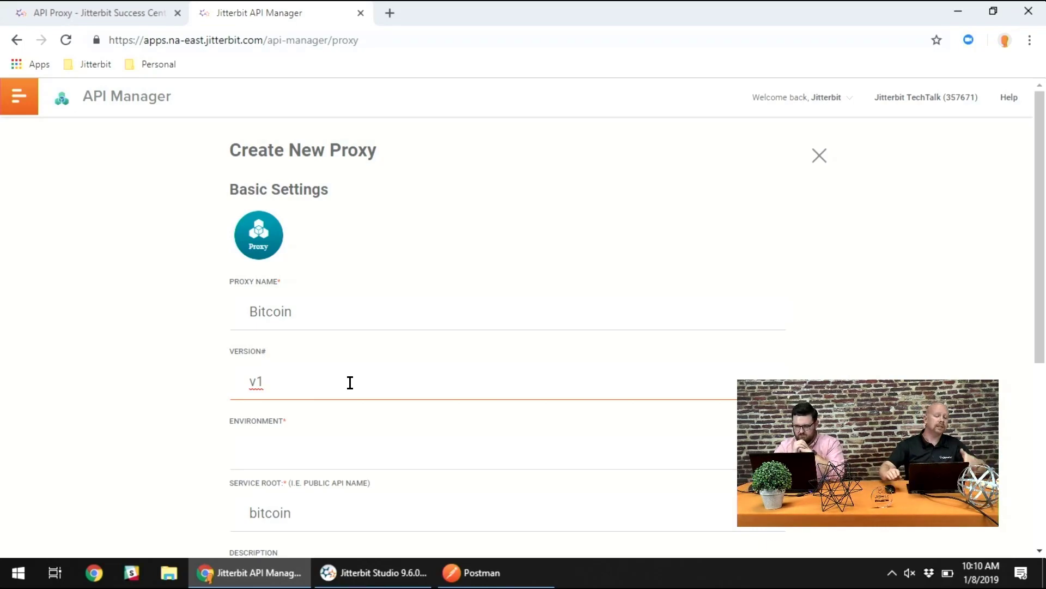
- Assign the Bitcoin proxy to the TechTalk environment, keeping bitcoin as its service root
scroll(512, 416, "down", 2)
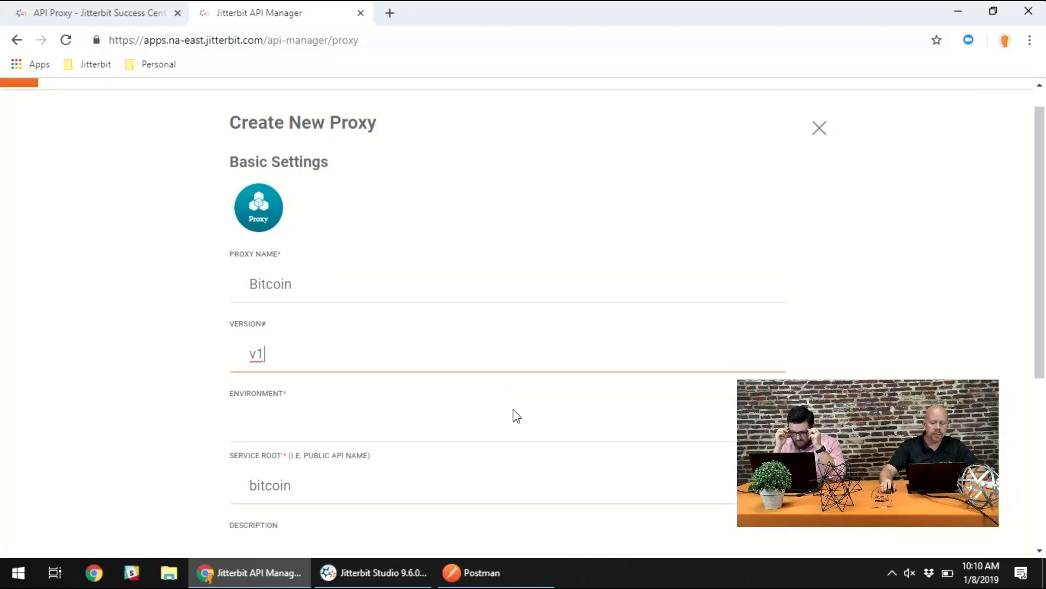
left_click(460, 381)
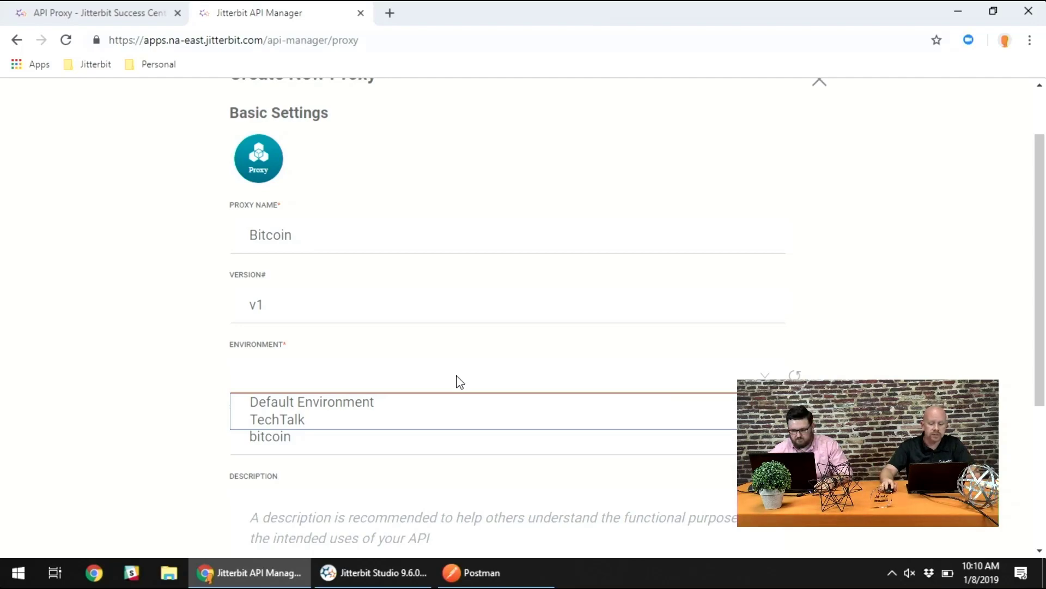
left_click(321, 418)
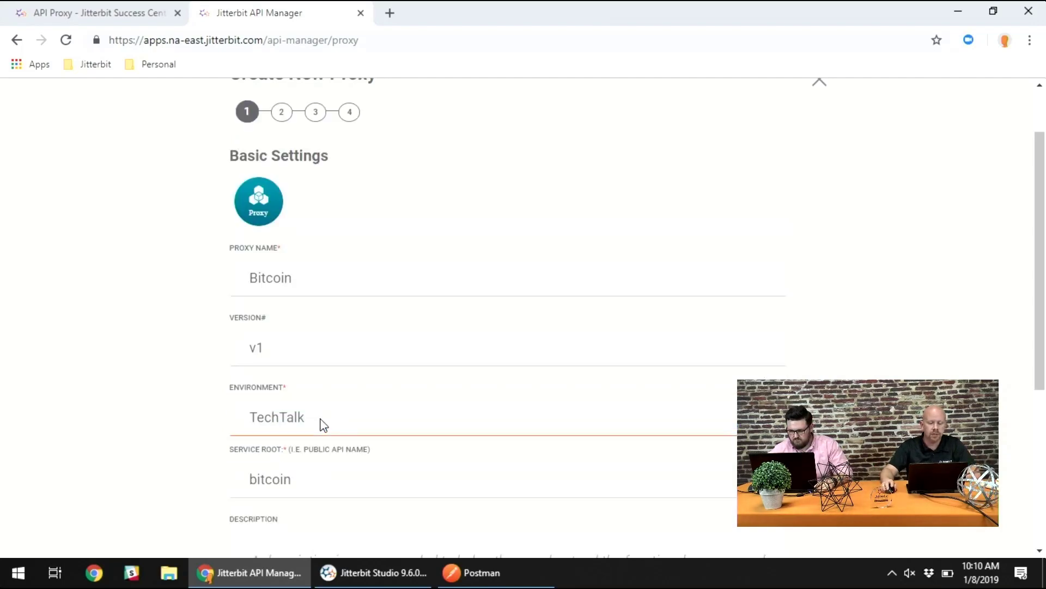
scroll(185, 425, "down", 4)
scroll(184, 417, "up", 2)
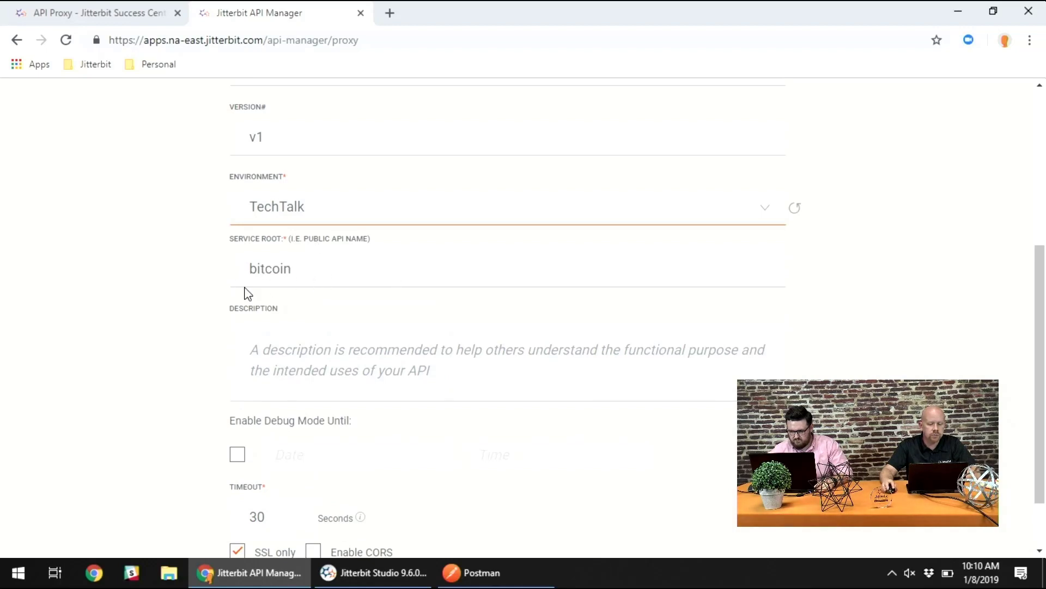
left_click(313, 269)
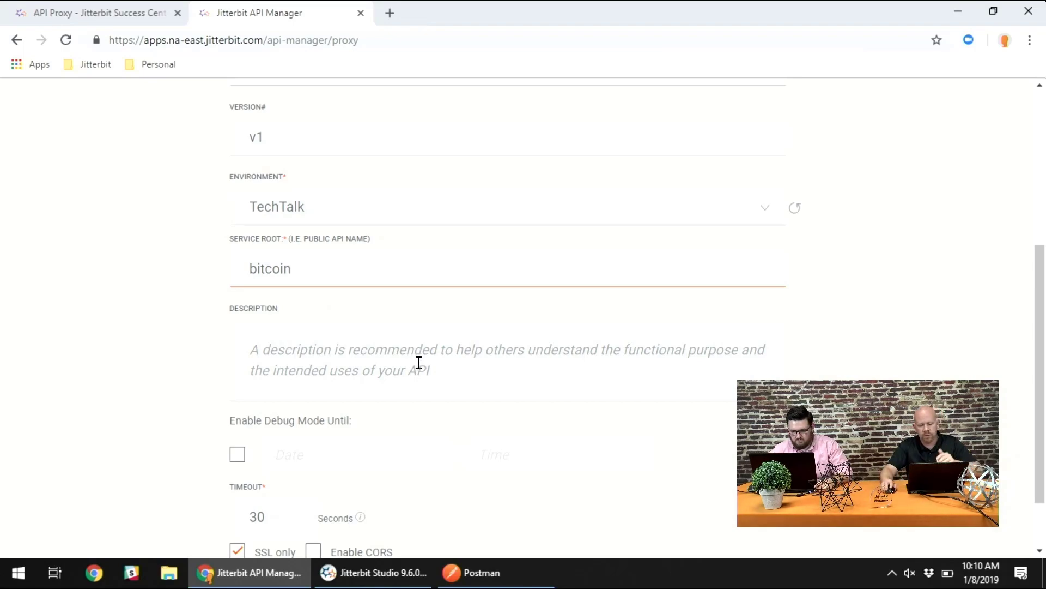
- Enable debug mode and CORS for the proxy, accept the CORS warning, and proceed to the existing API settings
scroll(150, 389, "down", 2)
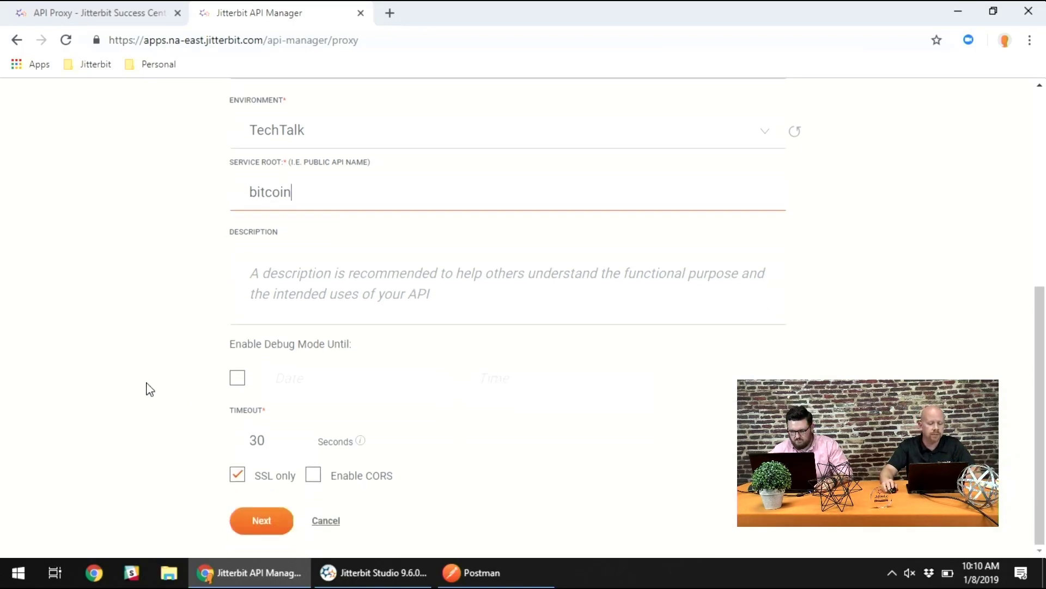
left_click(238, 383)
left_click(496, 409)
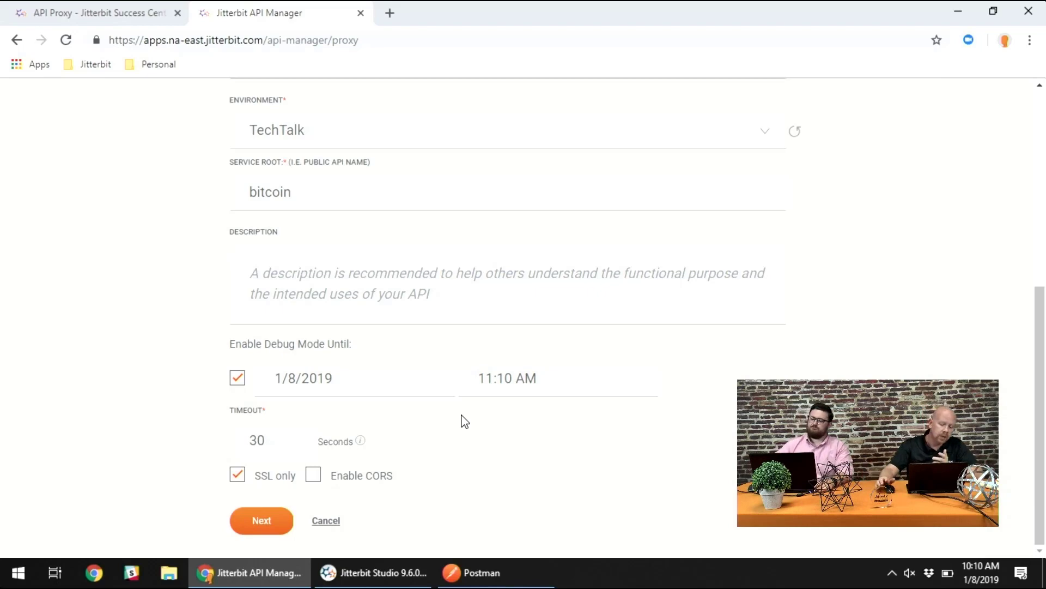
left_click(314, 475)
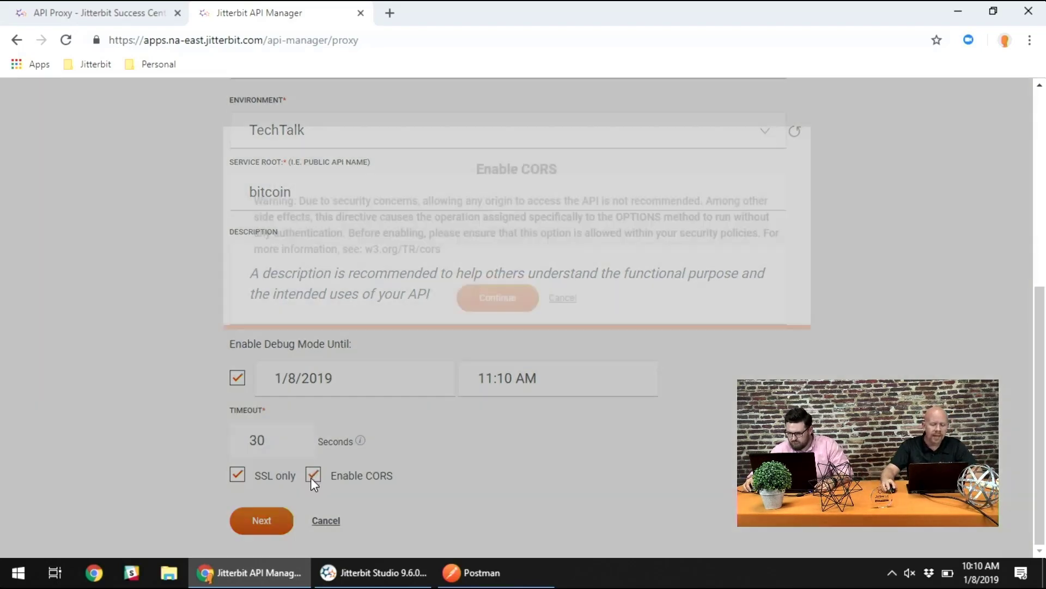
left_click(492, 388)
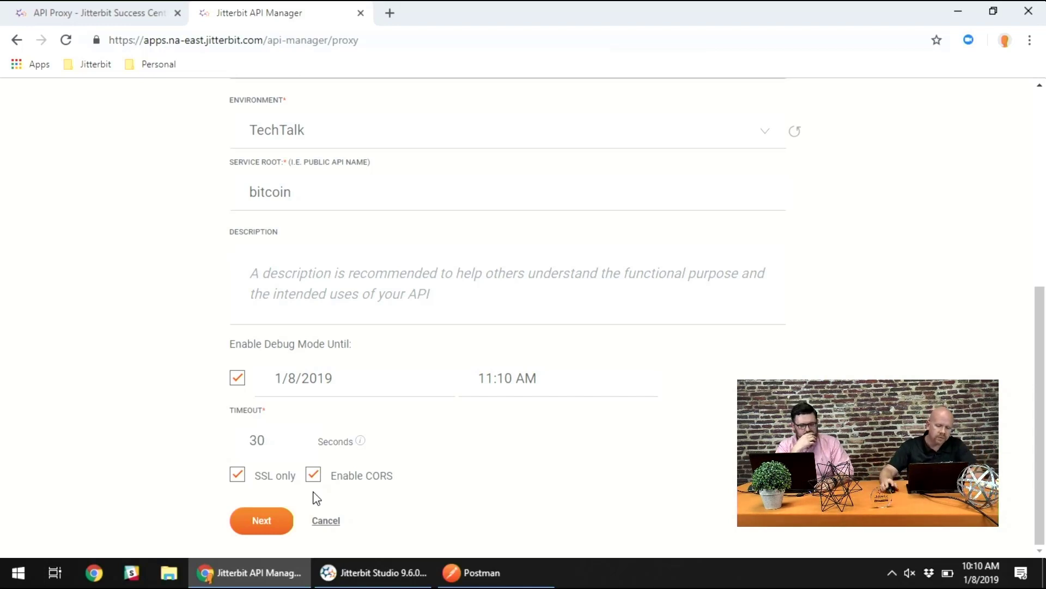
left_click(260, 523)
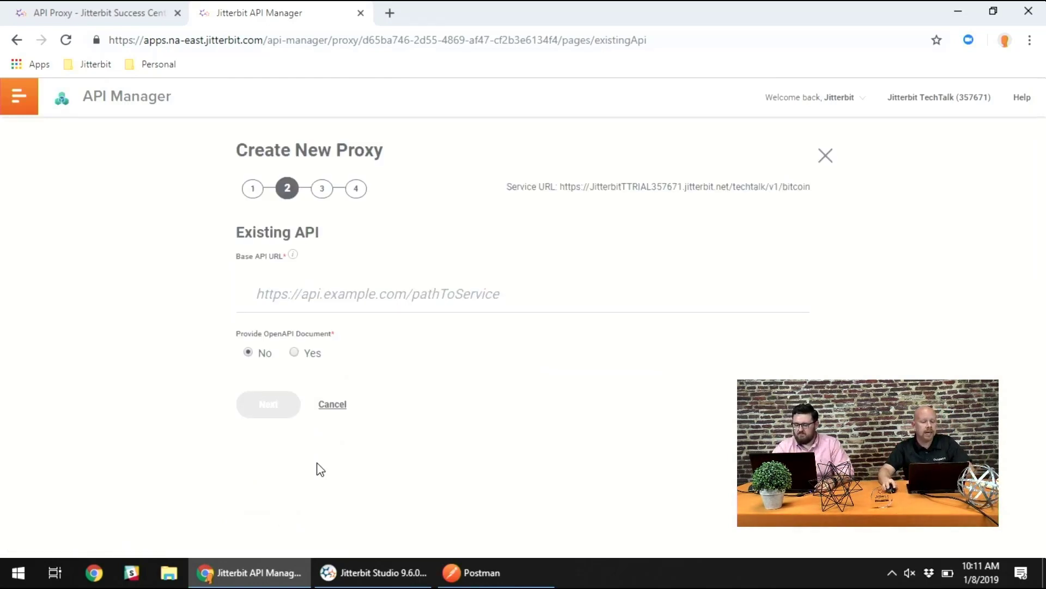
left_click(323, 285)
type("https://api.coindesk.com/v1/bpi/currentprice.json")
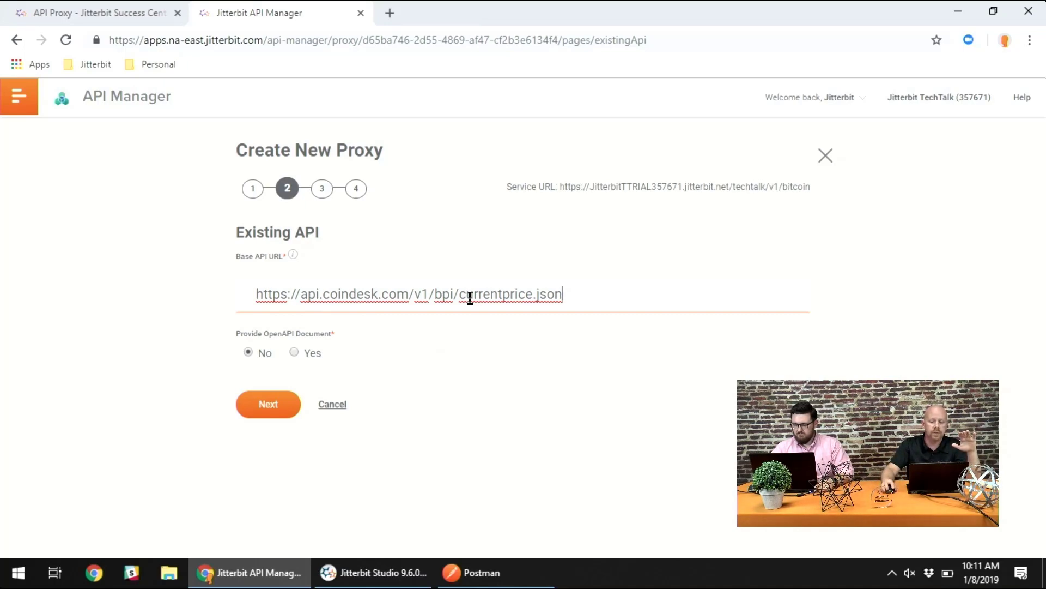
left_click_drag(460, 296, 588, 297)
key("ctrl+c")
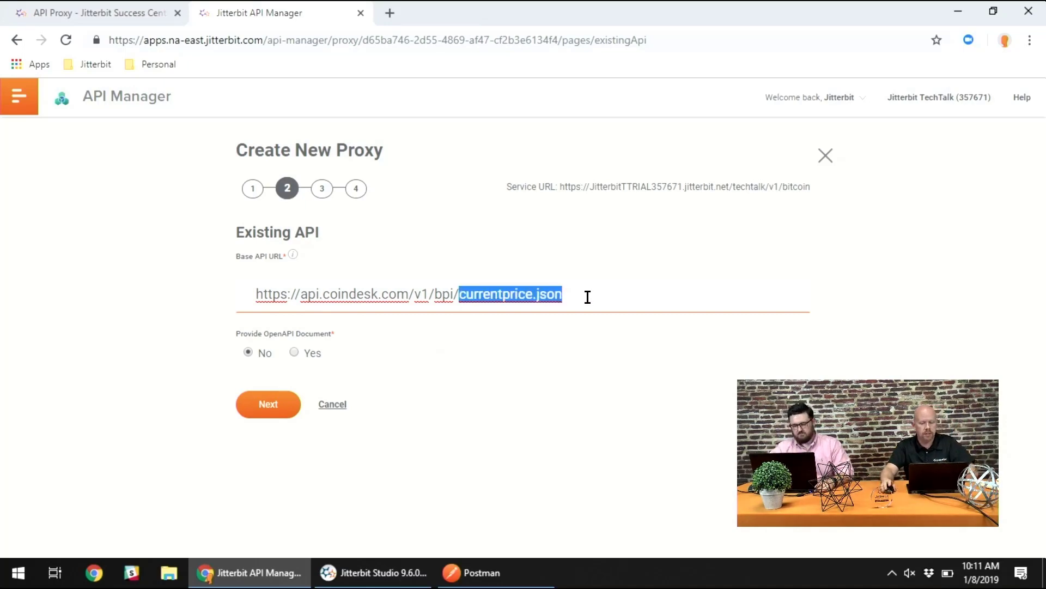
key("BackSpace")
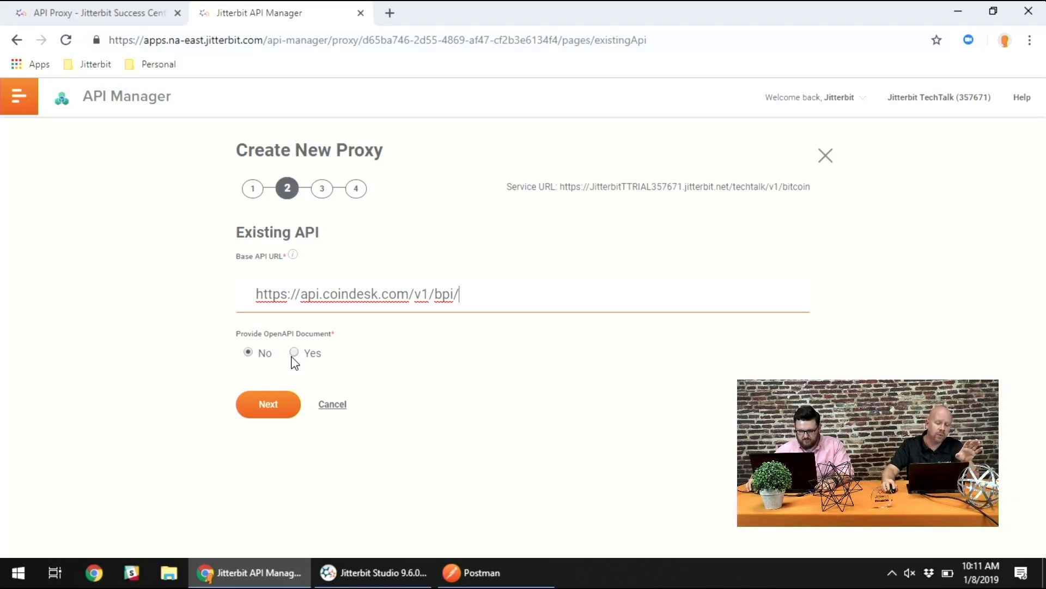
left_click(264, 407)
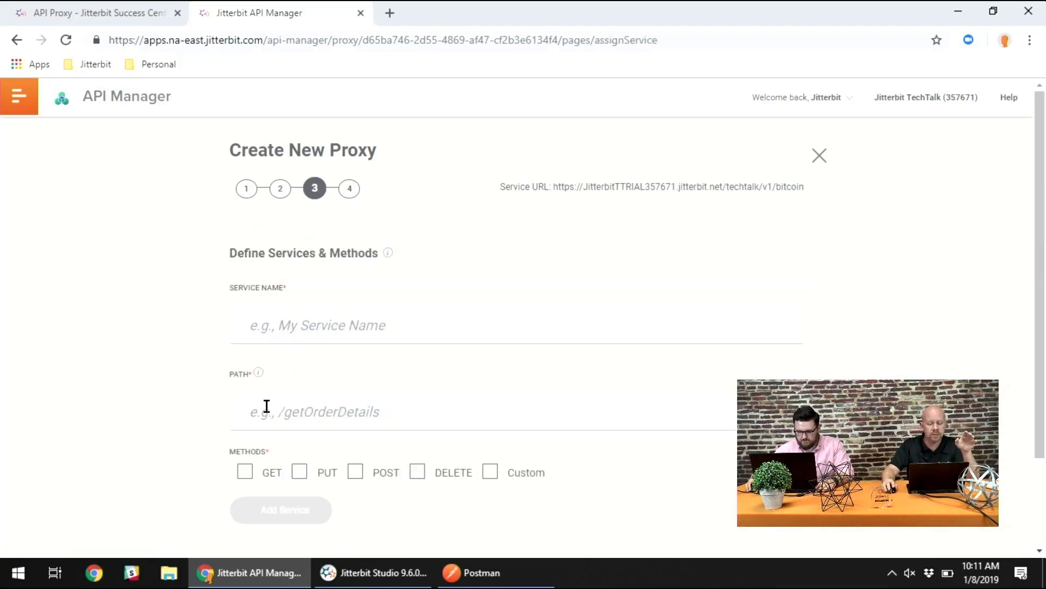
- Add a service named Current Price with the path /currentprice.json and the GET method
scroll(300, 324, "down", 1)
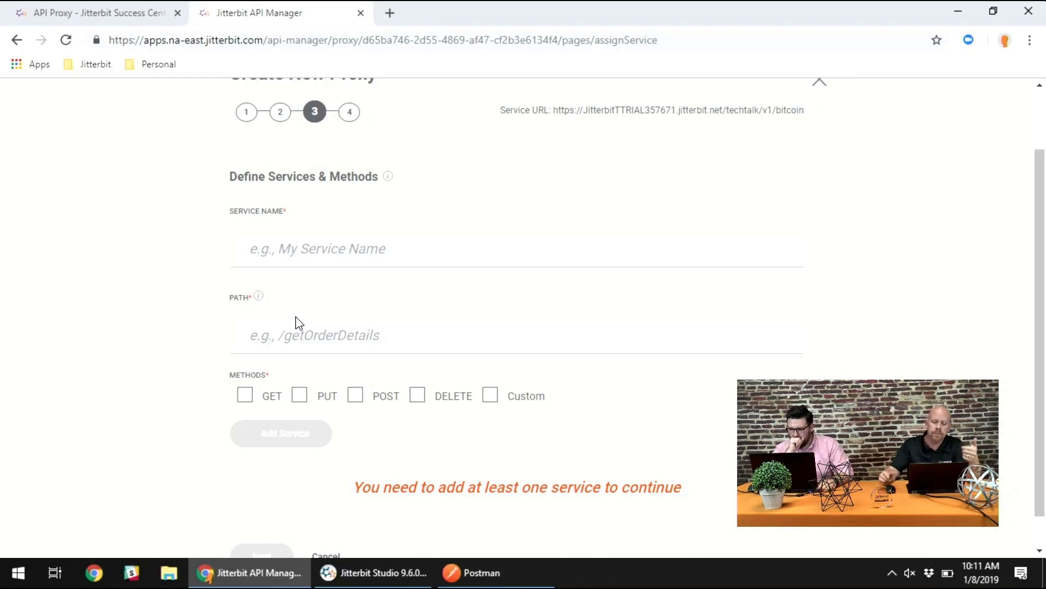
left_click(345, 253)
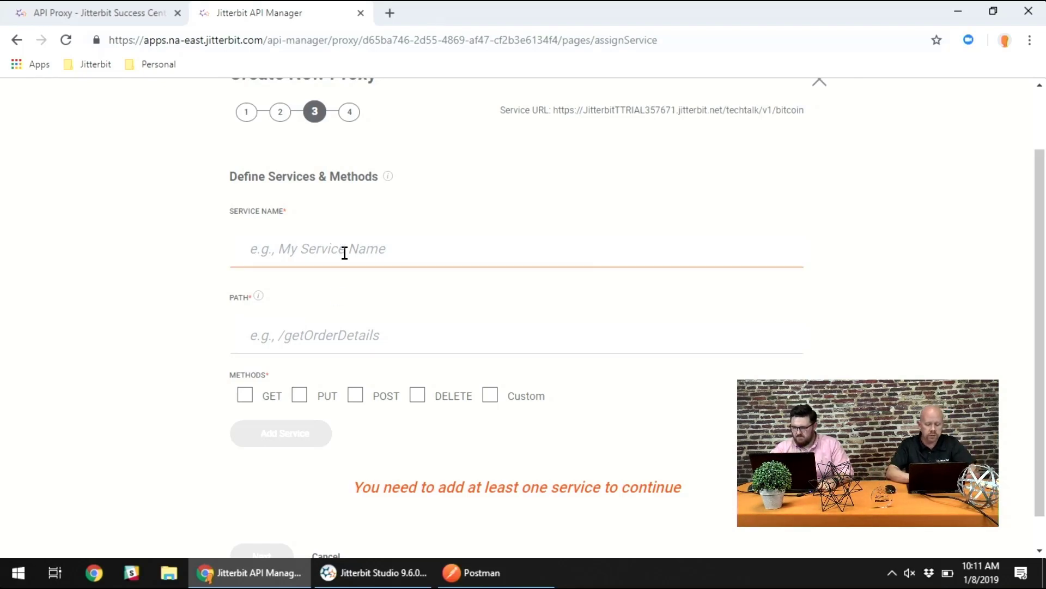
type("Current Pric")
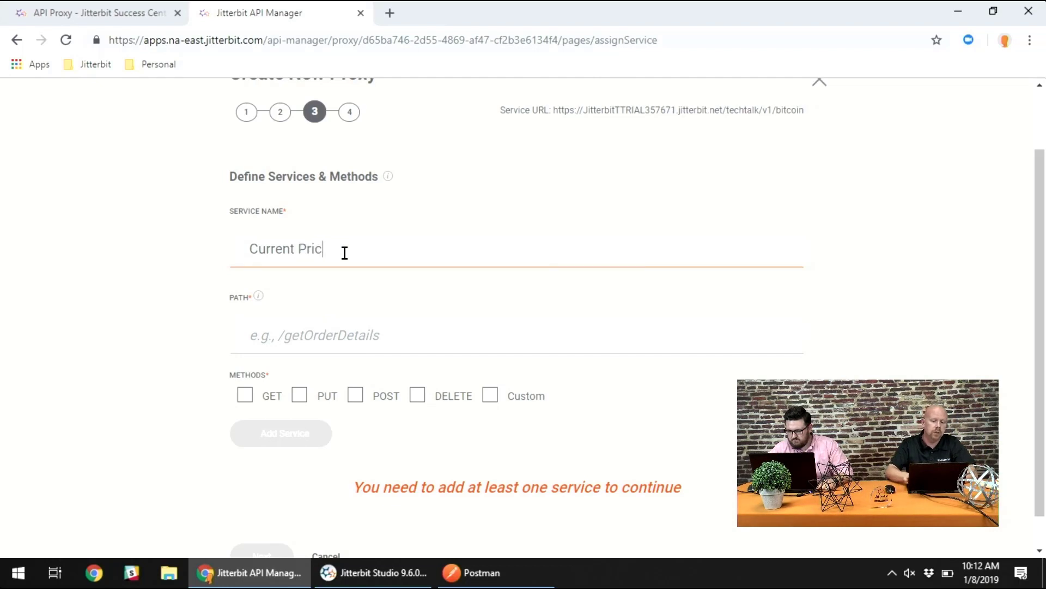
type("e")
key("ctrl+v")
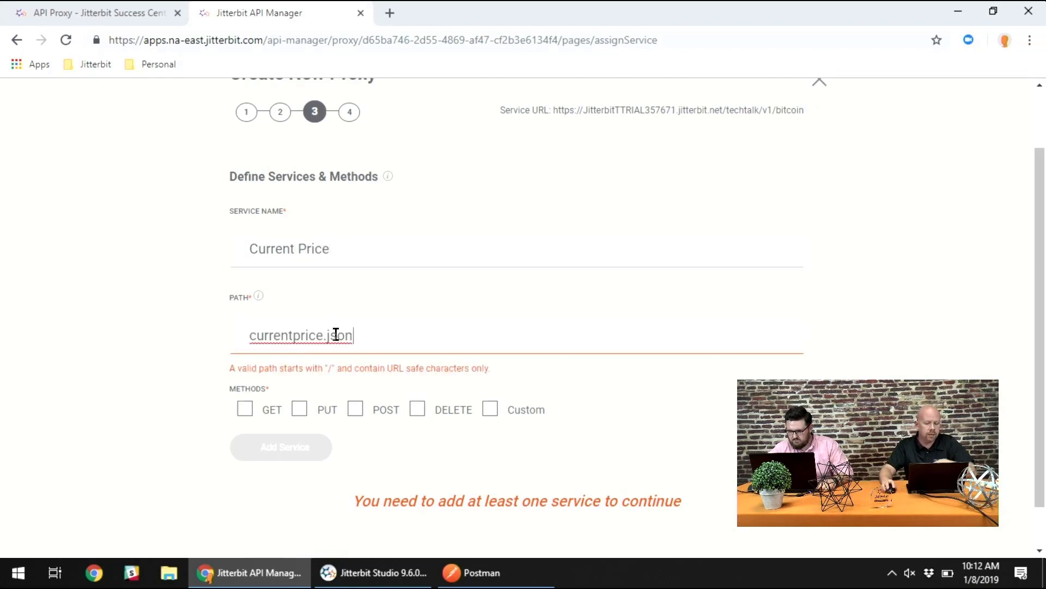
left_click(252, 334)
type("/")
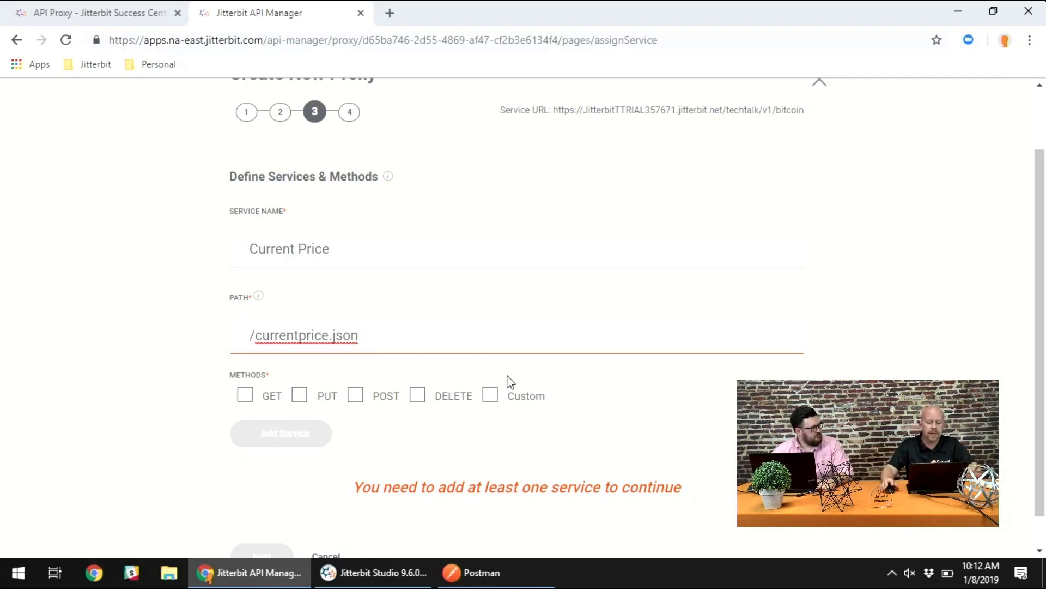
left_click(245, 394)
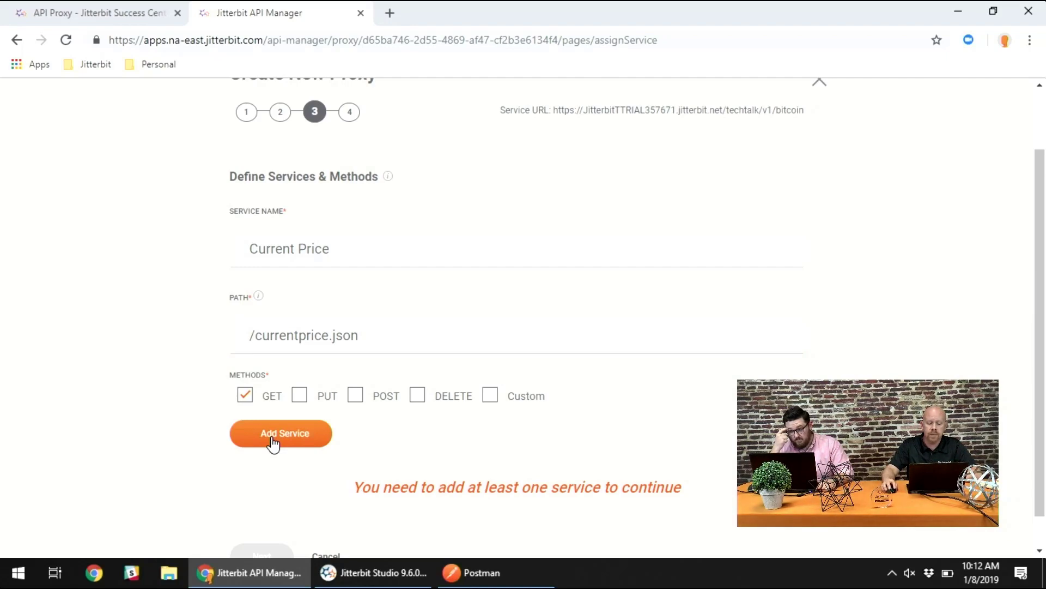
left_click(273, 443)
scroll(662, 436, "down", 1)
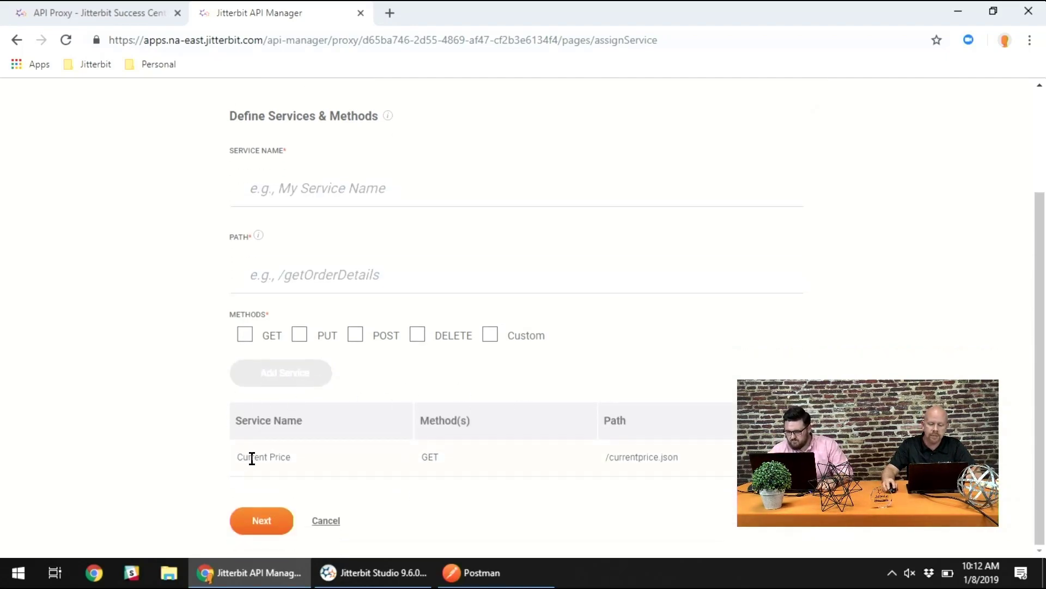
- Add a second service named Historical Close with the path /historical/close.json and the GET method
left_click(308, 191)
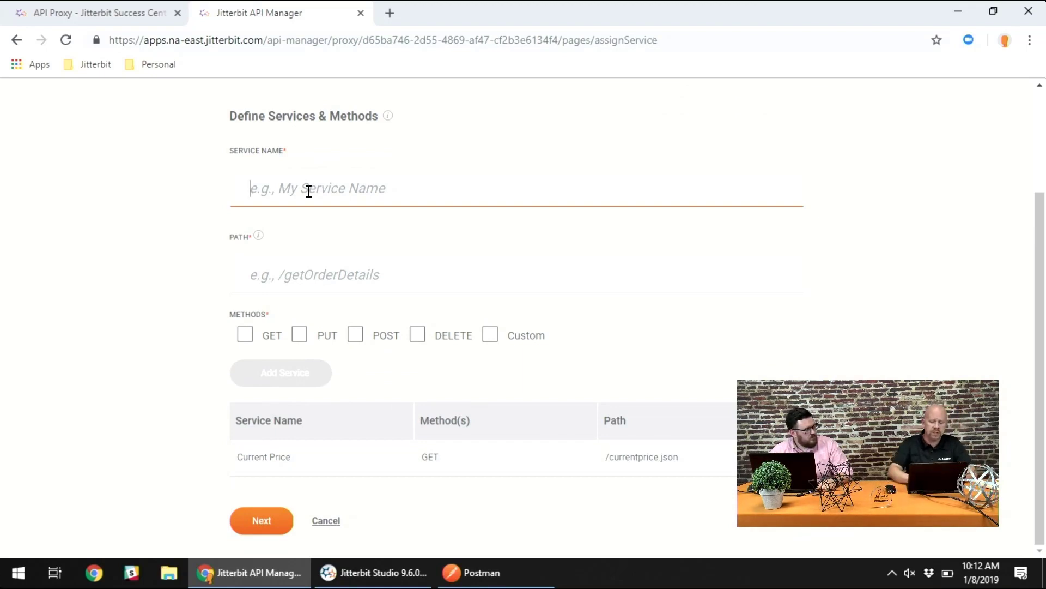
type("h")
key("BackSpace")
type("H")
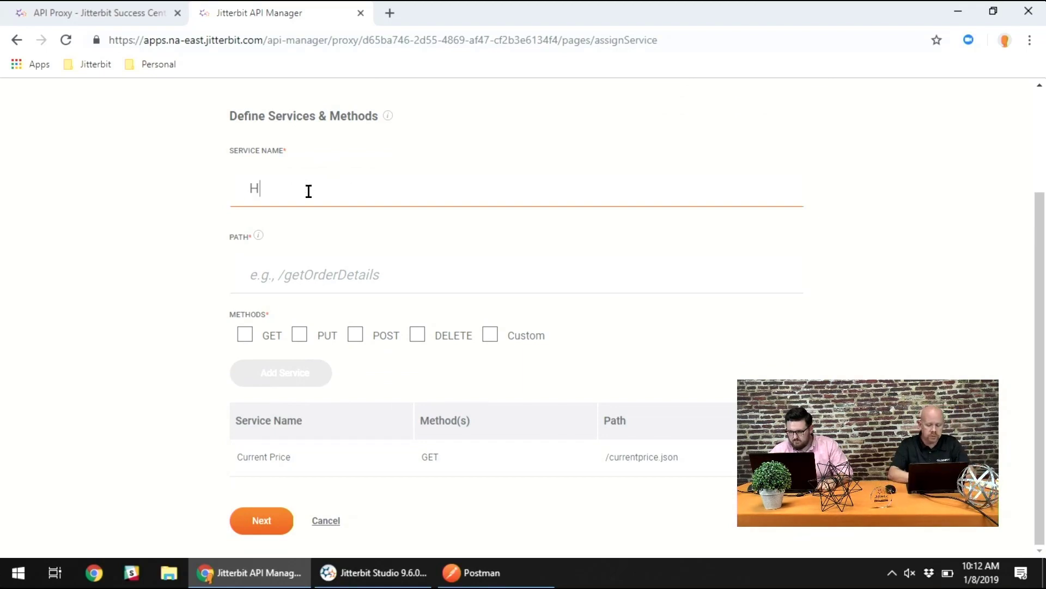
type("istoricalClose")
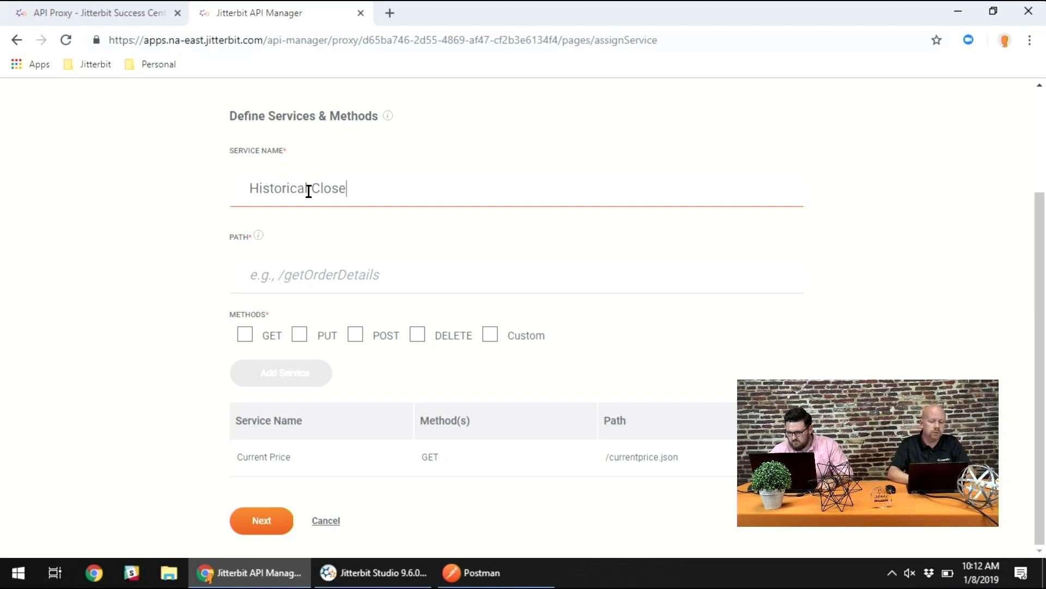
key("Tab")
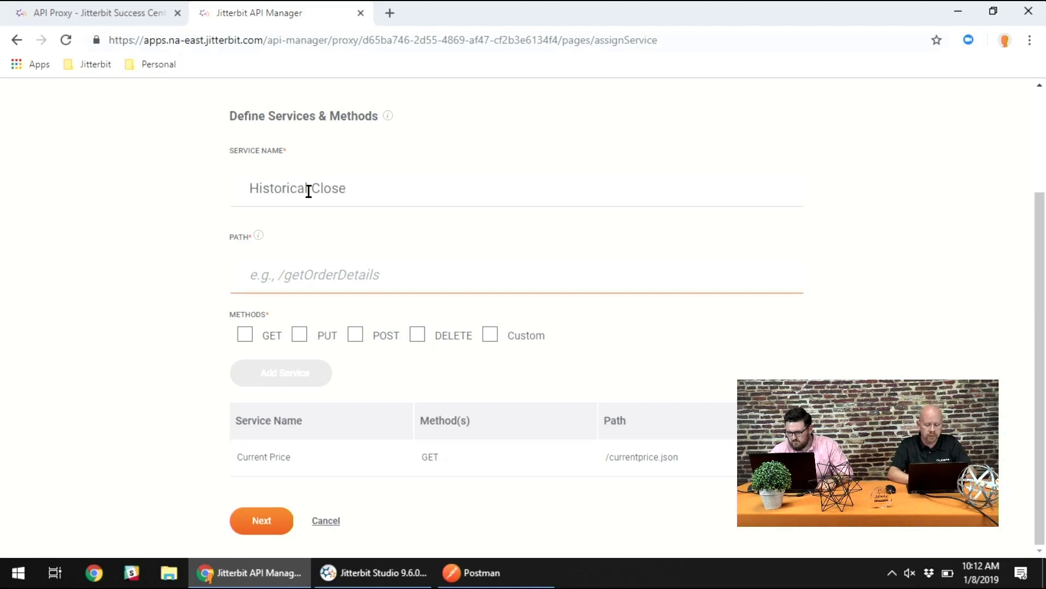
type("/histor")
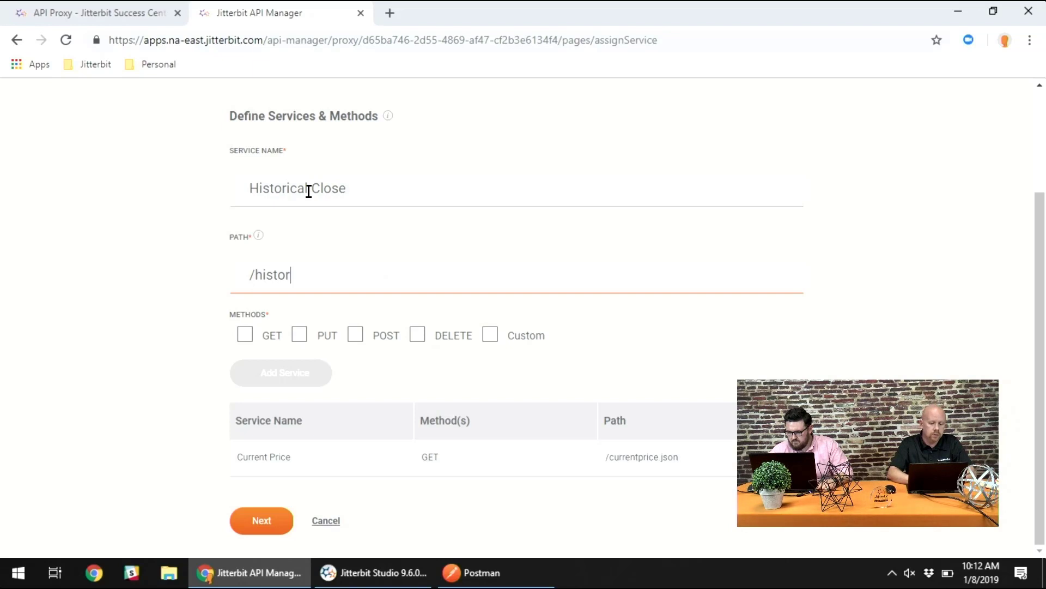
type("ical/")
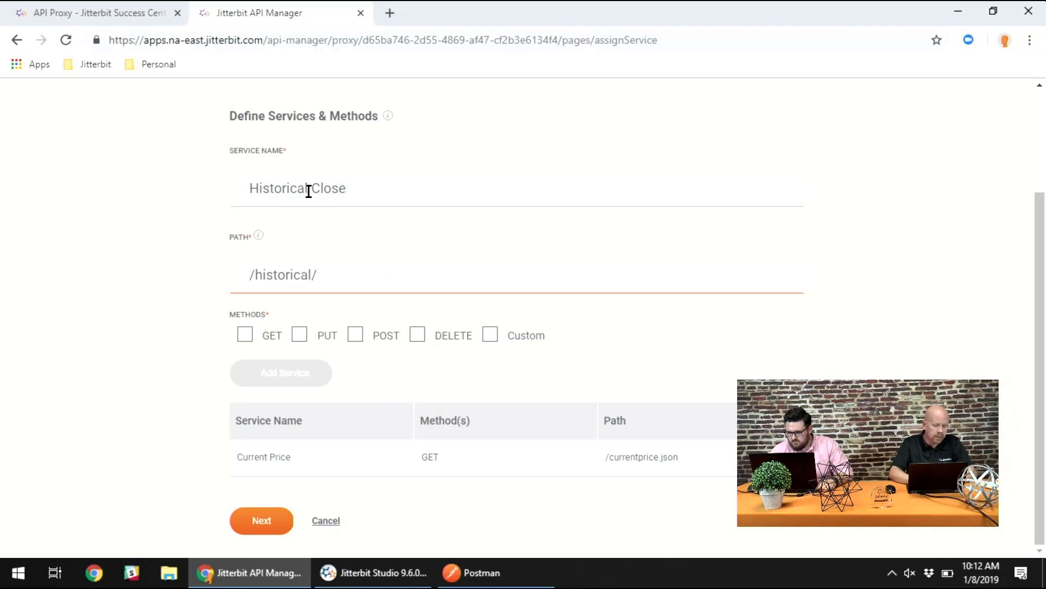
type("close.json")
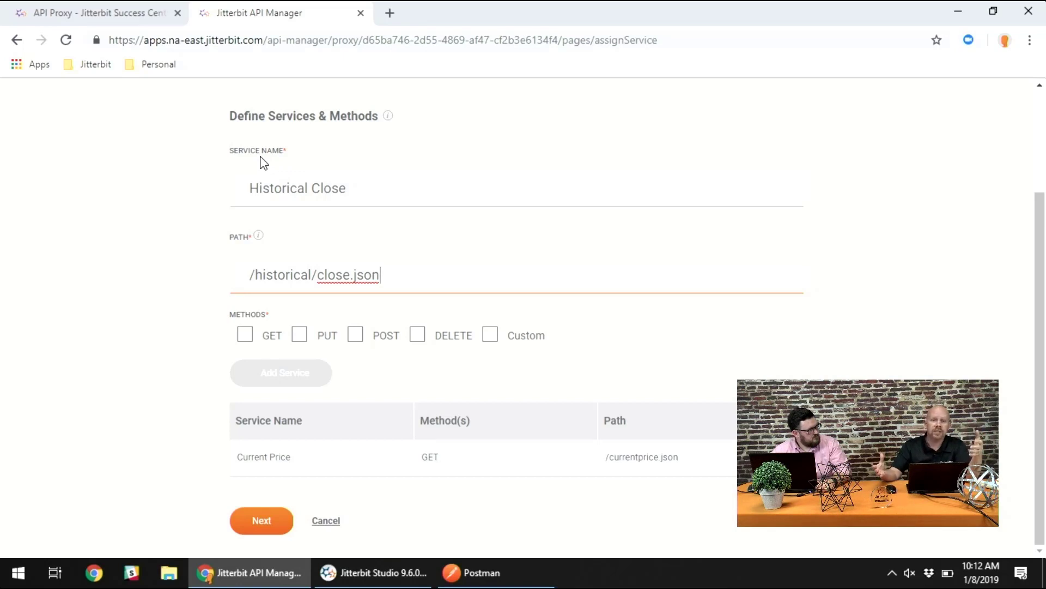
left_click(245, 336)
left_click(264, 382)
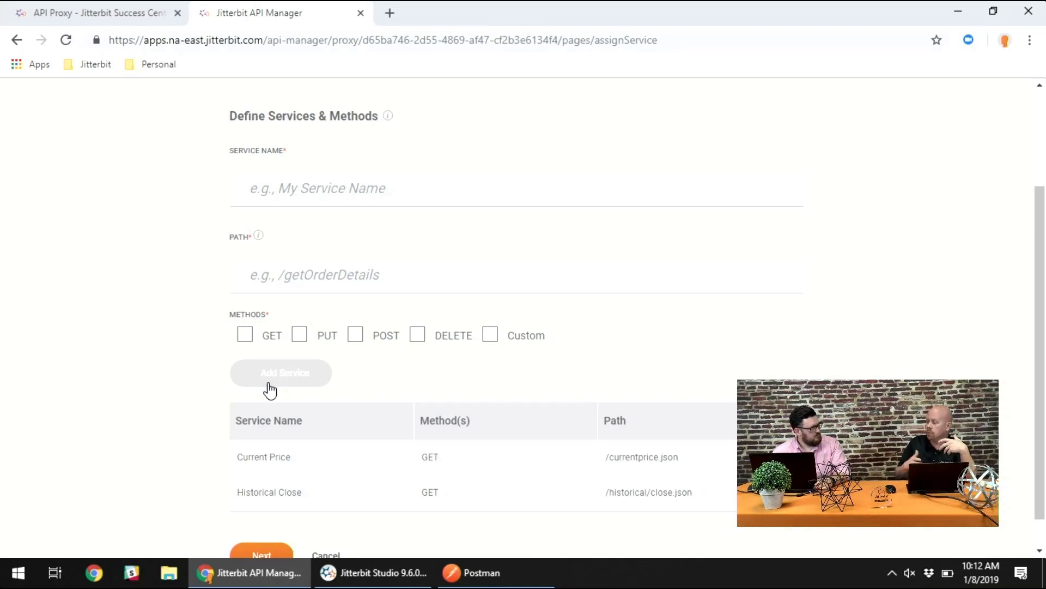
- Accept the two defined services and proceed to the proxy's security profile settings
scroll(269, 390, "down", 1)
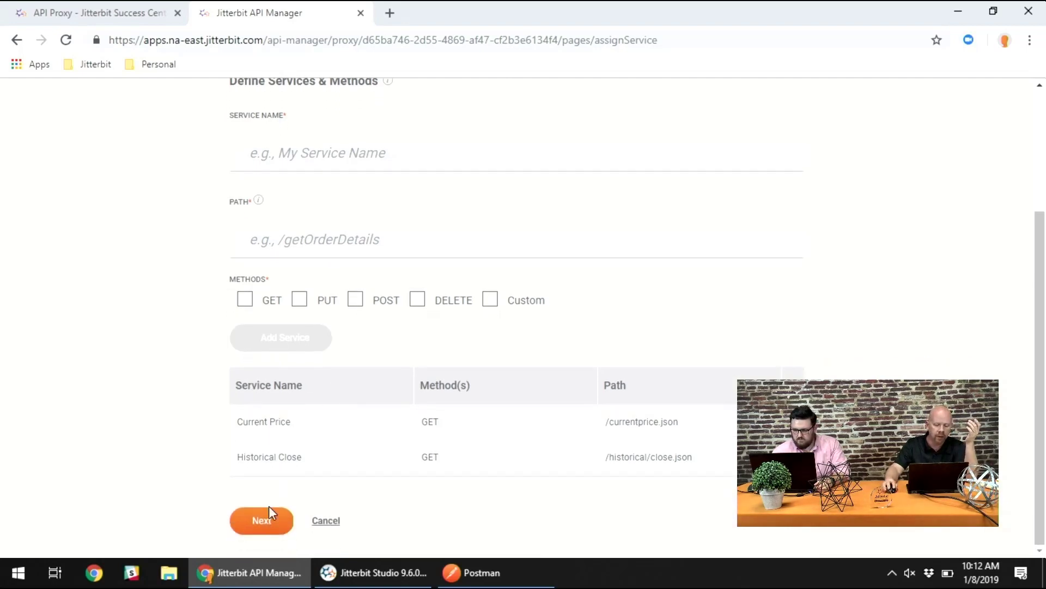
left_click(267, 525)
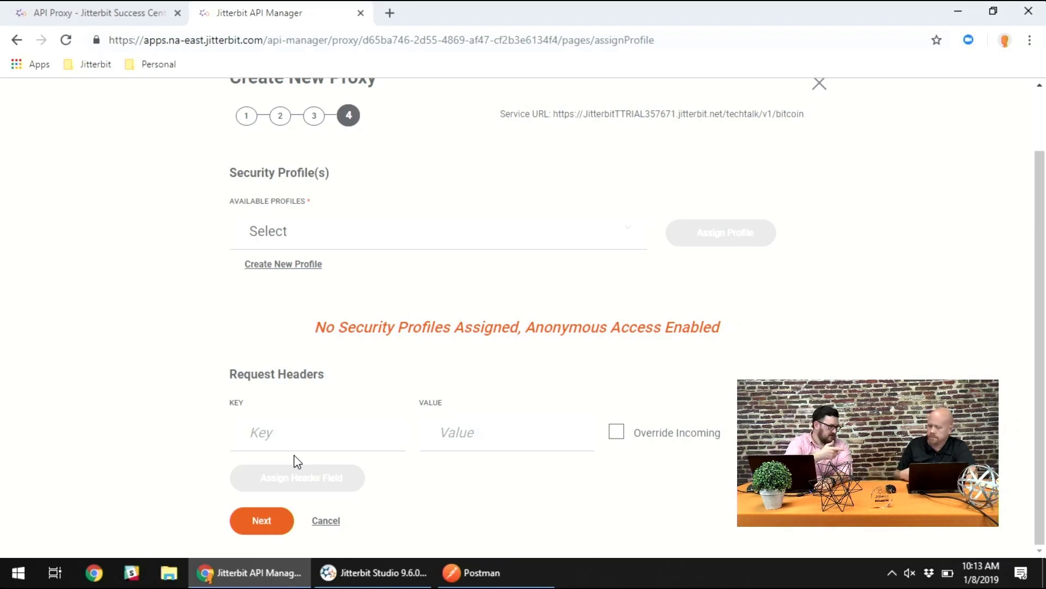
left_click(314, 233)
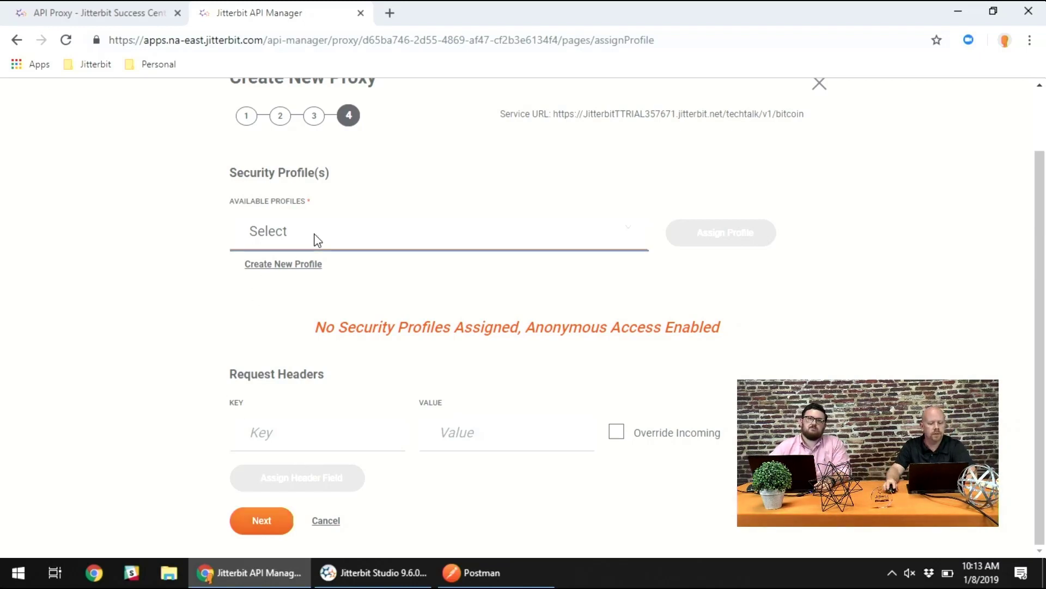
- Examine the type, logging and trusted IP range options of a new security profile, and cancel without creating it
left_click(291, 265)
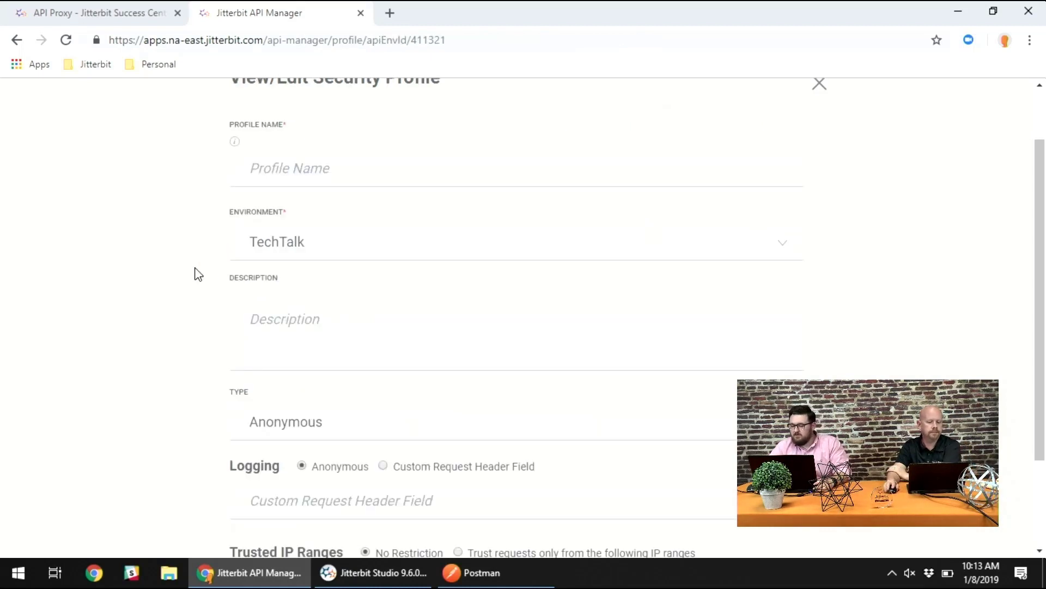
scroll(196, 274, "down", 1)
left_click(329, 347)
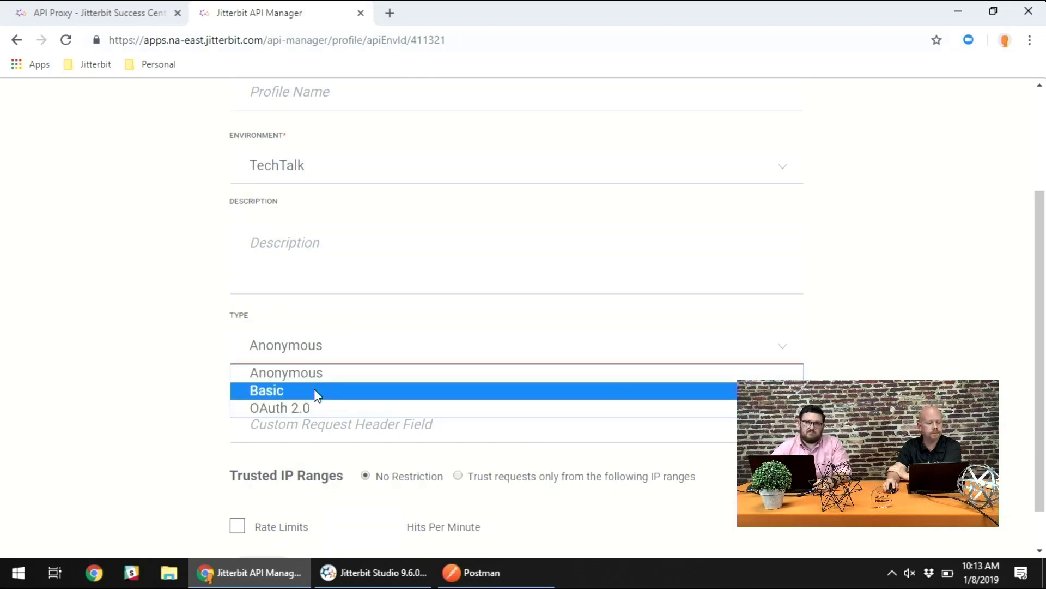
left_click(180, 397)
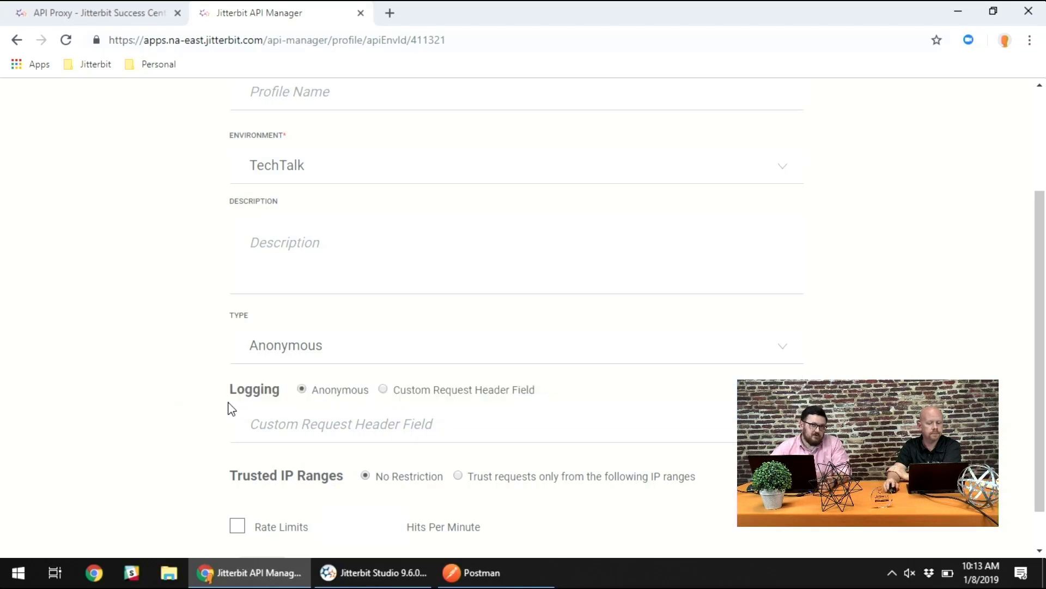
scroll(227, 406, "down", 1)
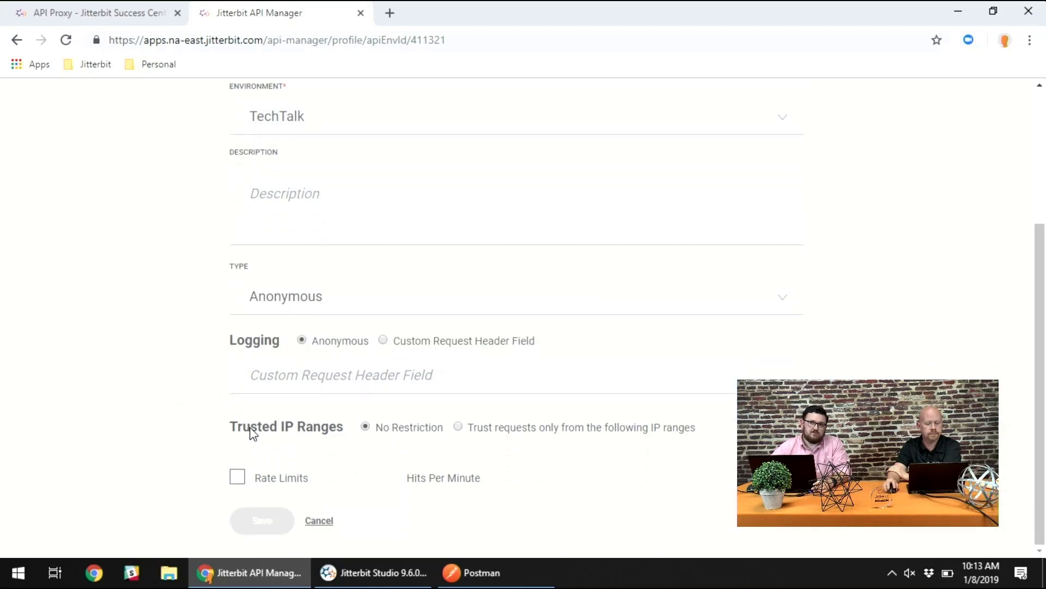
left_click(458, 427)
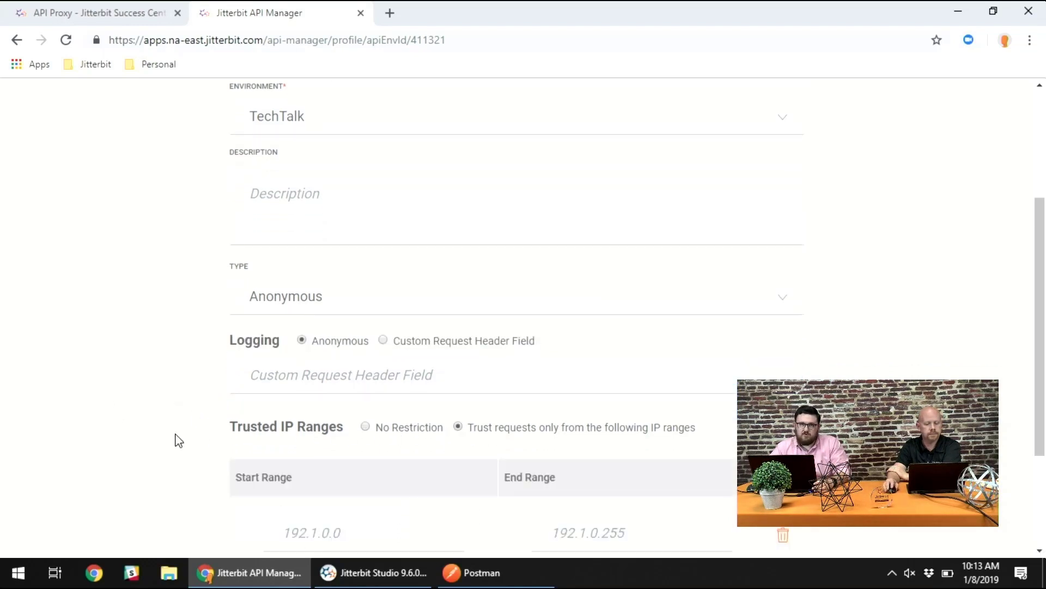
scroll(175, 437, "down", 3)
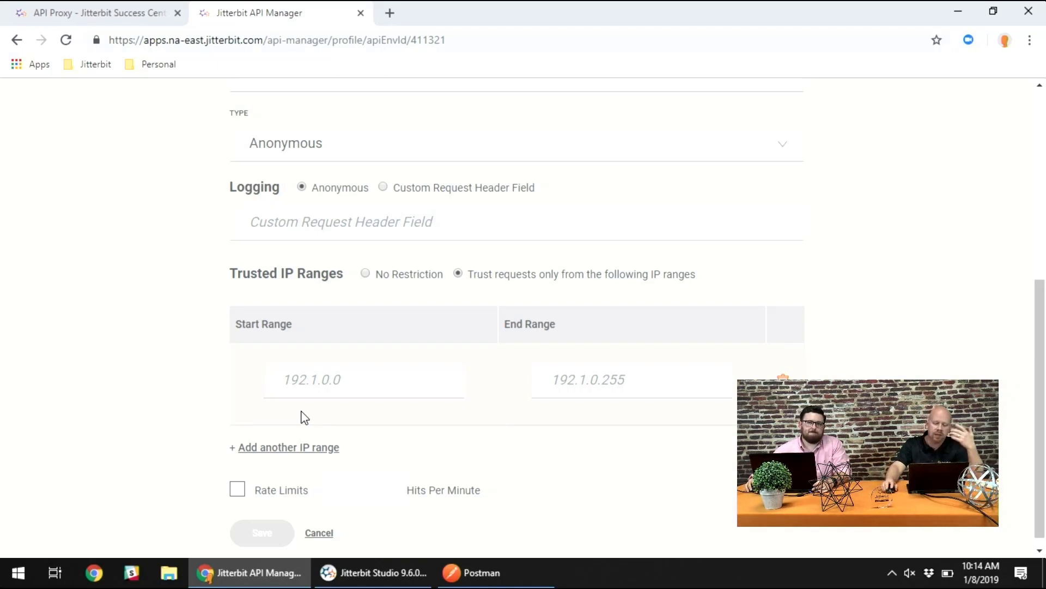
left_click(323, 535)
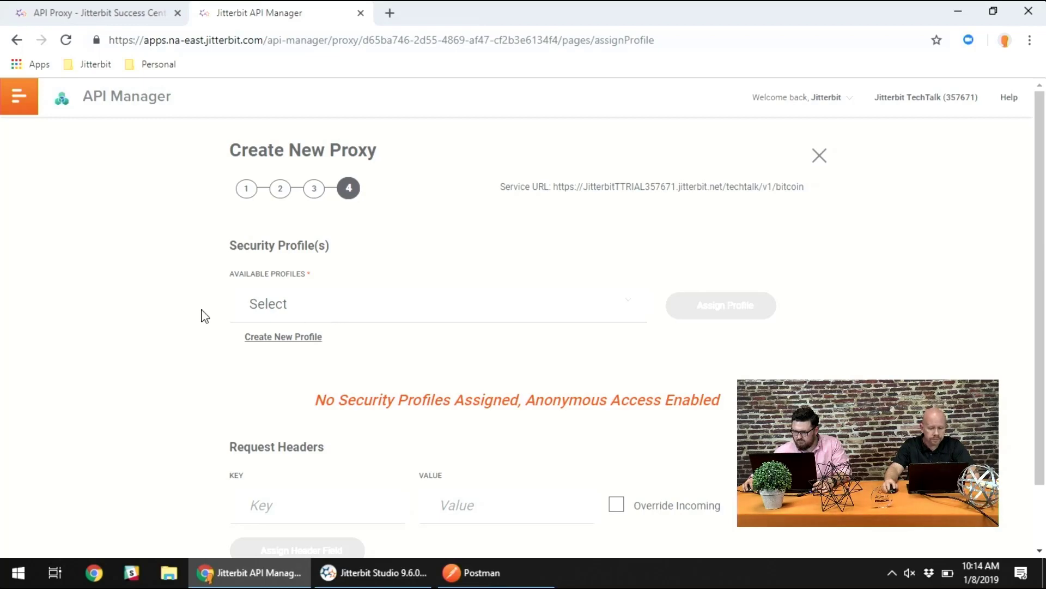
- Leave the security profile and request headers unassigned, and save and publish the Bitcoin proxy
scroll(203, 315, "down", 2)
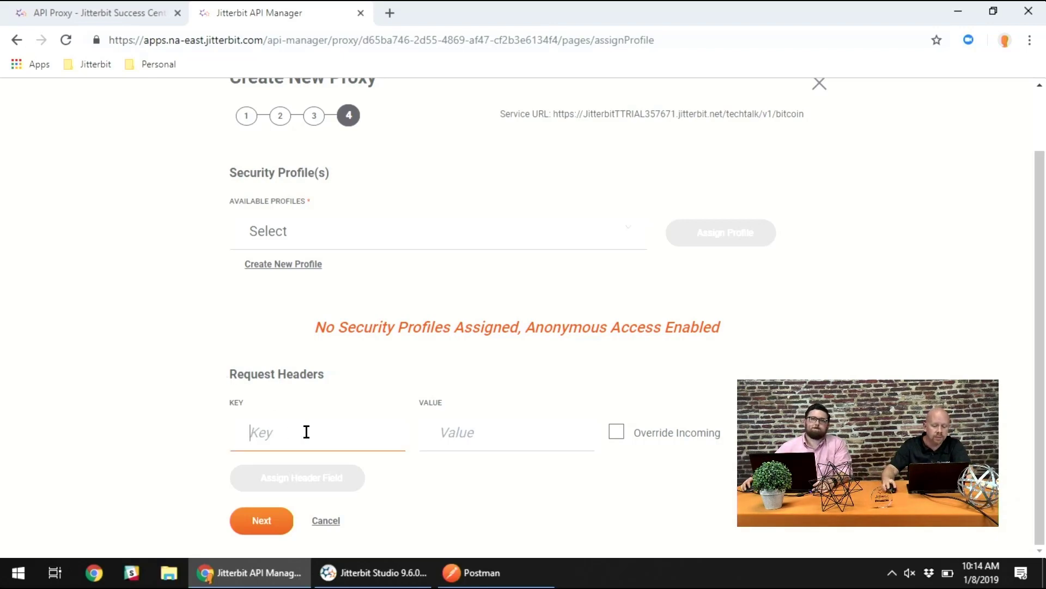
left_click(486, 430)
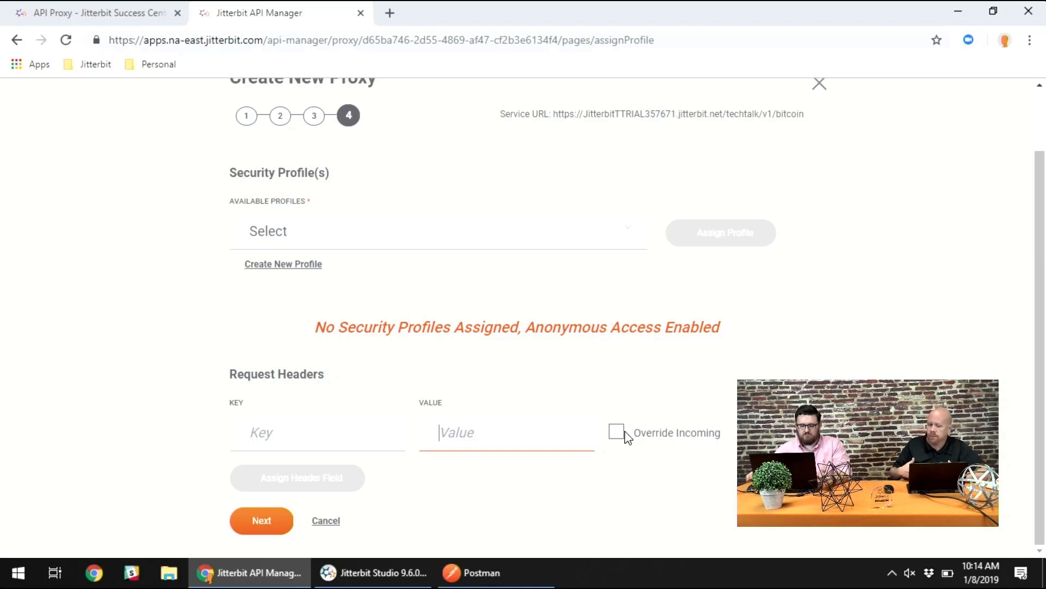
left_click(264, 524)
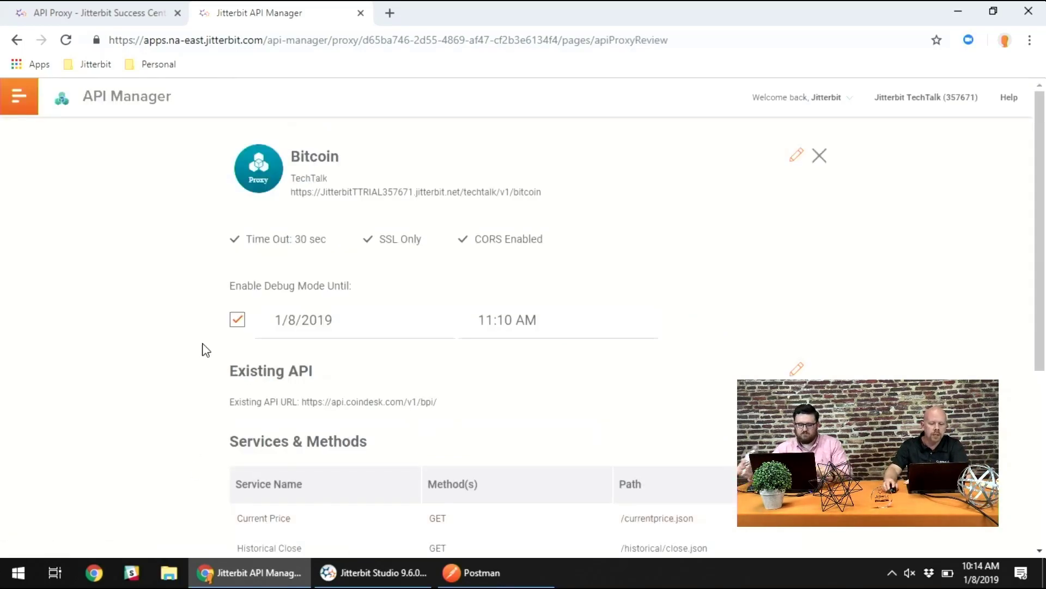
scroll(262, 400, "down", 4)
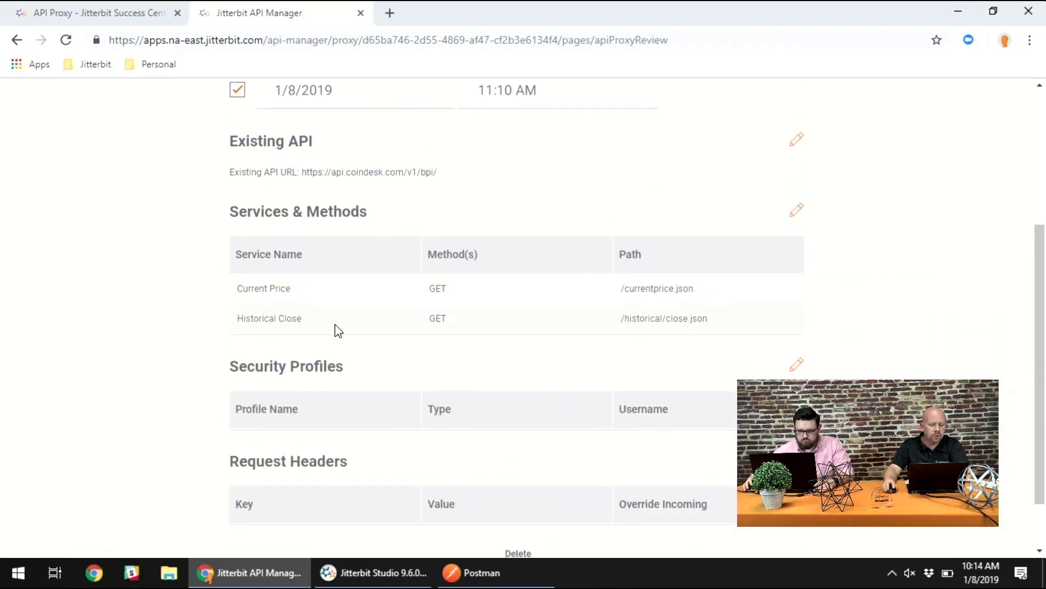
scroll(304, 390, "down", 1)
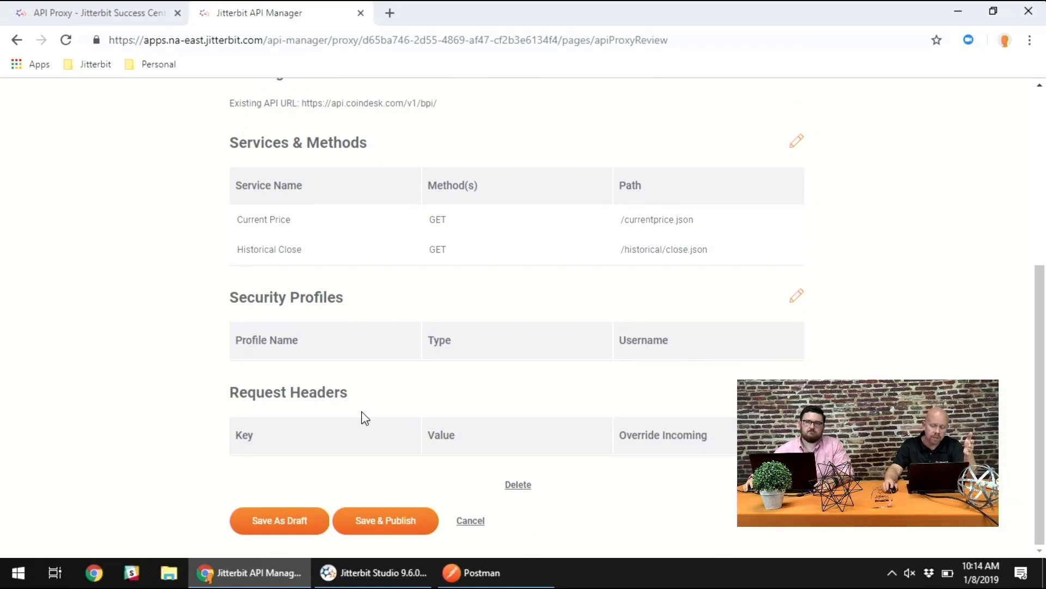
left_click(368, 520)
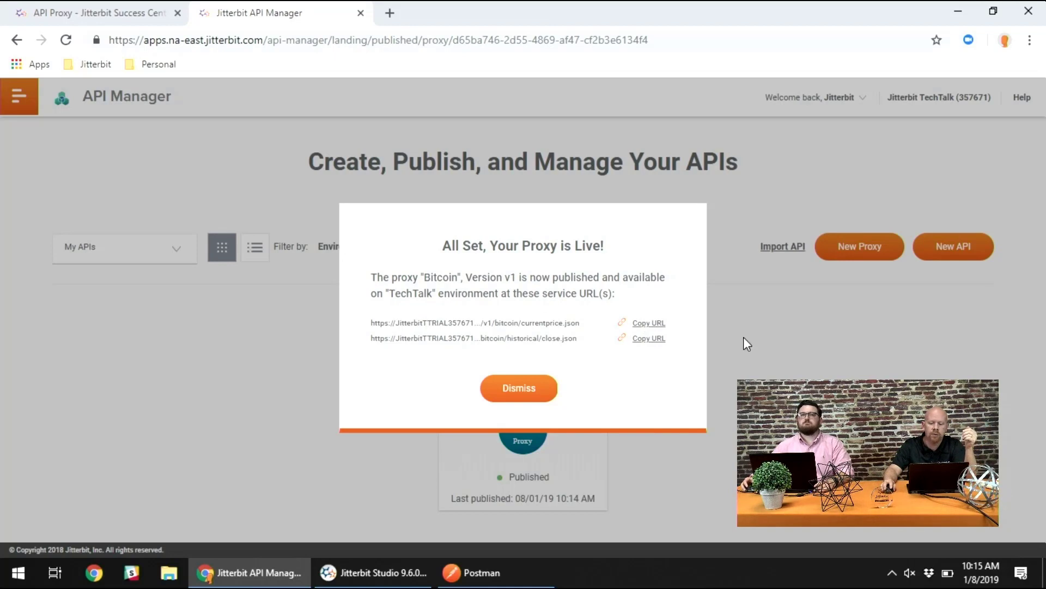
- Switch to Postman, send a GET request to the published proxy's currentprice.json URL in the untitled request, and format the response as JSON
left_click(499, 571)
left_click(344, 98)
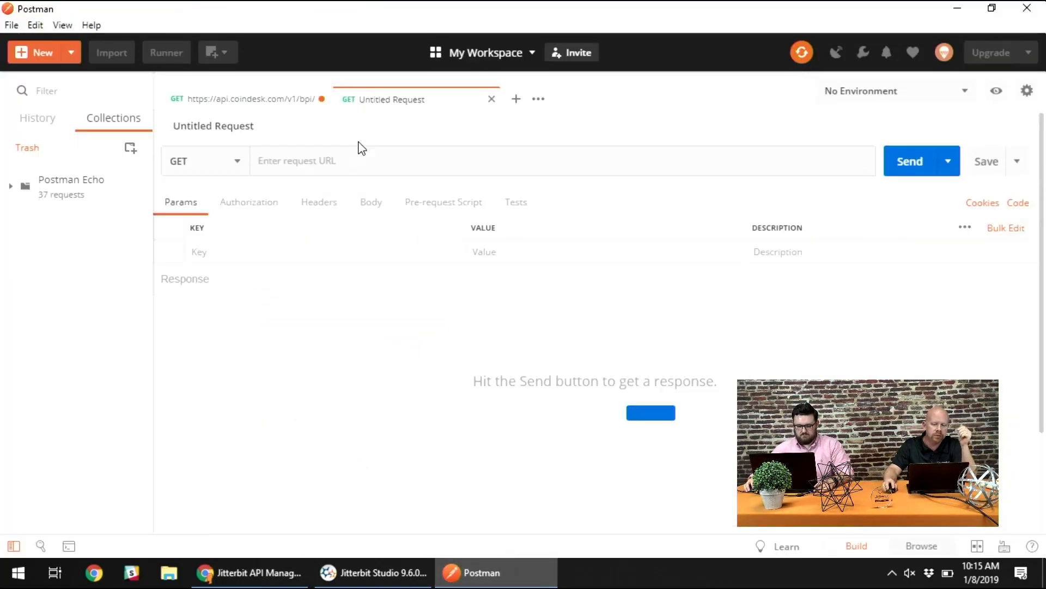
left_click(299, 160)
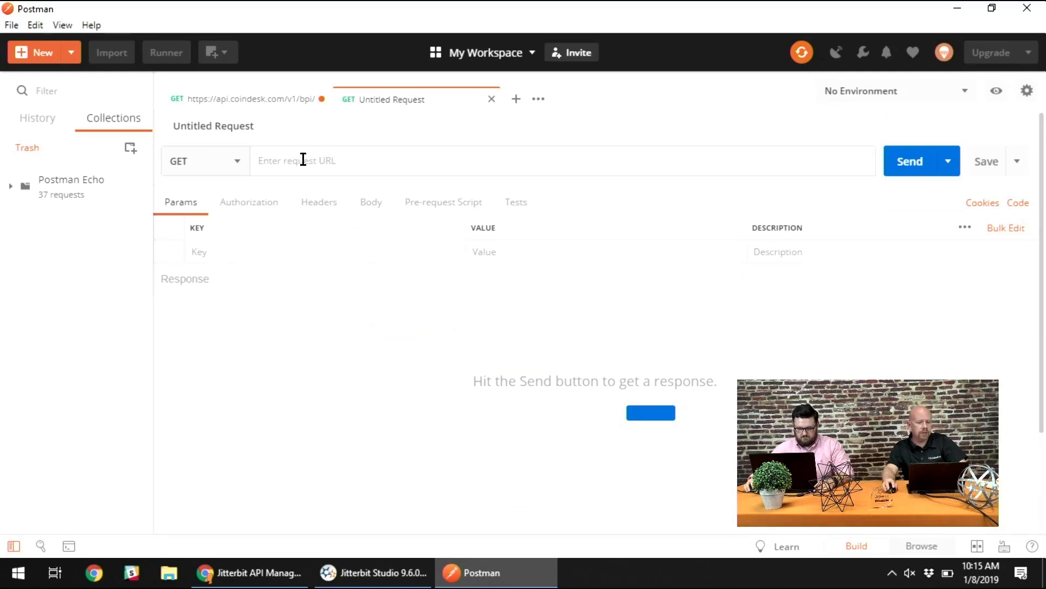
type("https://JitterbitTTRIAL357671.jitterbit.net/techtalk/v1/bitcoin/currentprice.json")
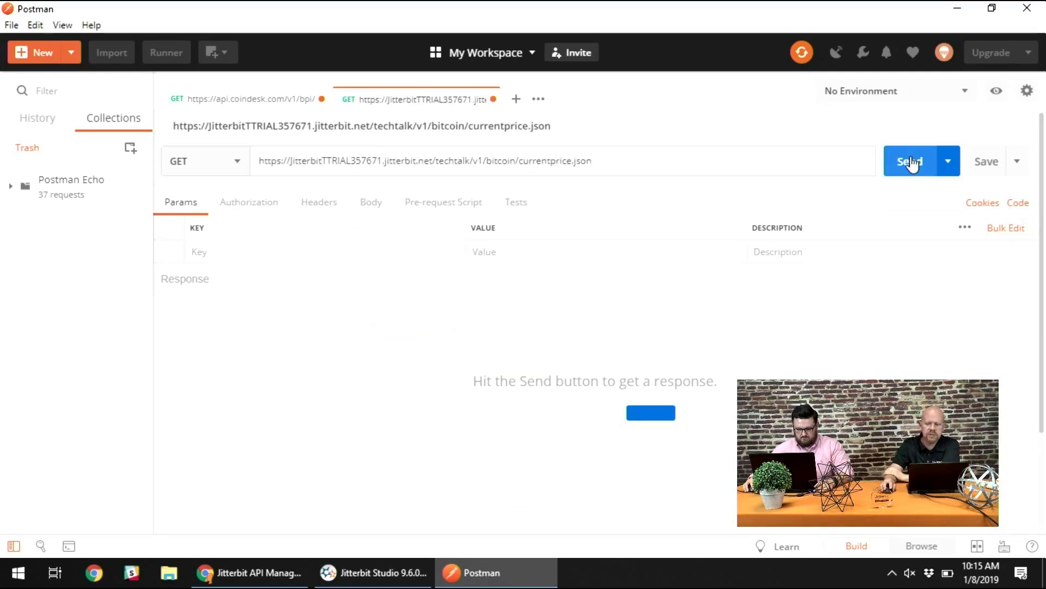
left_click(909, 163)
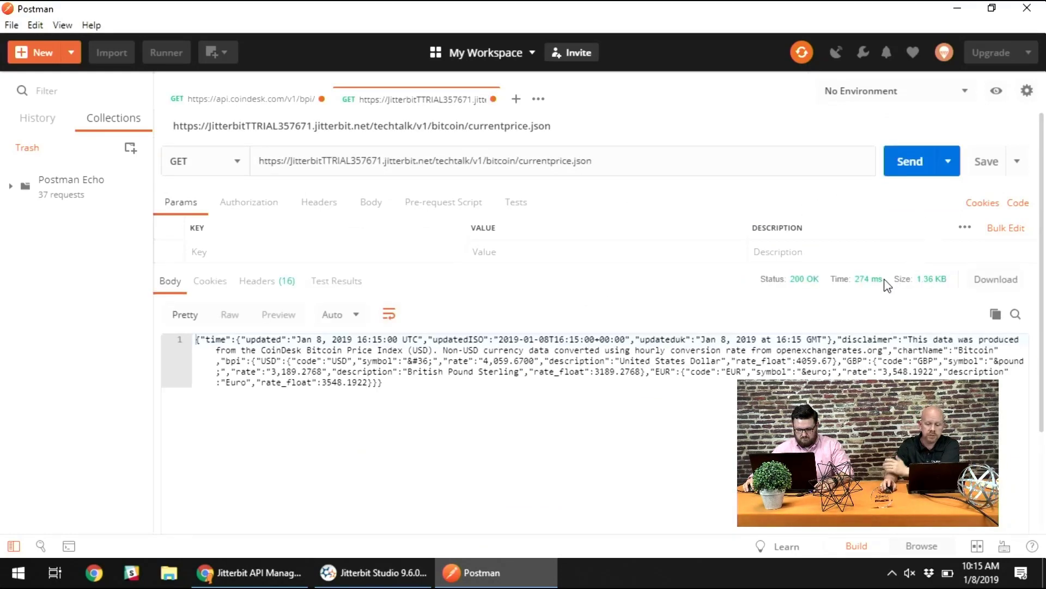
left_click(355, 313)
left_click(335, 345)
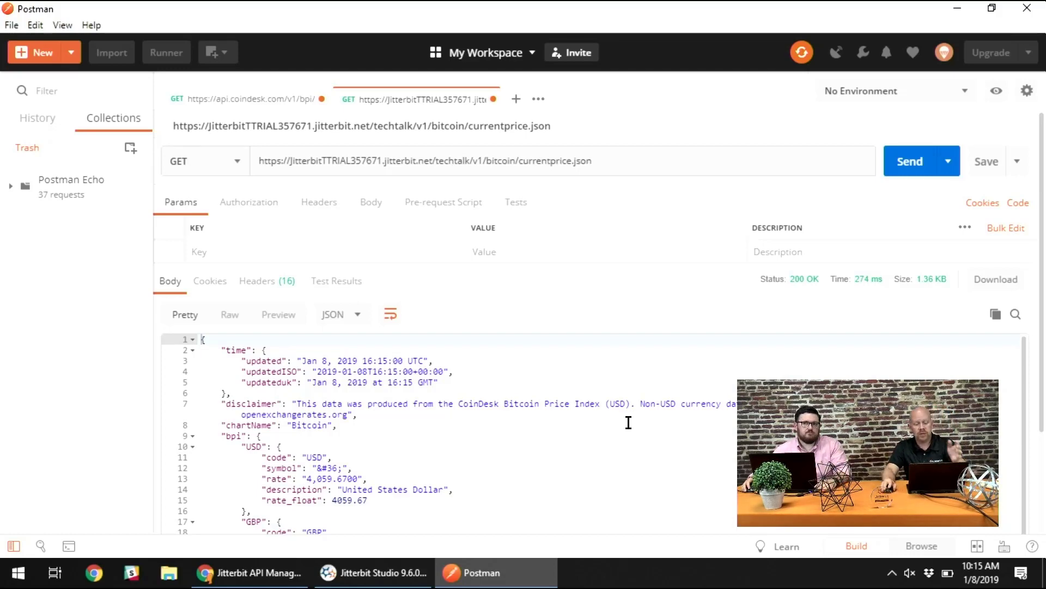
- Examine the USD, GBP and EUR entries in the proxy's response and compare them with the original CoinDesk request's response
scroll(624, 422, "down", 1)
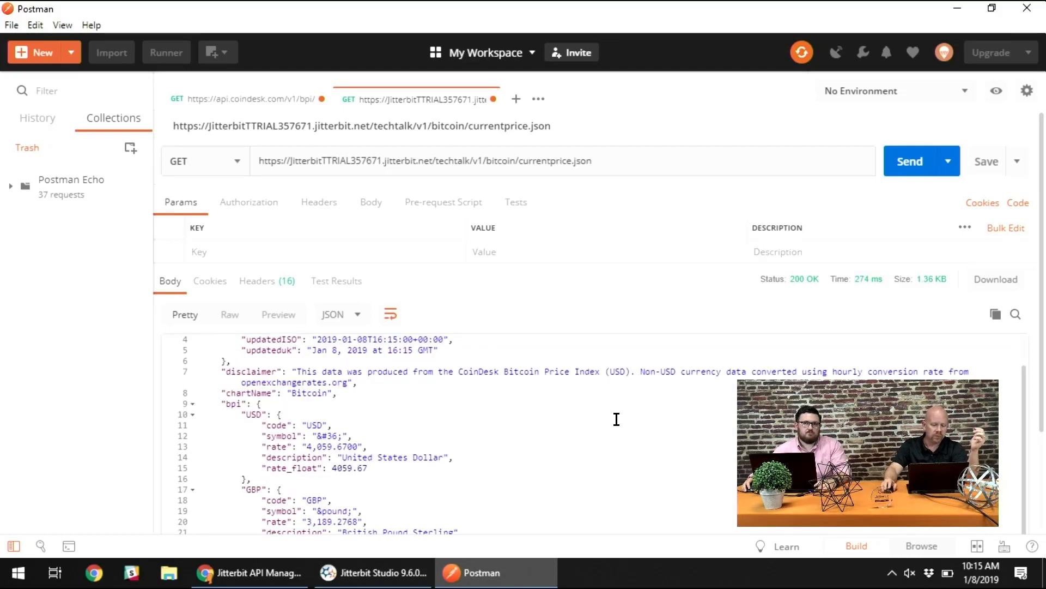
scroll(435, 394, "down", 1)
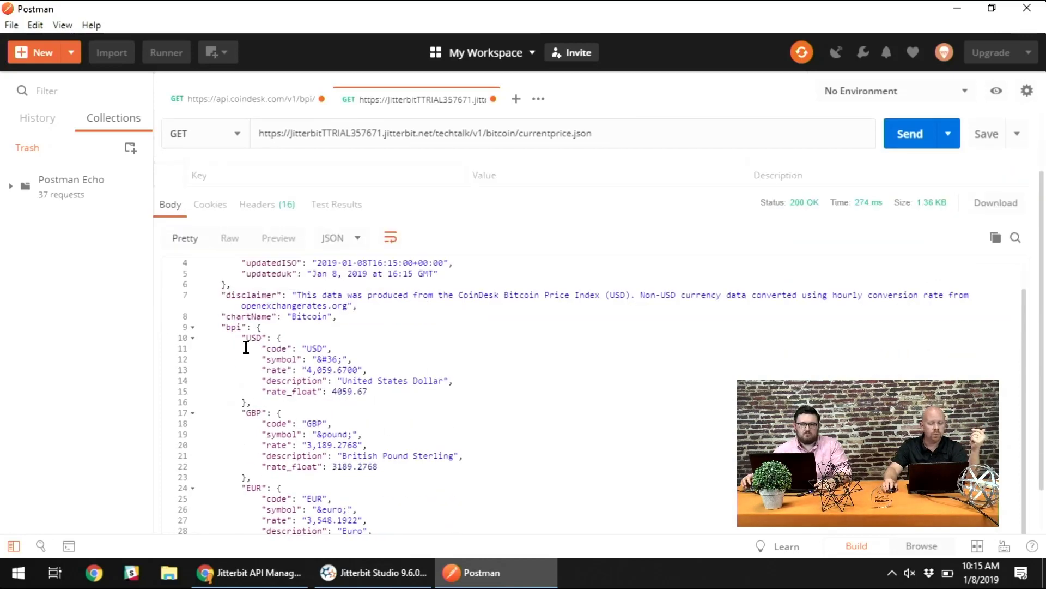
scroll(247, 340, "up", 1)
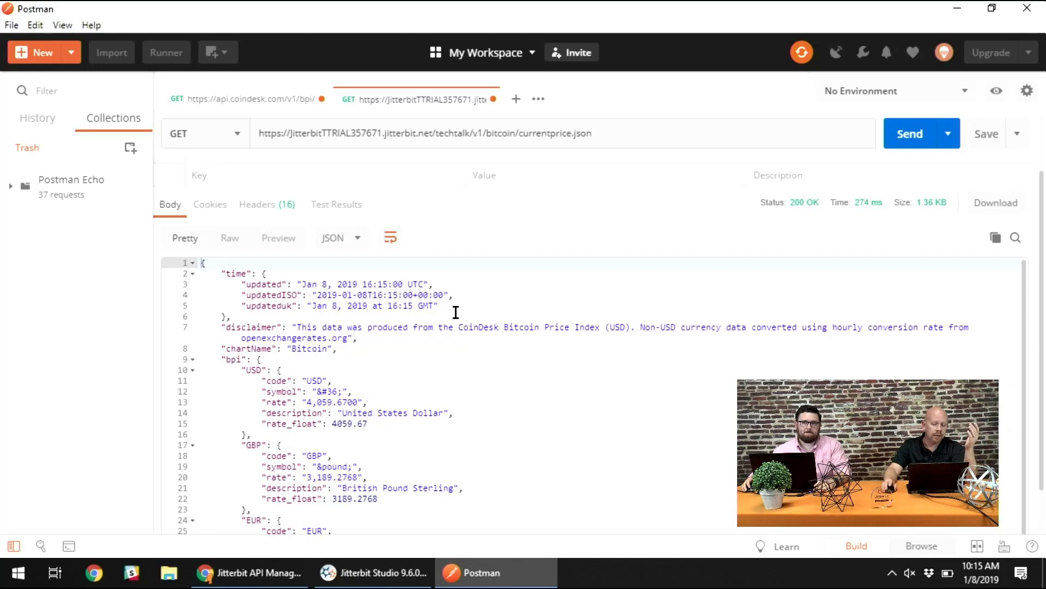
scroll(454, 315, "down", 1)
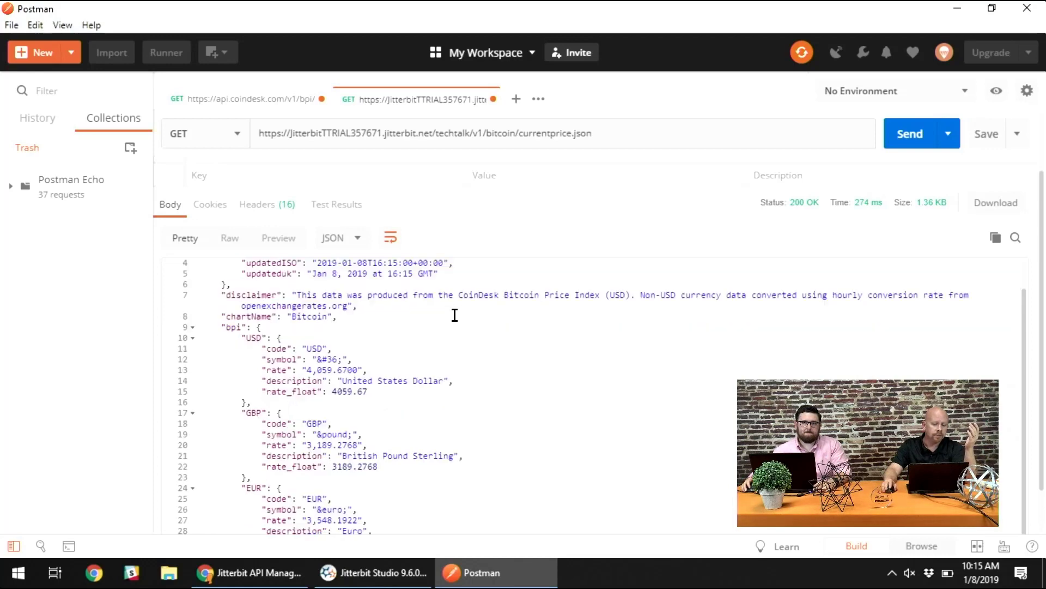
double_click(248, 337)
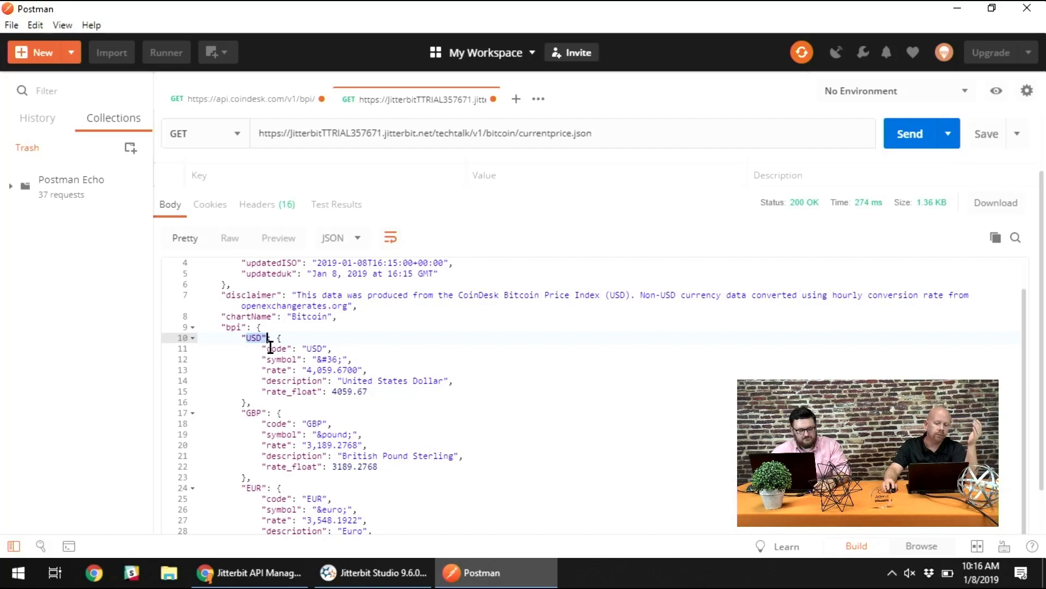
left_click(307, 360)
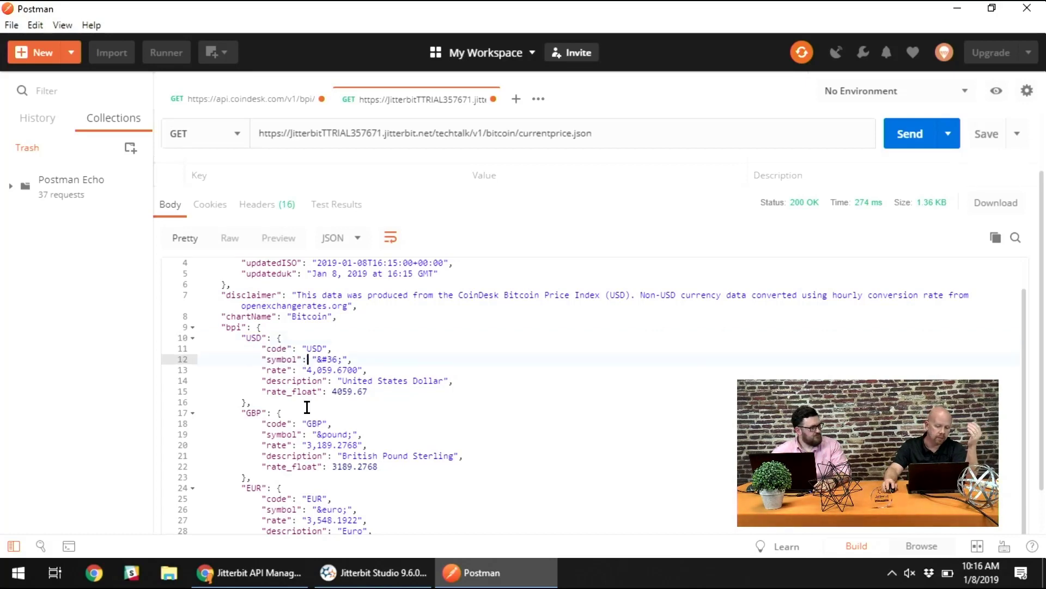
left_click(252, 413)
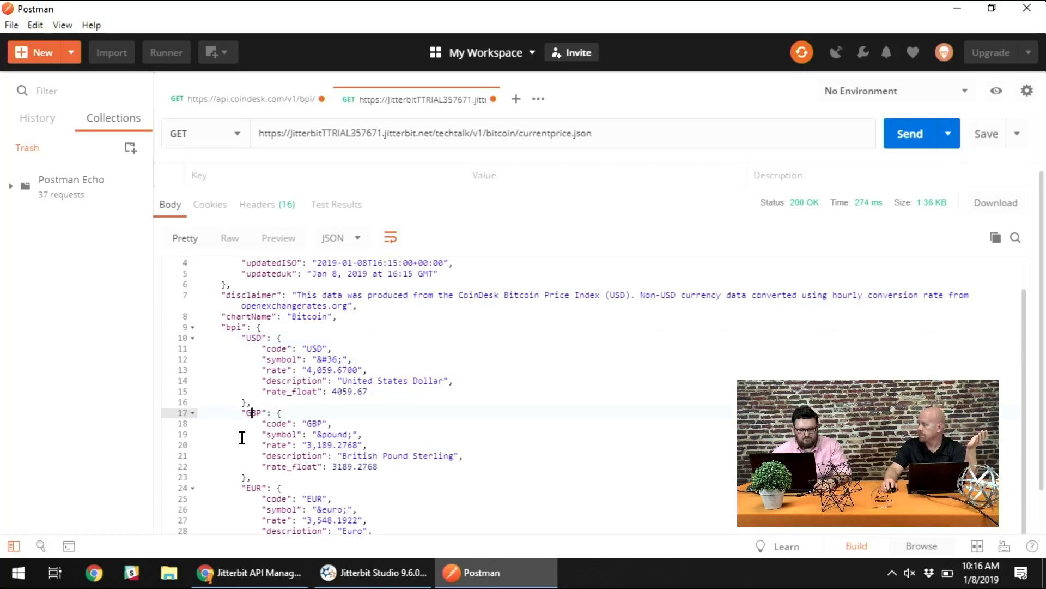
scroll(248, 419, "down", 1)
left_click(251, 436)
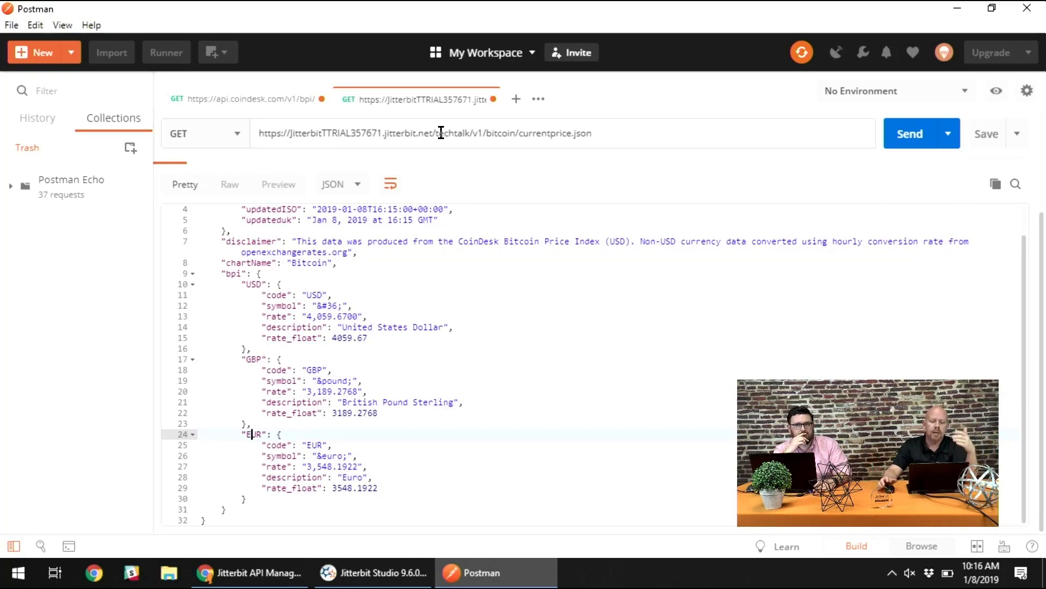
left_click(252, 99)
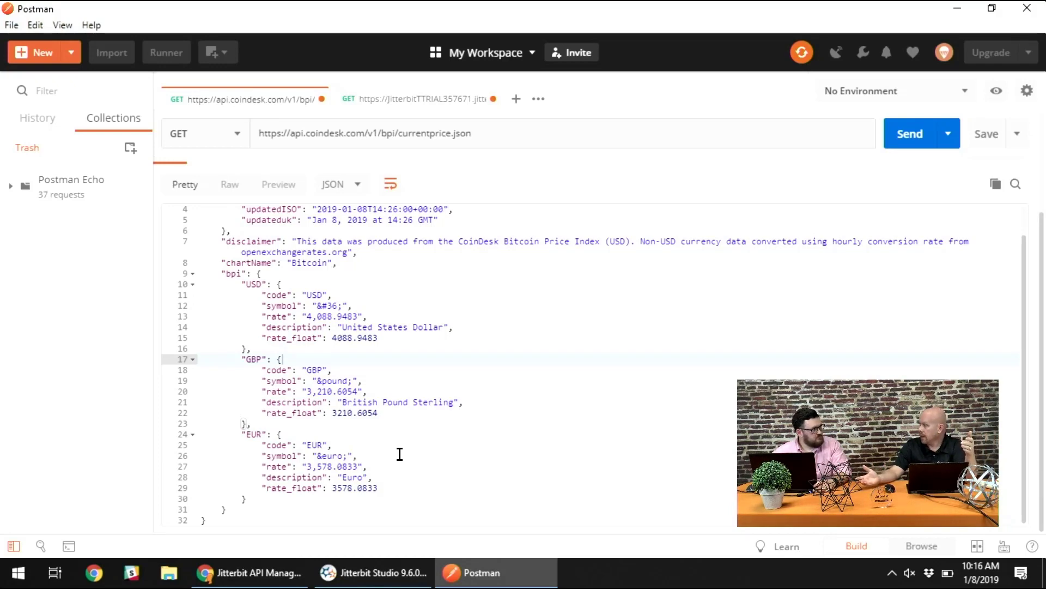
left_click(382, 100)
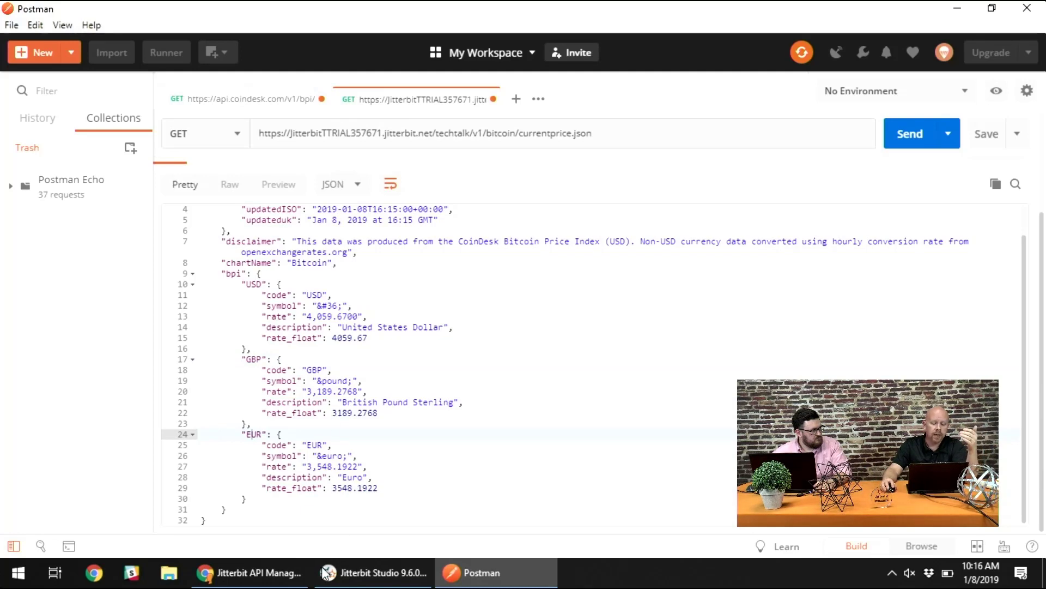
- Switch to the API Manager in Chrome and request the Activities page of the Management Console
left_click(251, 572)
left_click(526, 394)
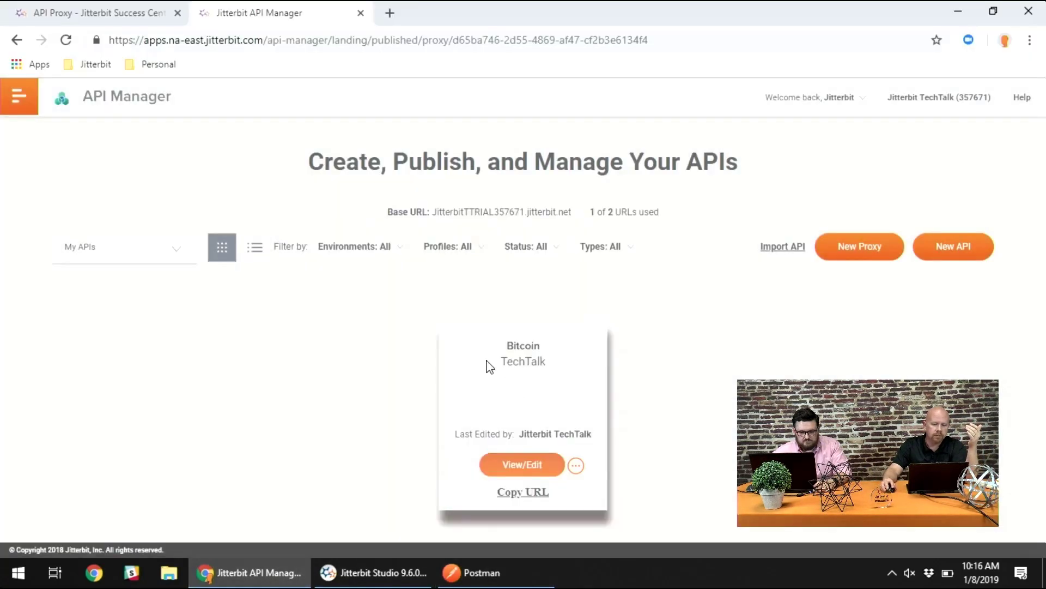
left_click(20, 96)
mouse_move(71, 229)
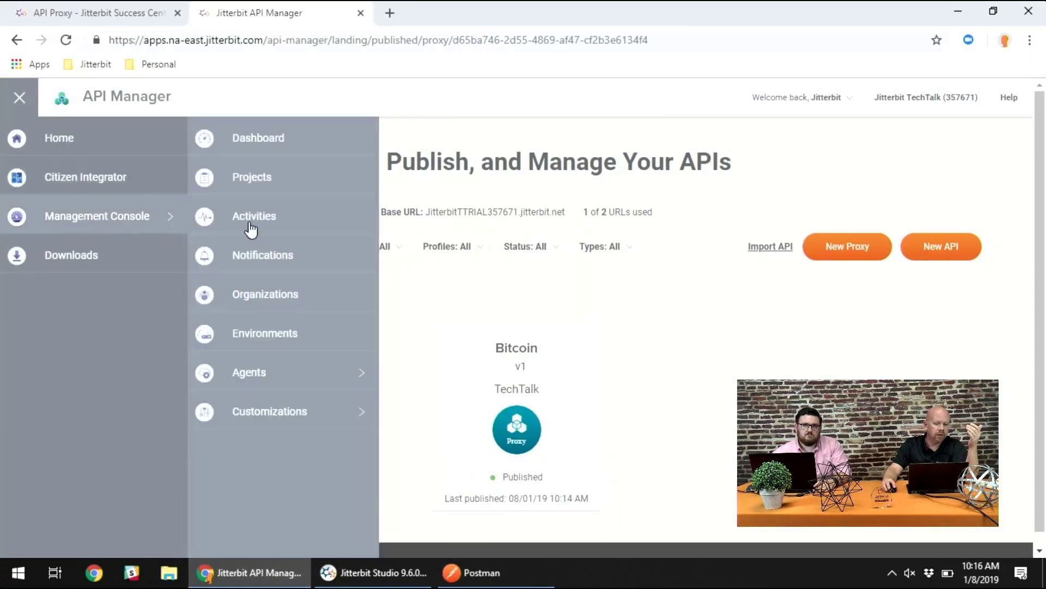
left_click(259, 217)
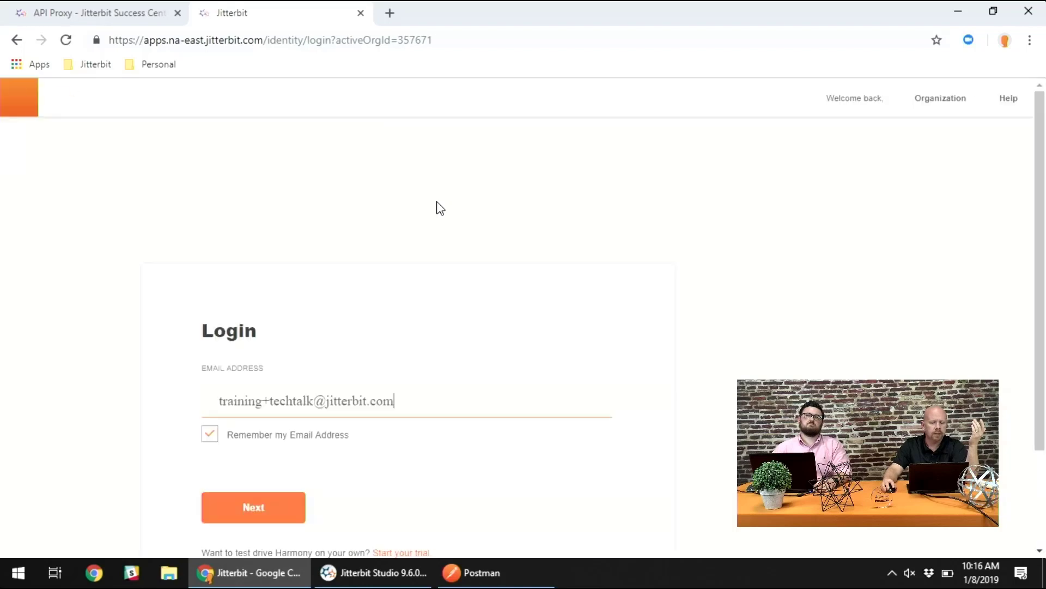
- Log back in to Jitterbit with the remembered e-mail address and the account password
left_click(248, 510)
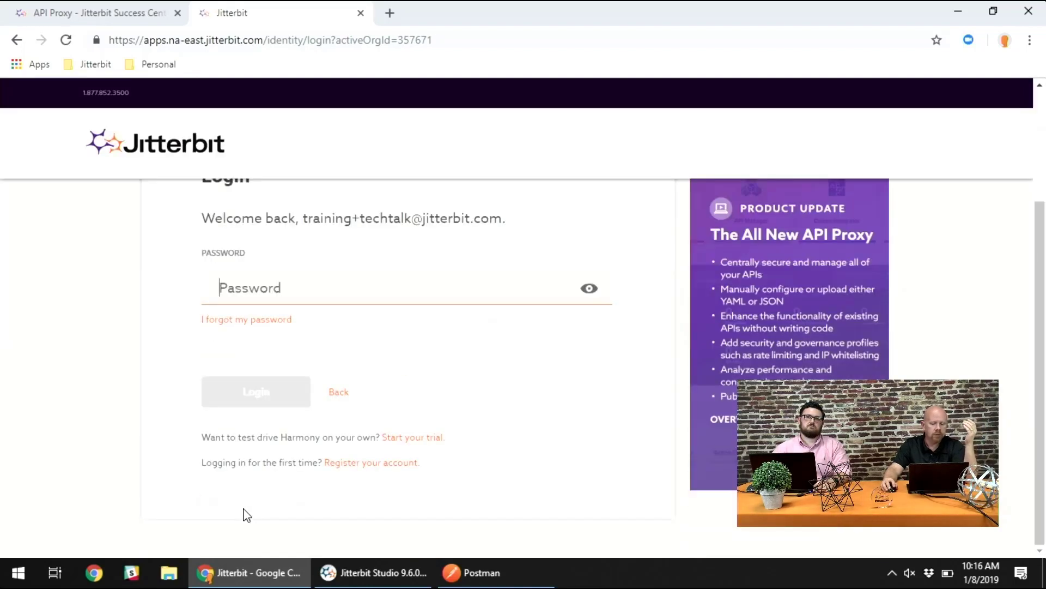
type("********")
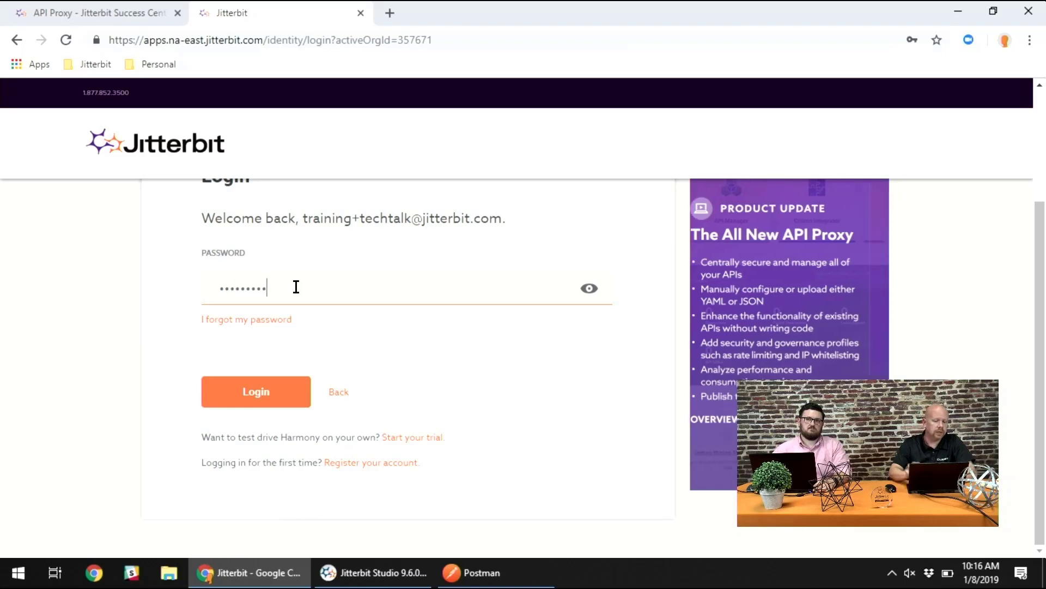
key("Return")
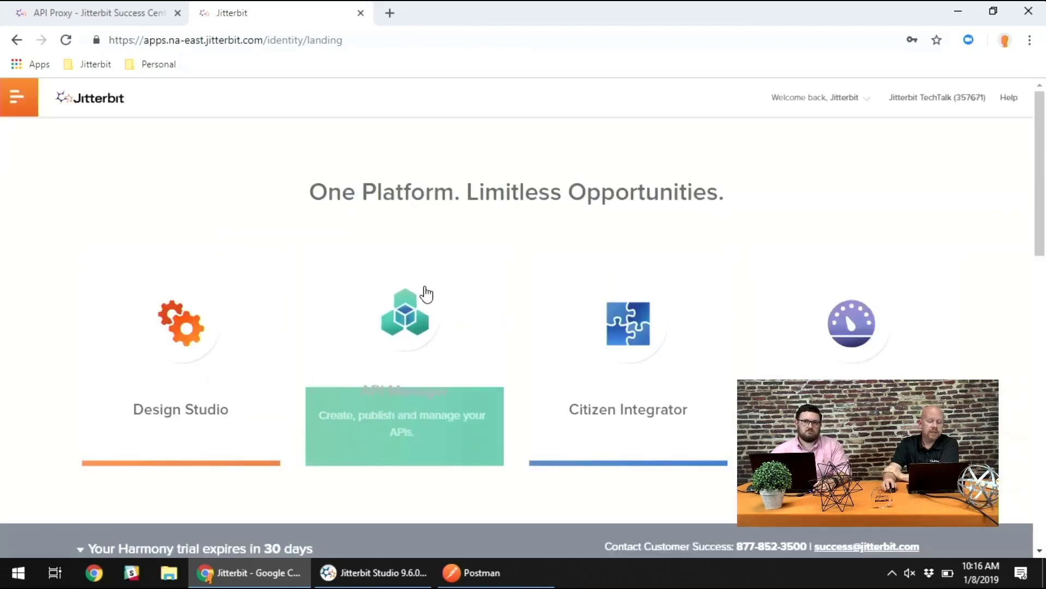
- Open the Management Console from the landing page and view its Activities page
left_click(860, 327)
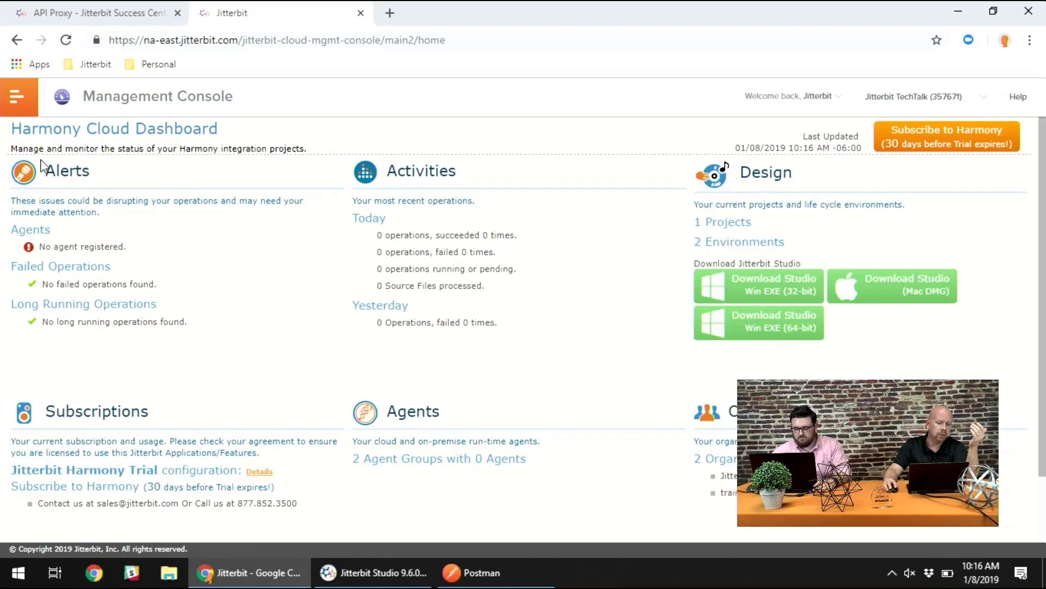
left_click(17, 98)
mouse_move(73, 166)
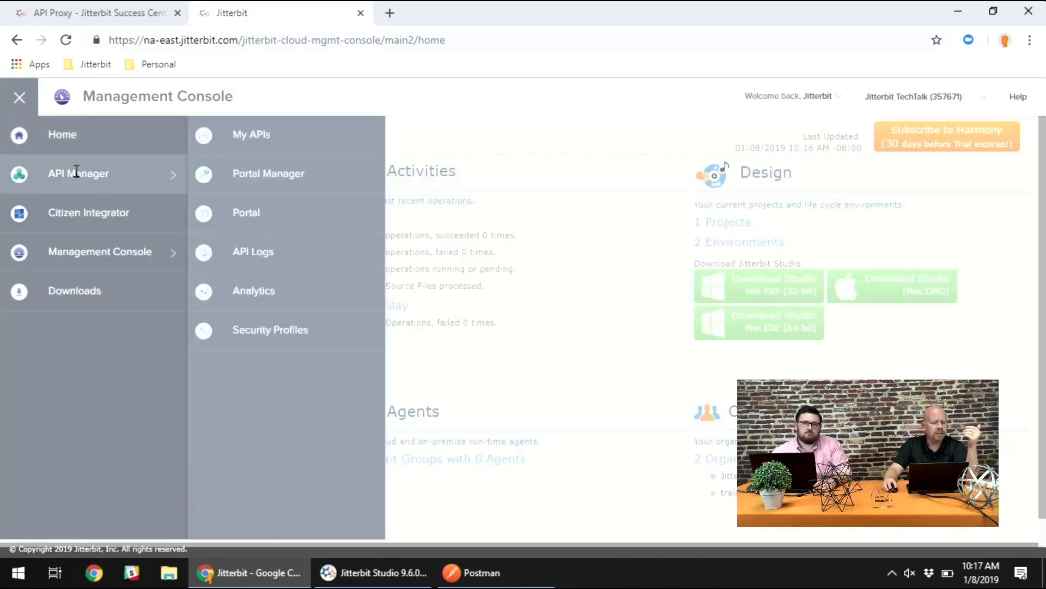
mouse_move(78, 252)
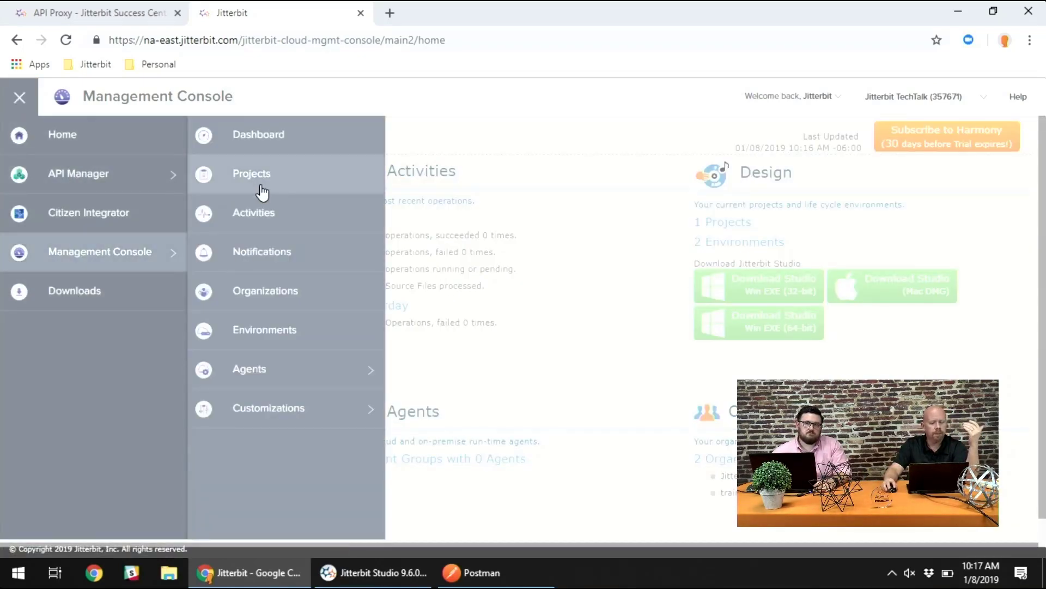
left_click(251, 215)
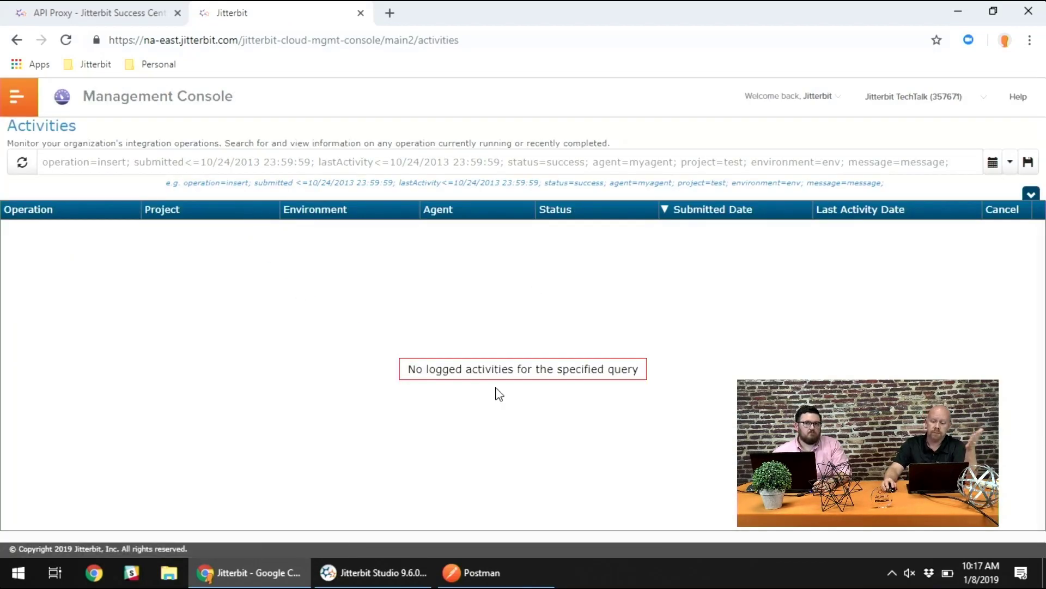
- Open the API Logs and examine the detailed log messages of the most recent currentprice.json request
left_click(16, 96)
mouse_move(93, 173)
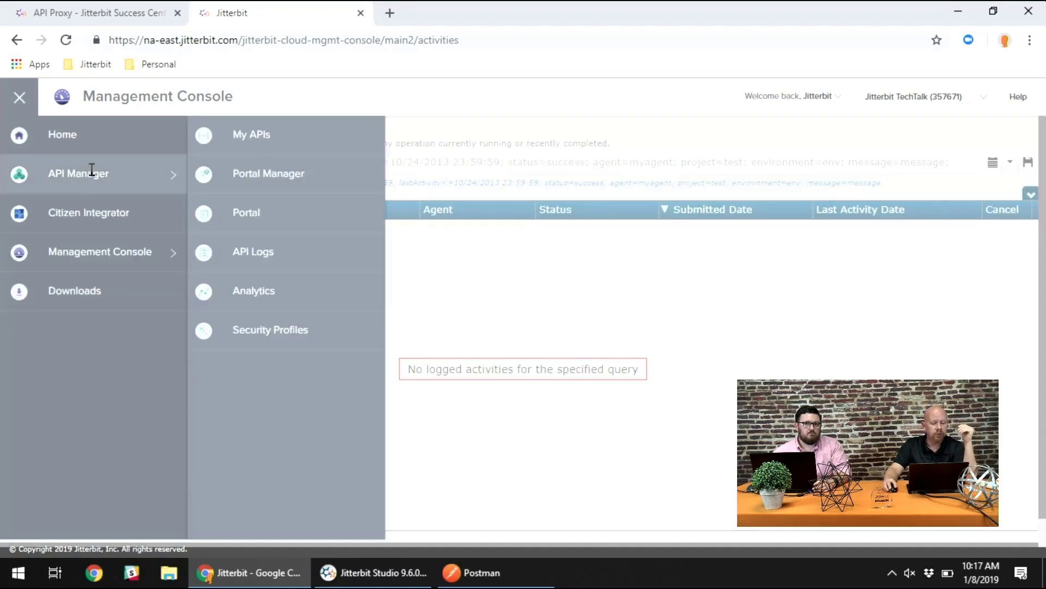
left_click(253, 251)
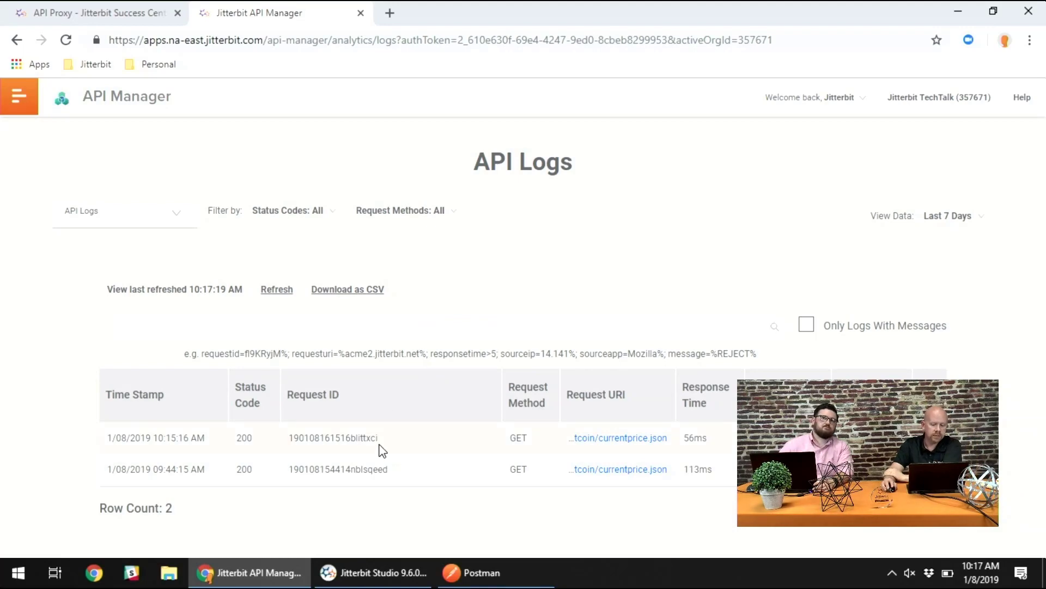
left_click_drag(392, 437, 284, 437)
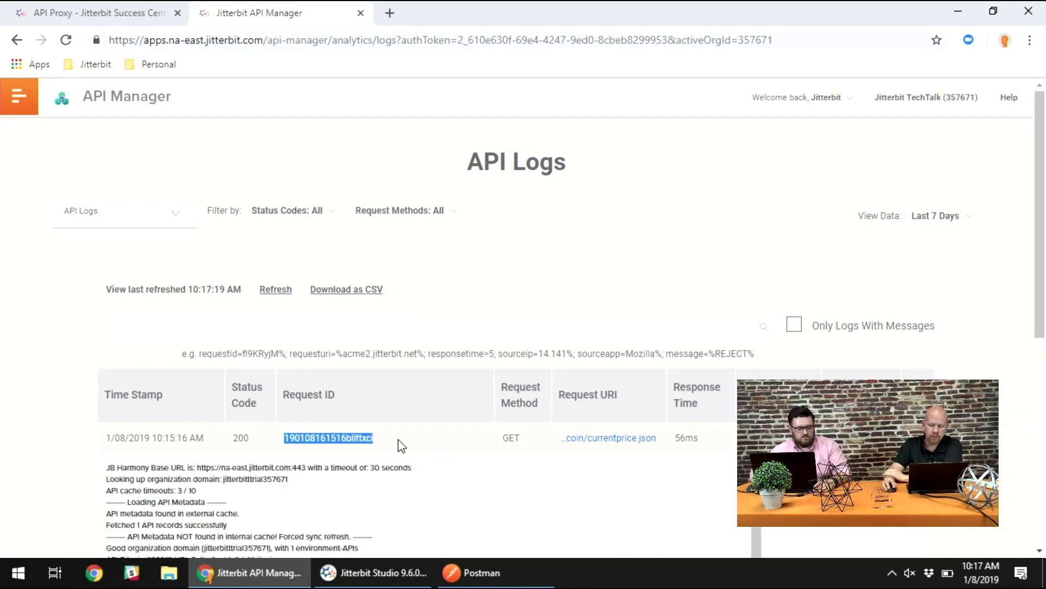
left_click(410, 446)
scroll(392, 439, "down", 6)
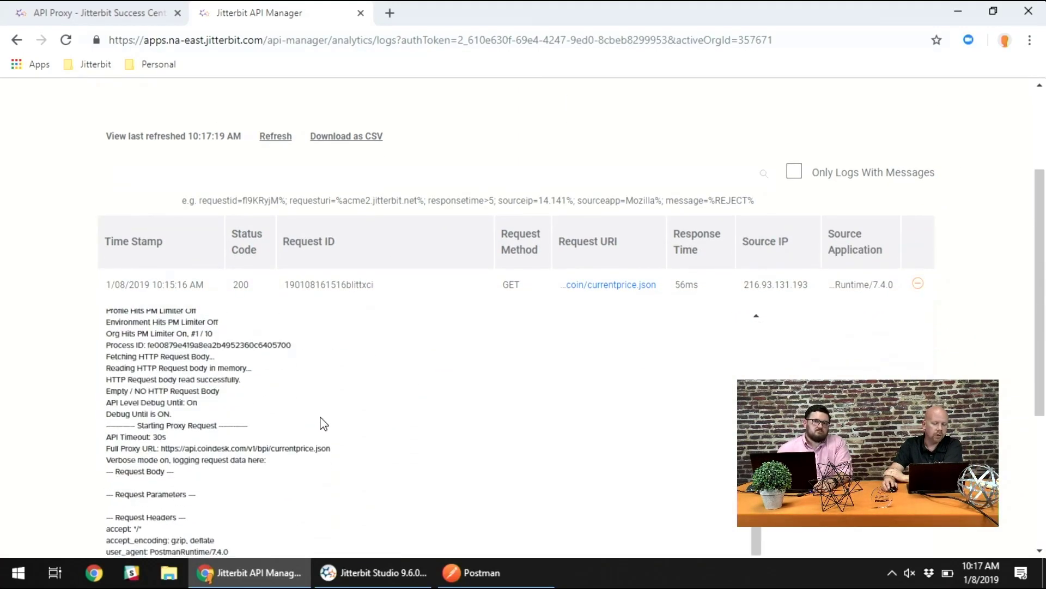
scroll(71, 365, "down", 6)
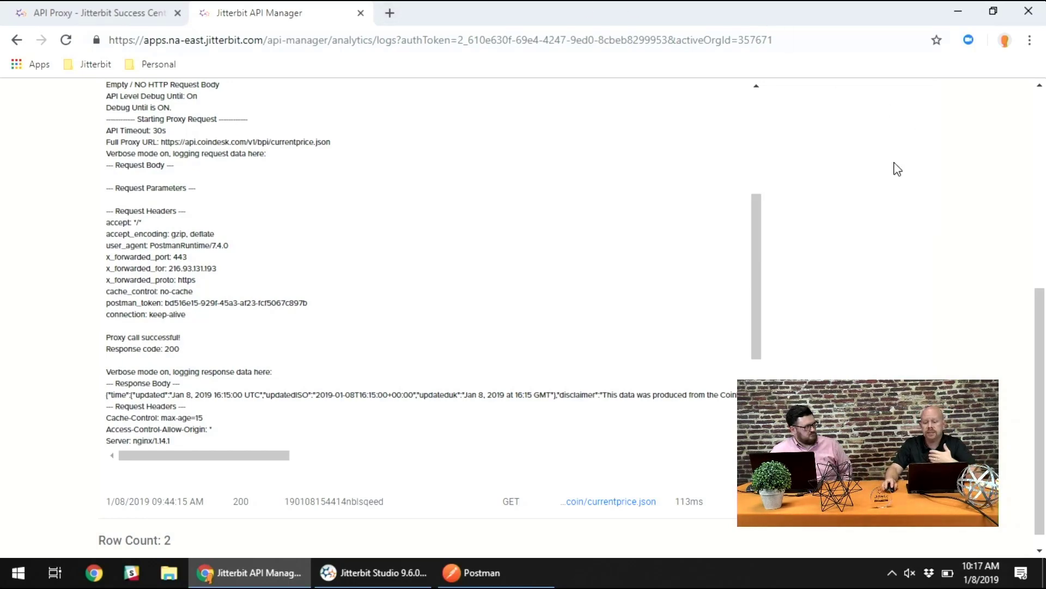
left_click_drag(758, 254, 766, 164)
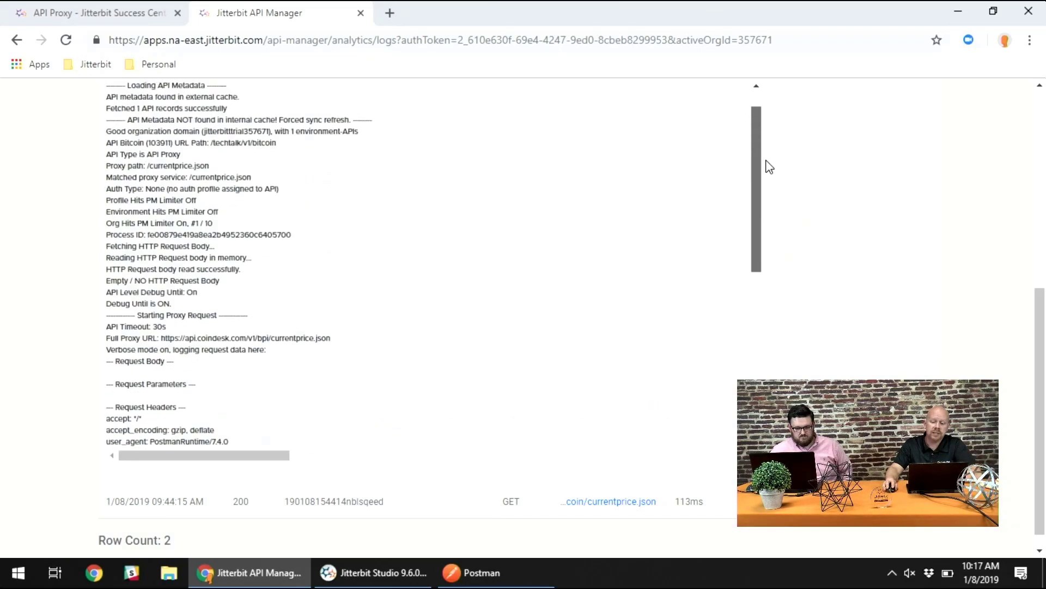
scroll(908, 367, "up", 4)
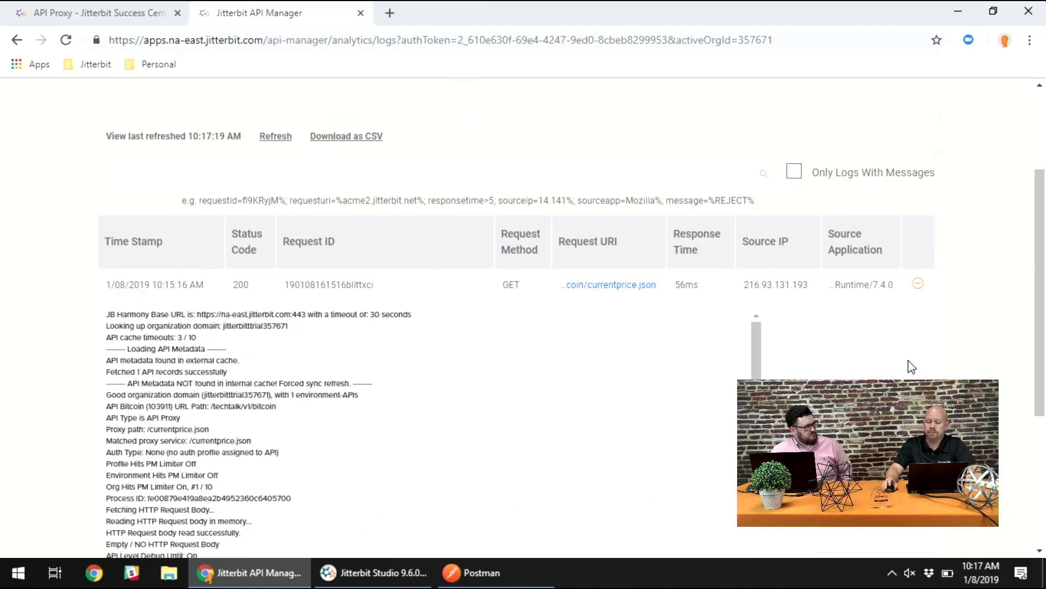
scroll(907, 338, "up", 3)
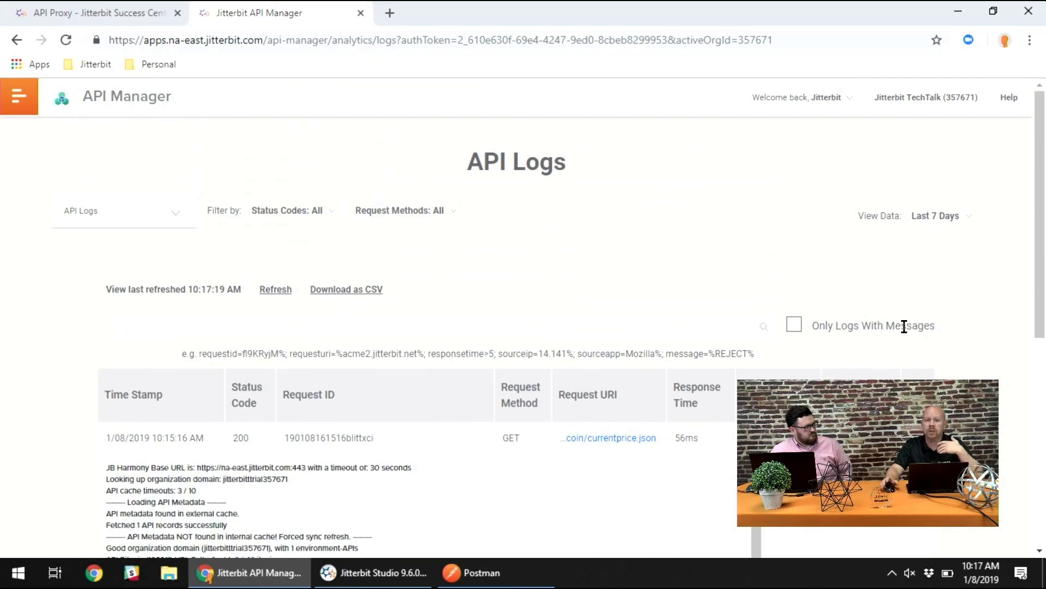
- Initialize the organization's developer portal in the Portal Manager and switch its environment to TechTalk
left_click(142, 221)
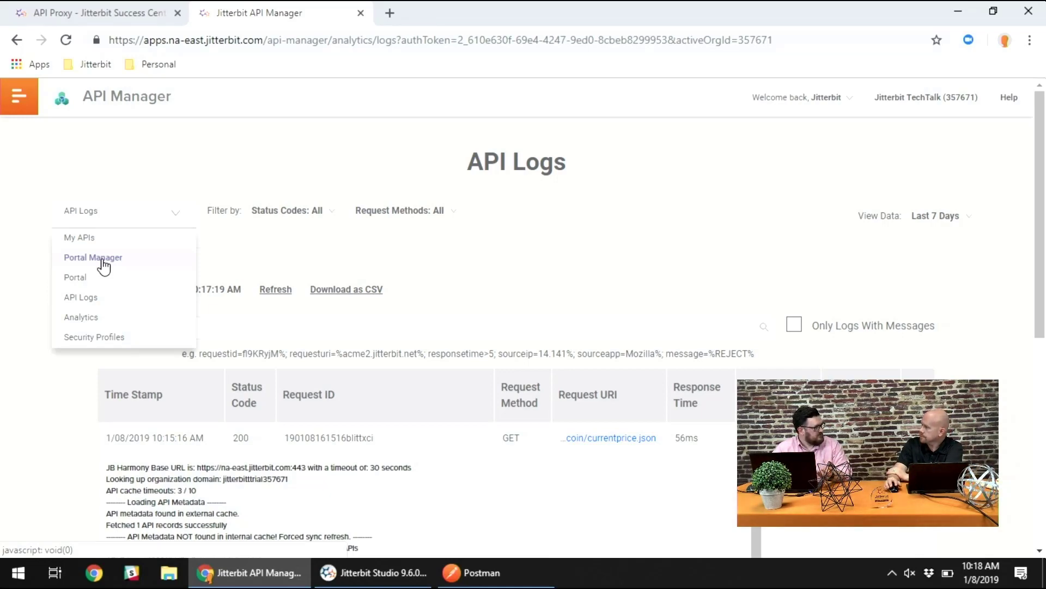
left_click(983, 270)
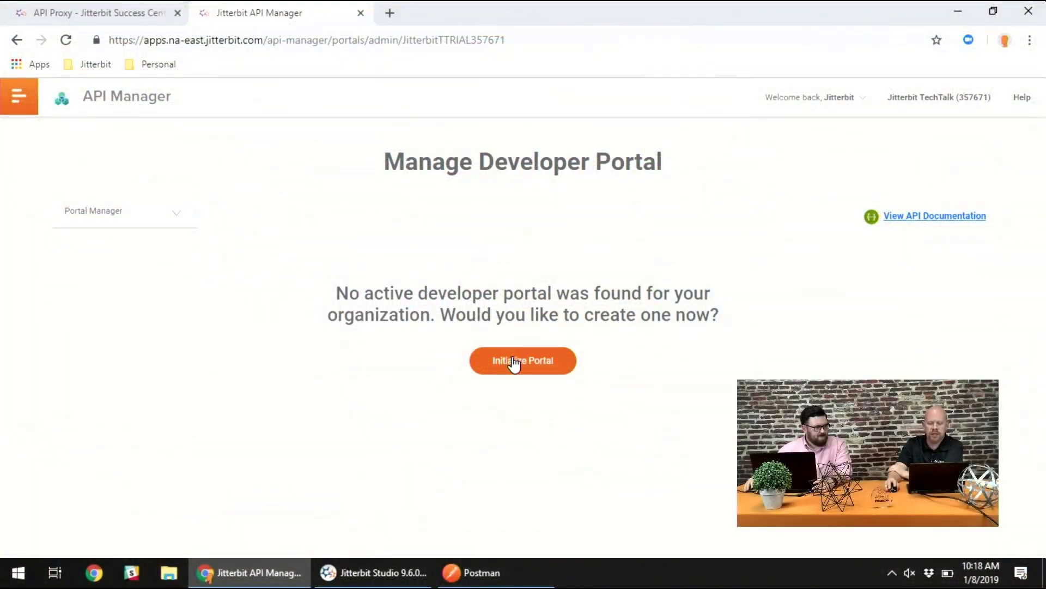
left_click(514, 363)
scroll(563, 348, "down", 5)
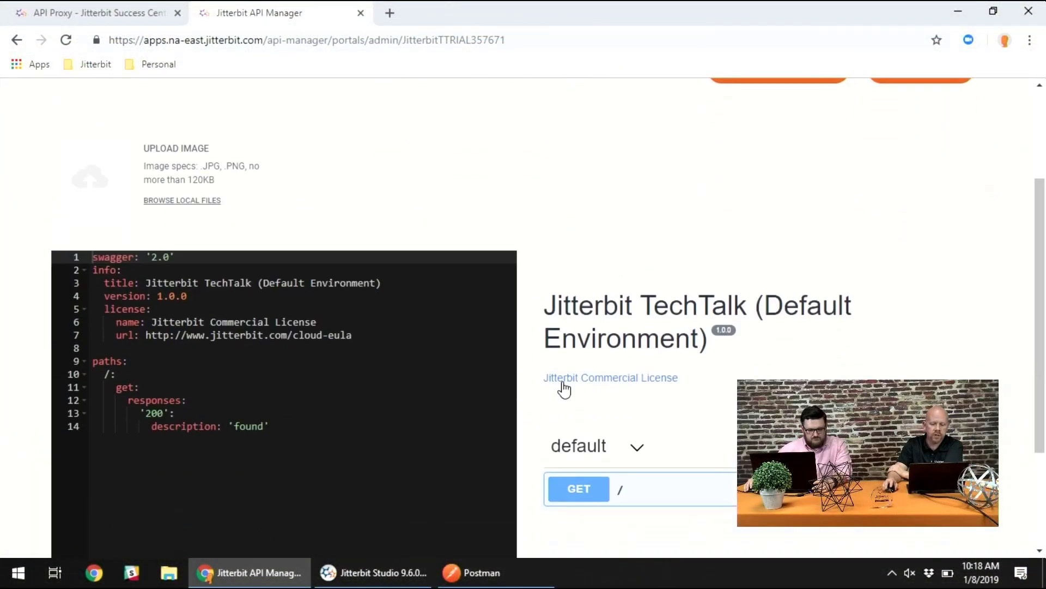
scroll(589, 371, "up", 4)
scroll(633, 348, "up", 1)
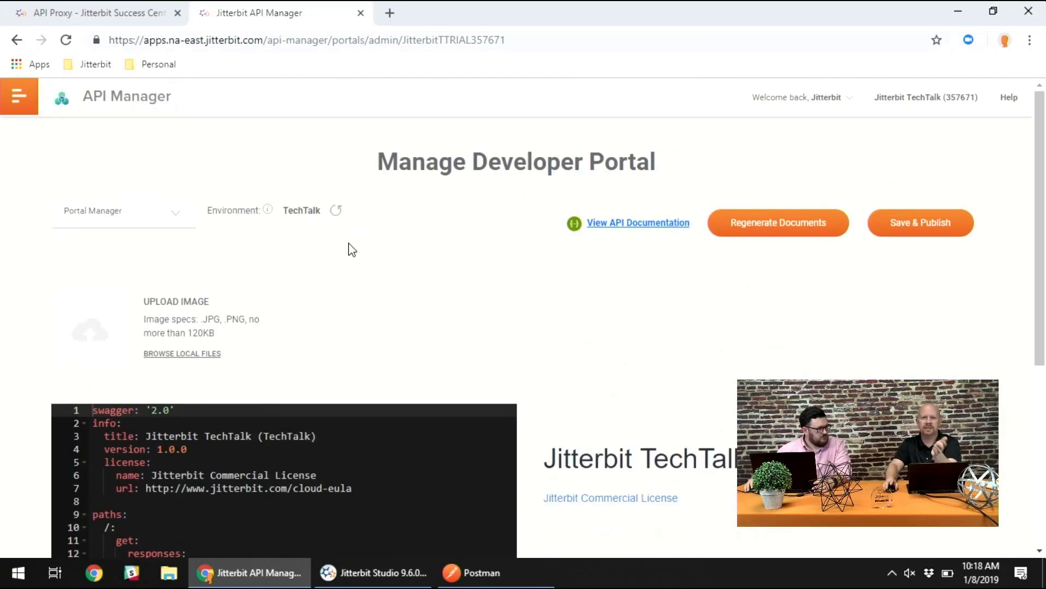
scroll(597, 349, "down", 4)
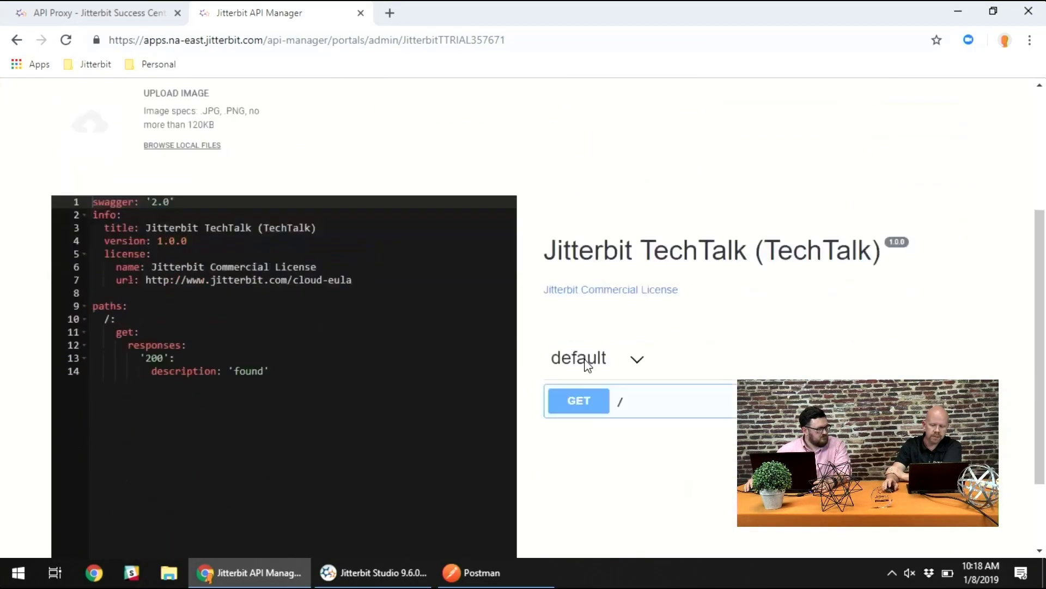
scroll(555, 374, "down", 2)
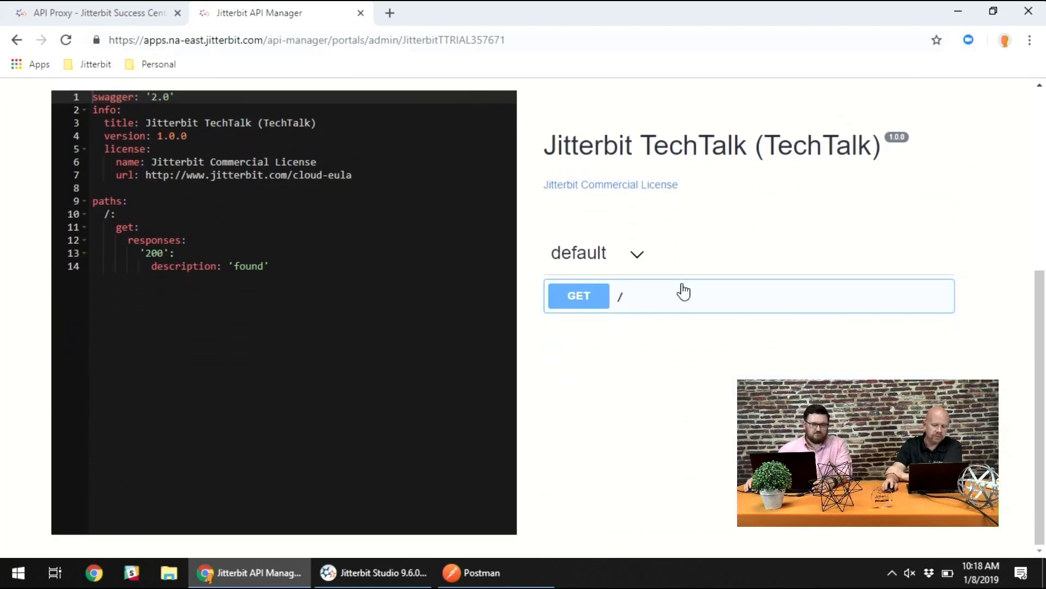
- Open yaml.txt from the desktop and copy its entire content
left_click(955, 12)
left_click(954, 11)
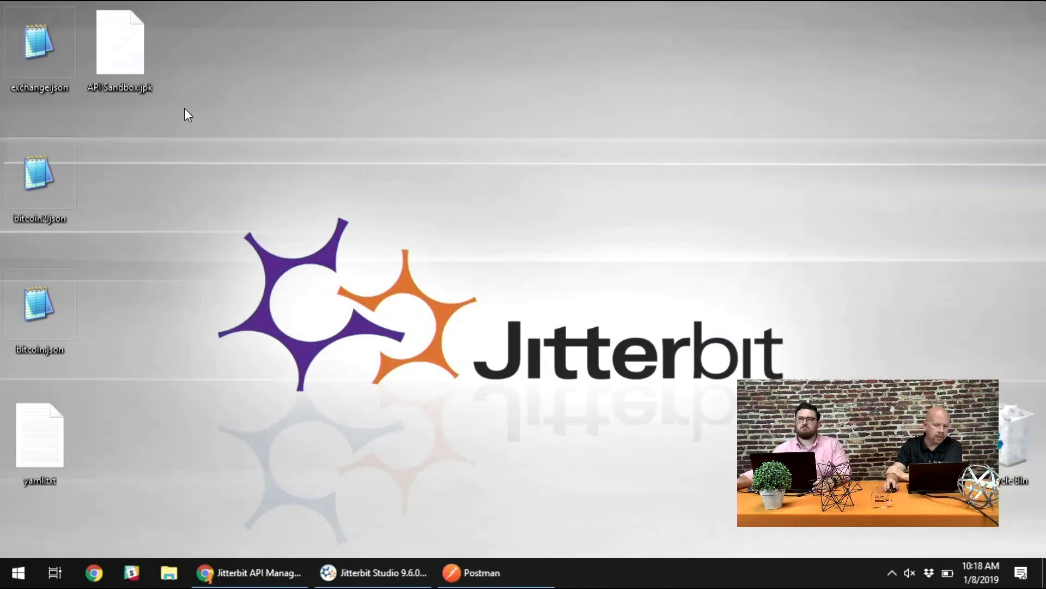
double_click(37, 430)
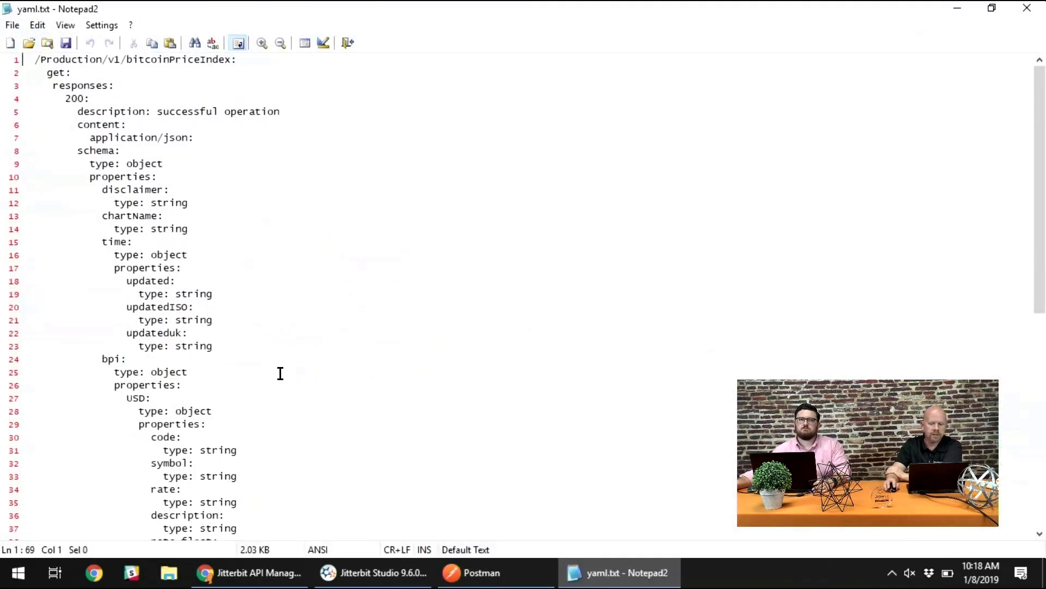
left_click(340, 328)
key("ctrl+a")
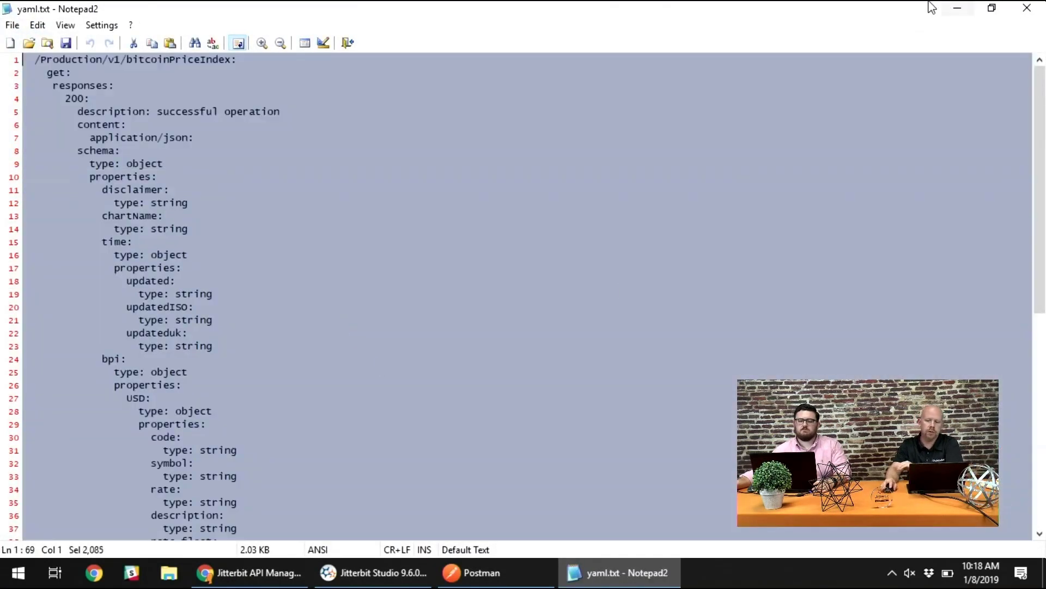
left_click(955, 8)
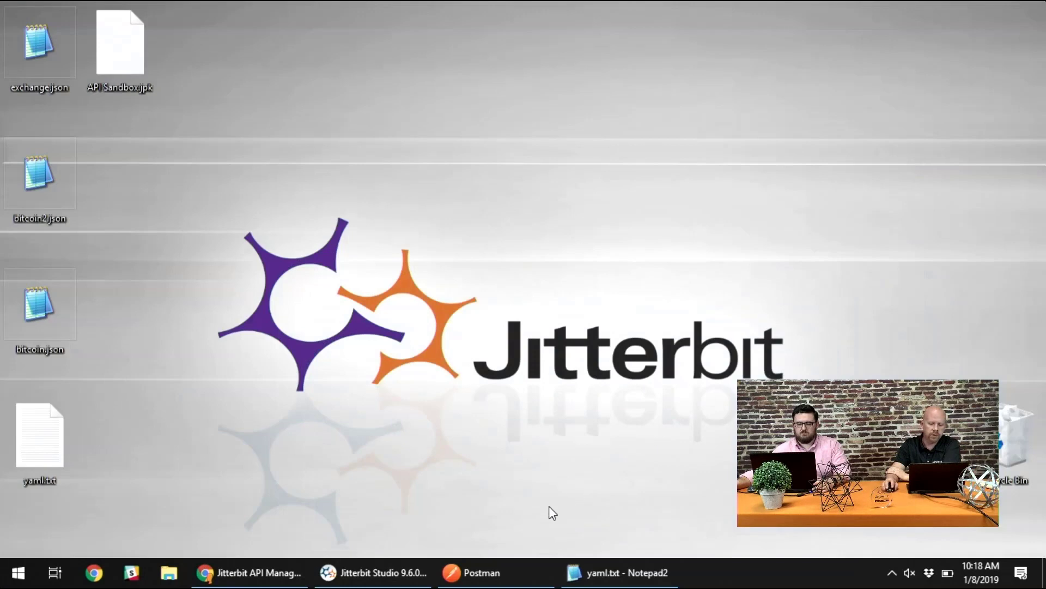
- Return to the portal's Swagger document in Chrome and paste the YAML on a new line after description: 'found'
left_click(257, 571)
left_click(301, 295)
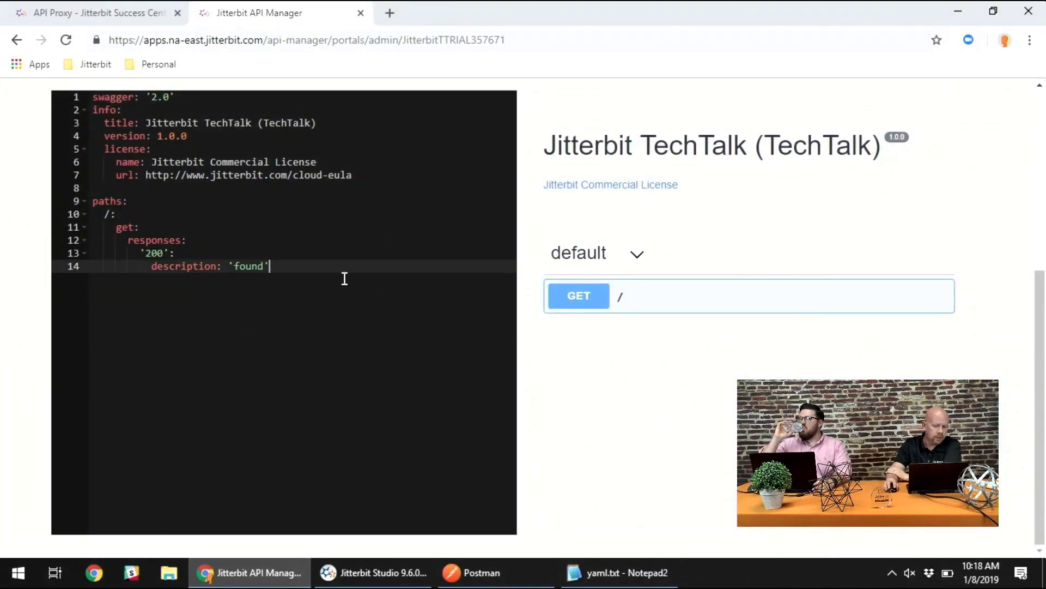
key("Return")
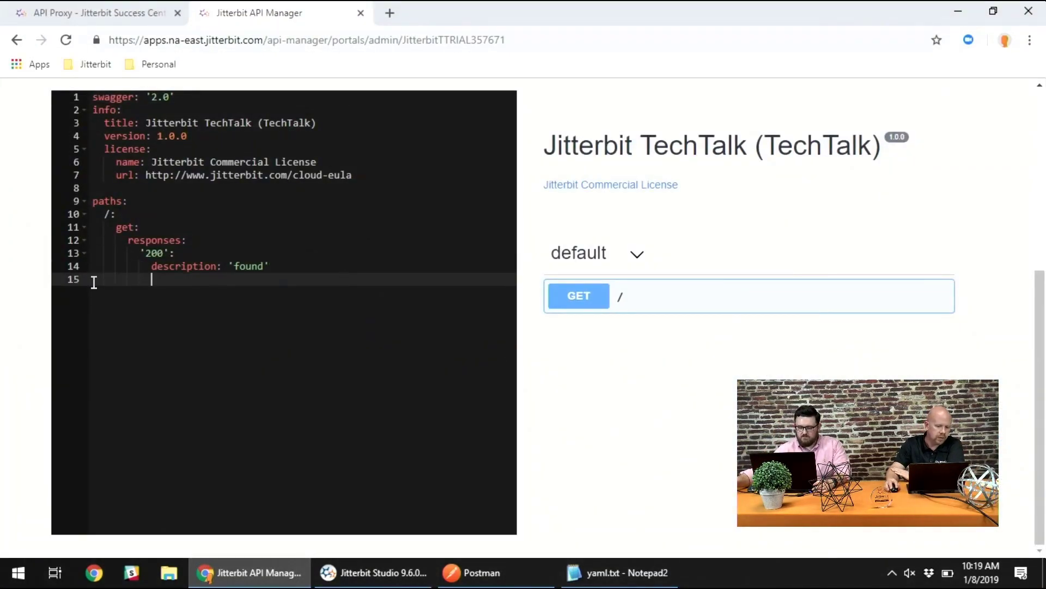
key("ctrl+v")
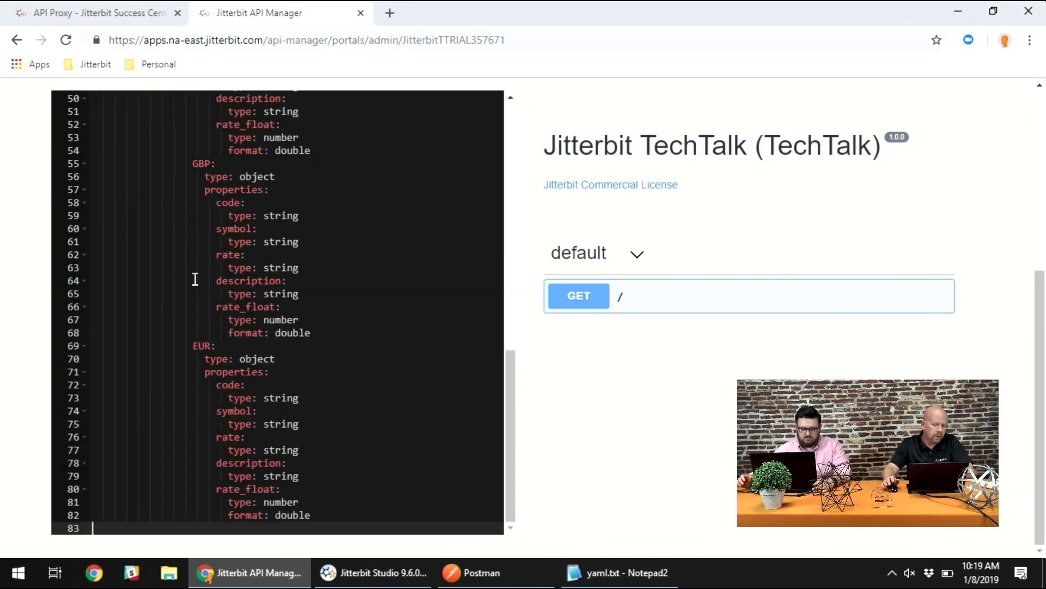
- Reduce the indentation of the /Production/v1/bitcoinPriceIndex: line so it aligns with the / path above
scroll(243, 239, "up", 9)
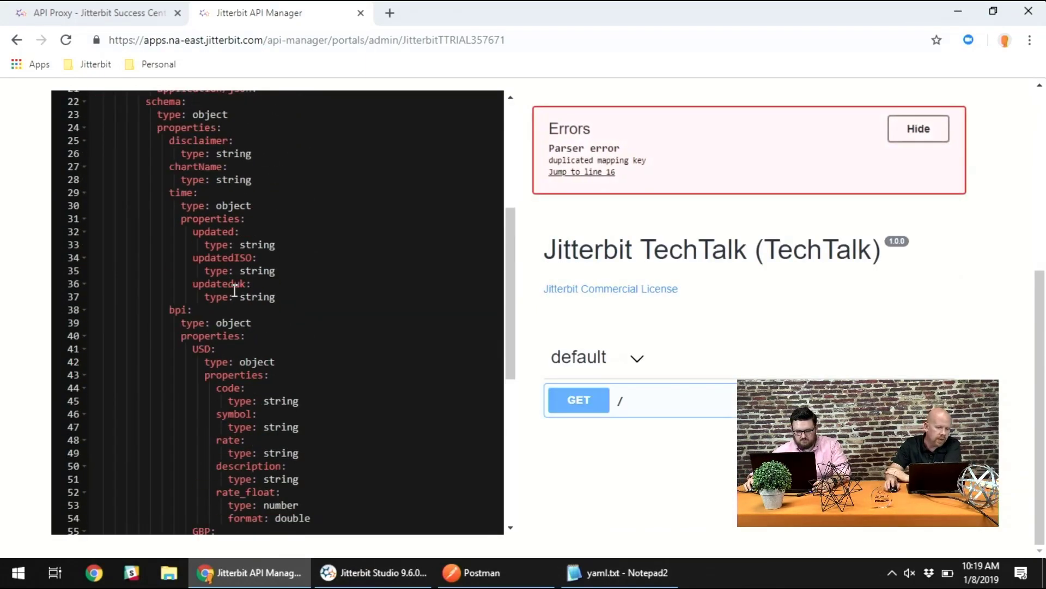
scroll(234, 290, "up", 6)
left_click(110, 240)
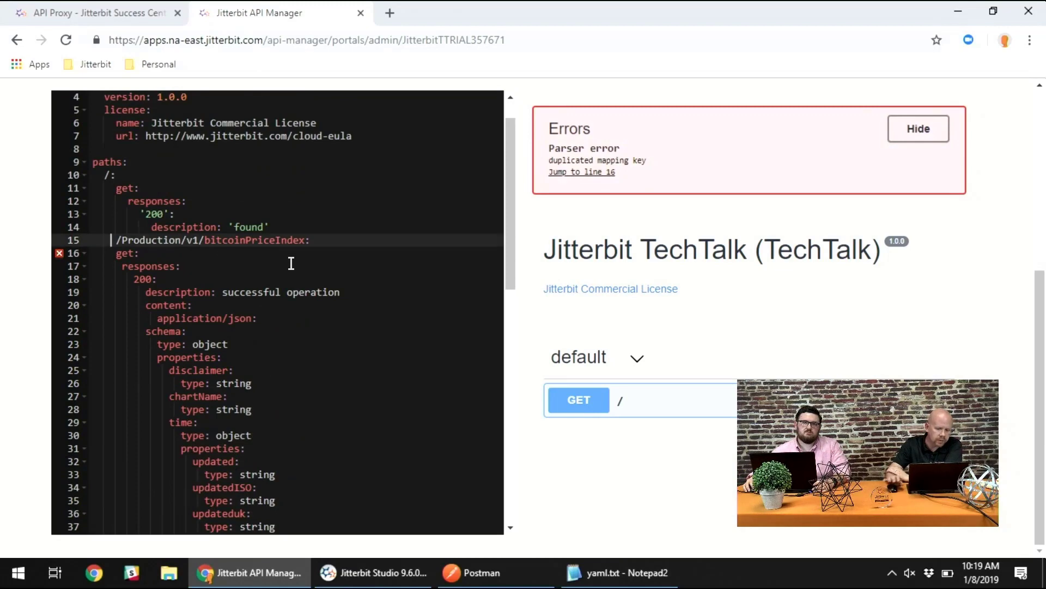
key("BackSpace")
key("BackSpace")
key("BackSpace")
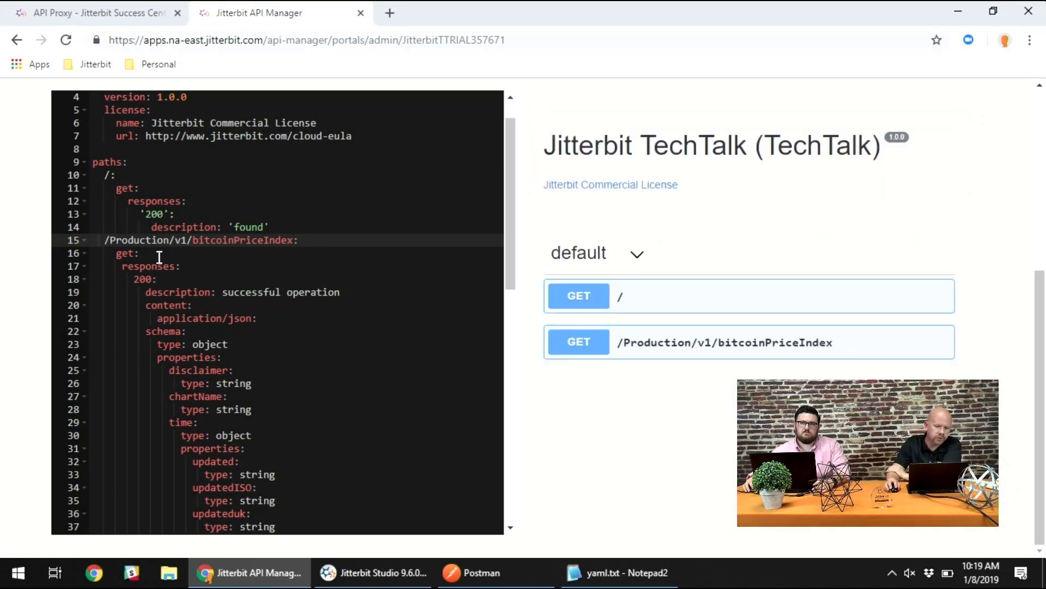
- Check the /Production/v1/bitcoinPriceIndex path in the Swagger document, and leave the developer portal for the platform's home page
left_click_drag(110, 240, 178, 240)
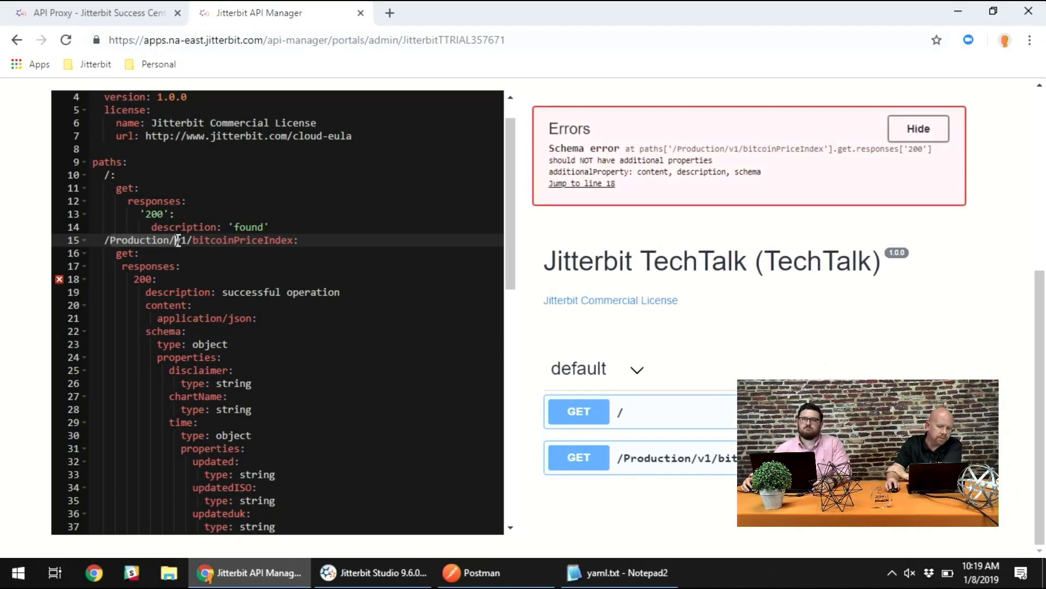
left_click(198, 241)
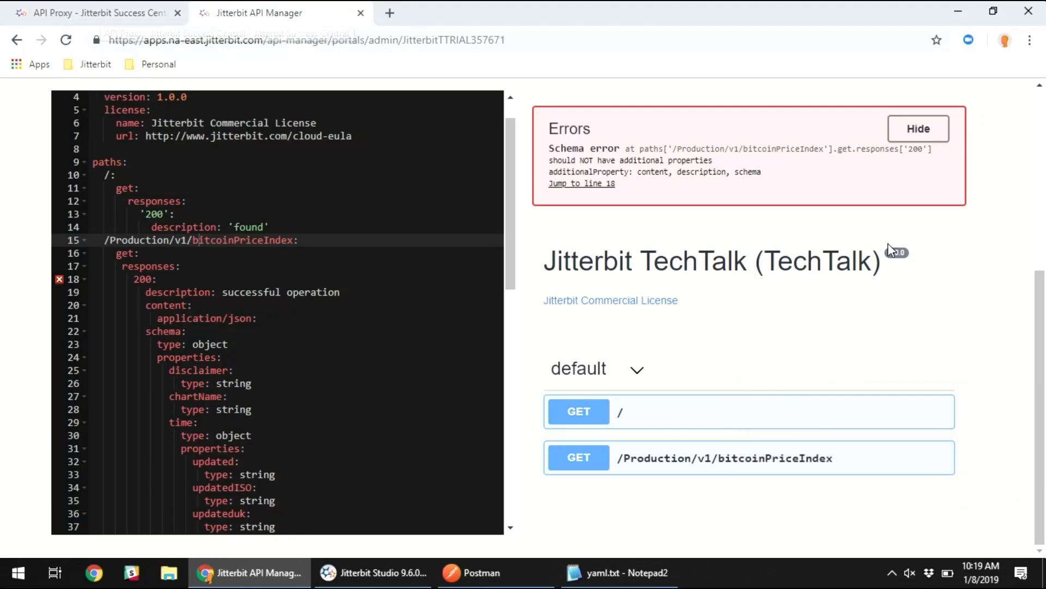
left_click_drag(1039, 305, 1037, 112)
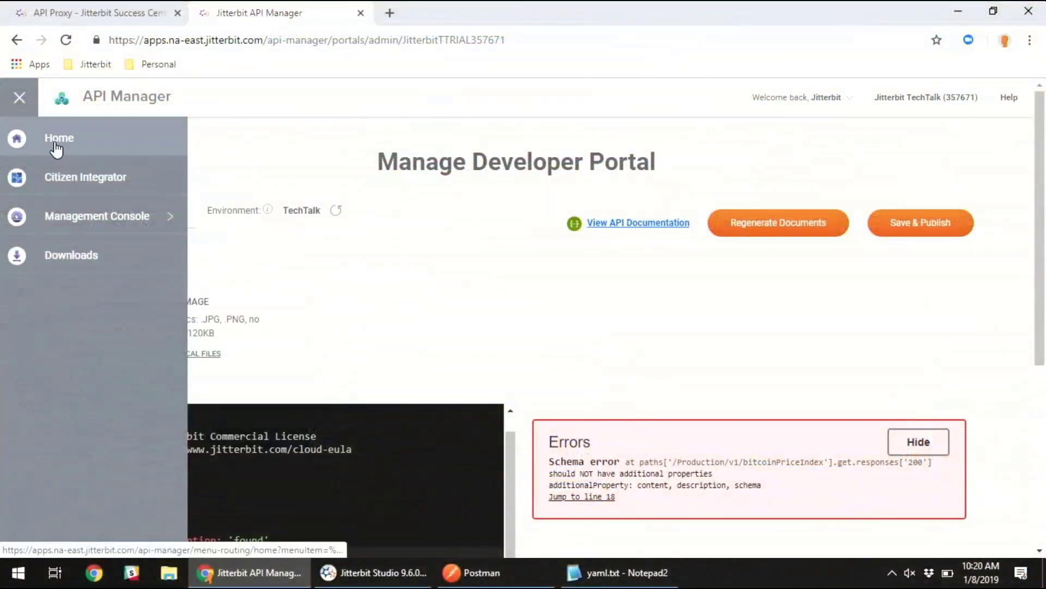
left_click(56, 143)
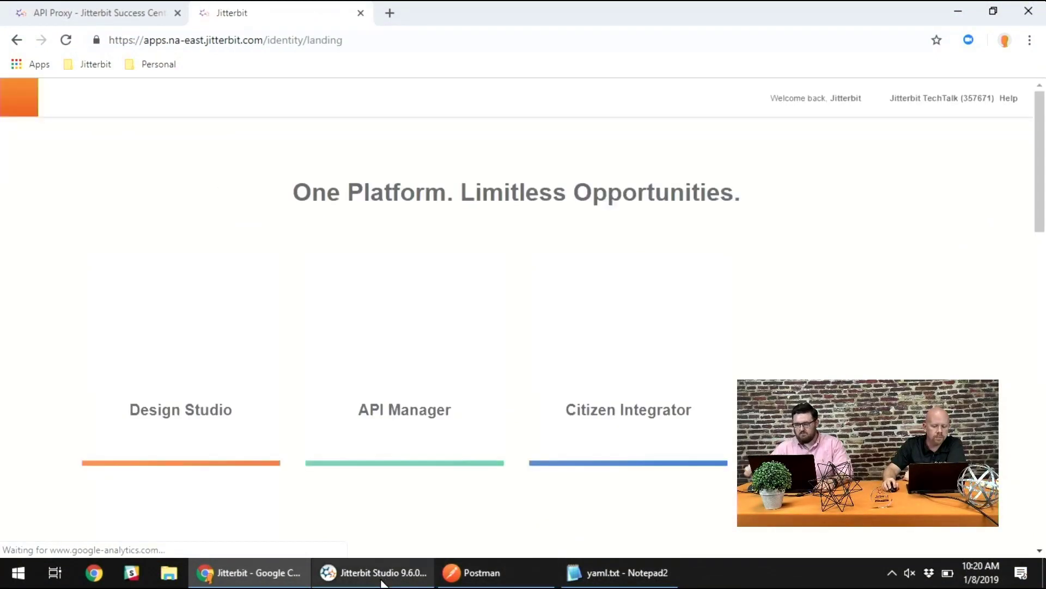
- Switch to Jitterbit Studio and look over the Bitcoin source, Bitcoin transformation and API Response of the Bitcoin aggregation operation
left_click(513, 579)
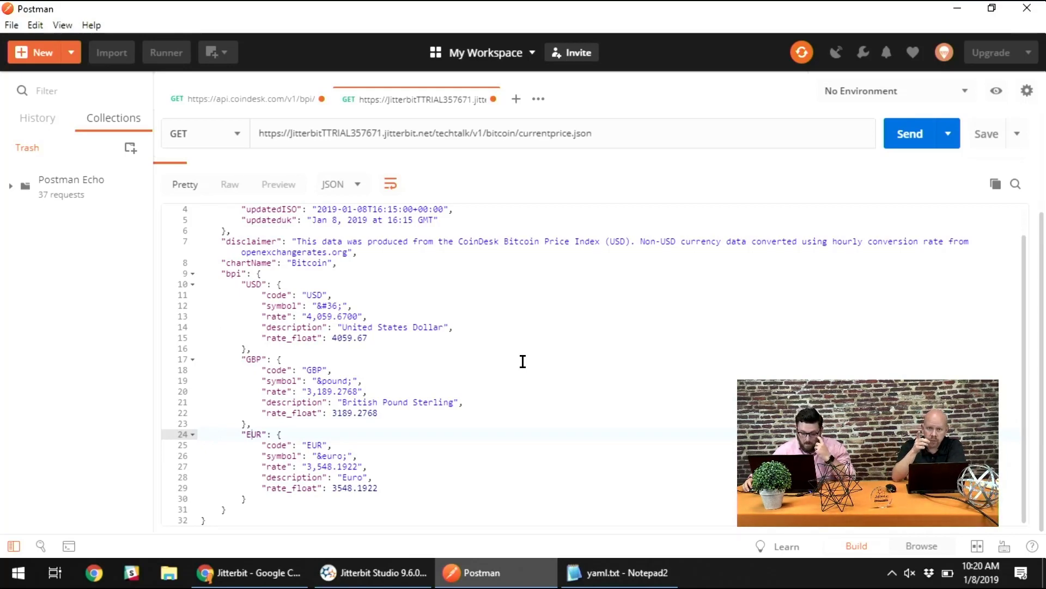
left_click(421, 577)
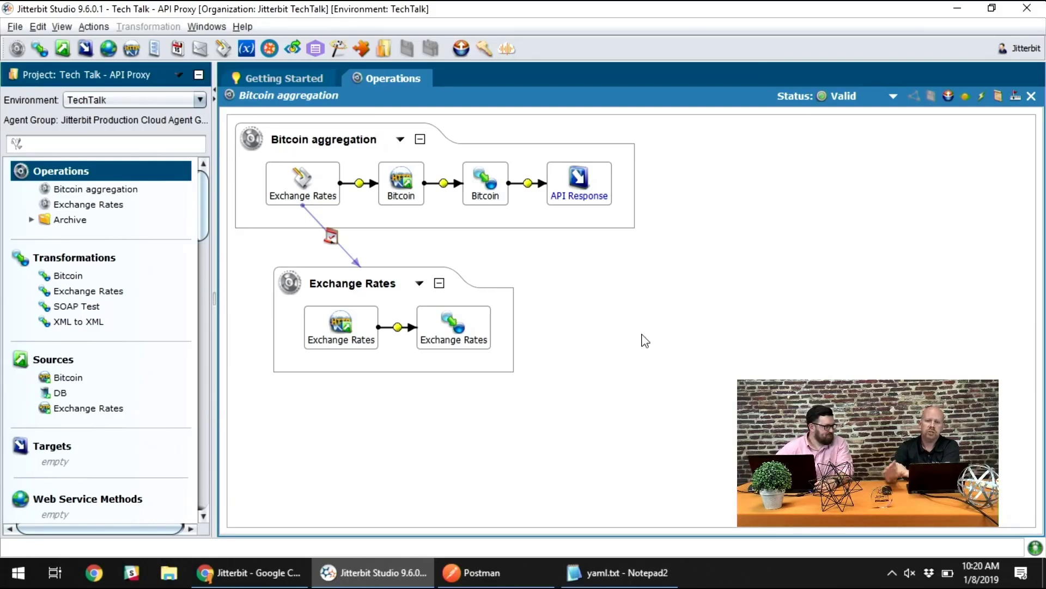
left_click(401, 188)
left_click(482, 191)
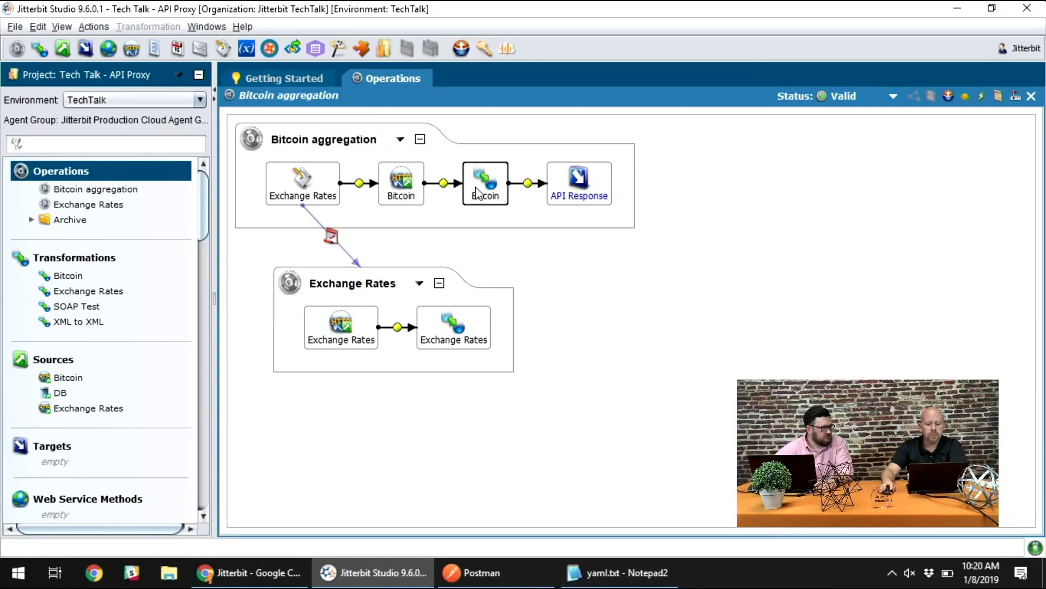
left_click(572, 186)
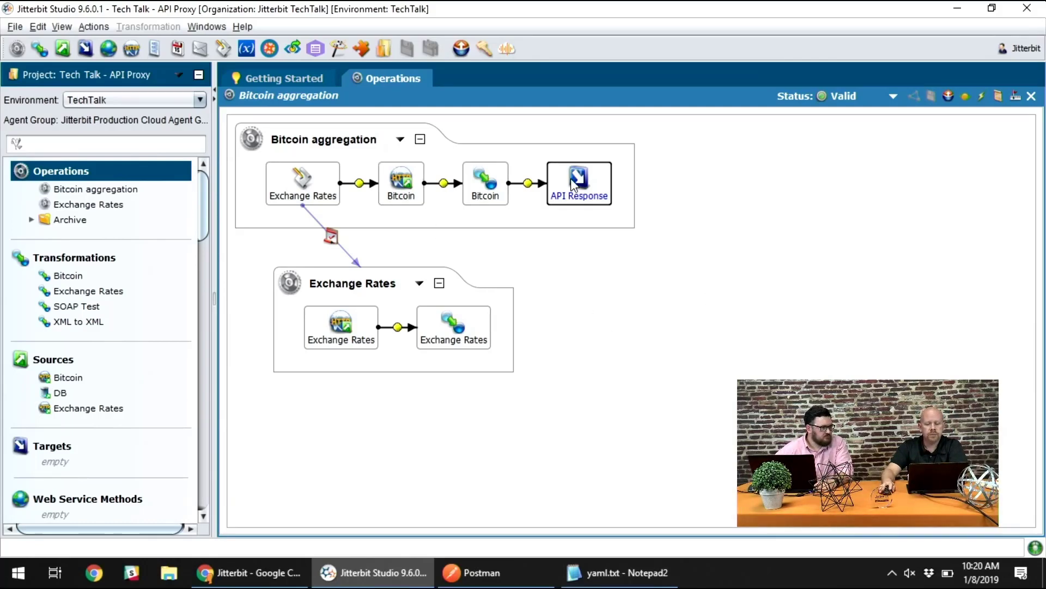
- Open the Bitcoin HTTP source, check its connection URL, and close it again
double_click(419, 183)
left_click_drag(499, 230, 293, 221)
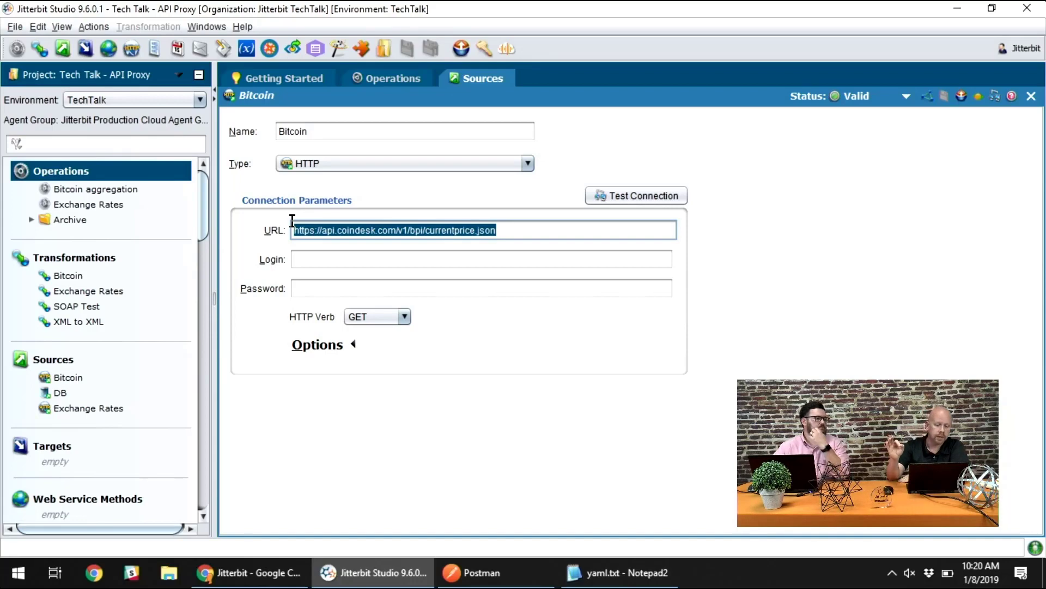
left_click(799, 157)
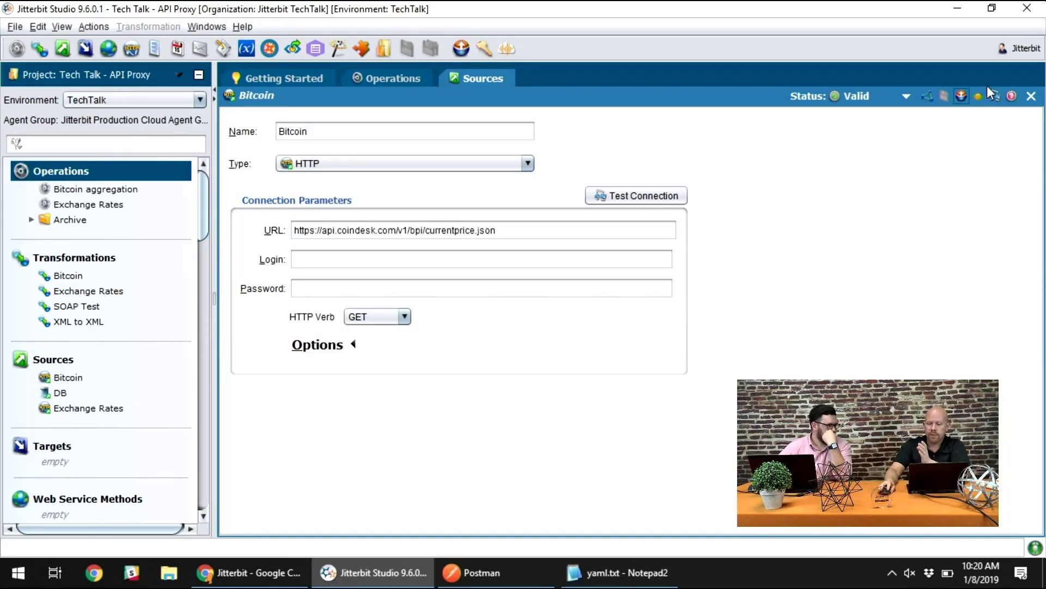
left_click(1031, 95)
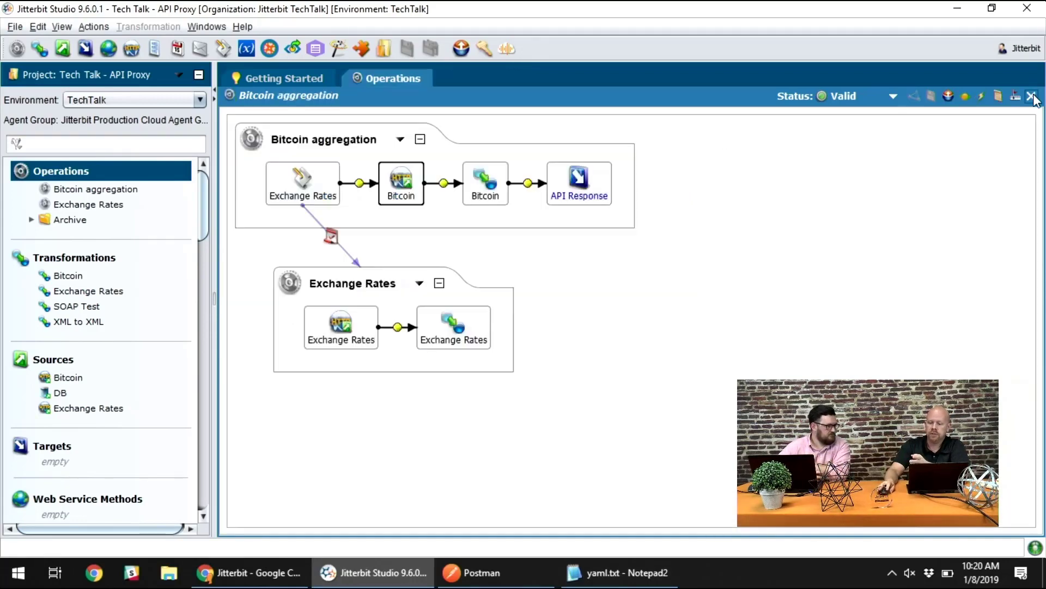
- Open the Bitcoin transformation from the Bitcoin aggregation operation and expand its whole source structure to view the USD, GBP and EUR fields
left_click(478, 207)
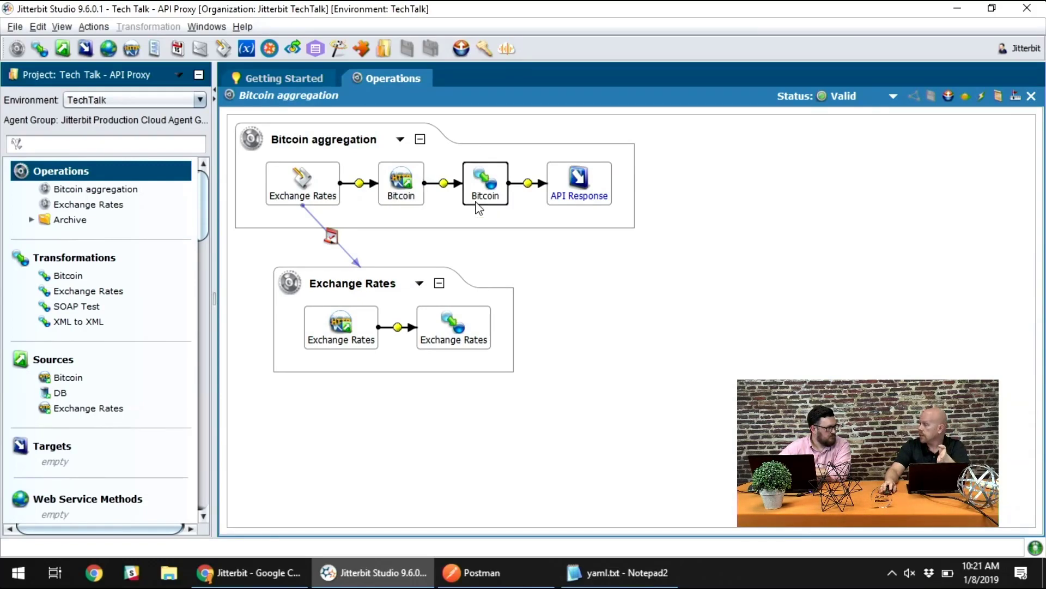
left_click(561, 188)
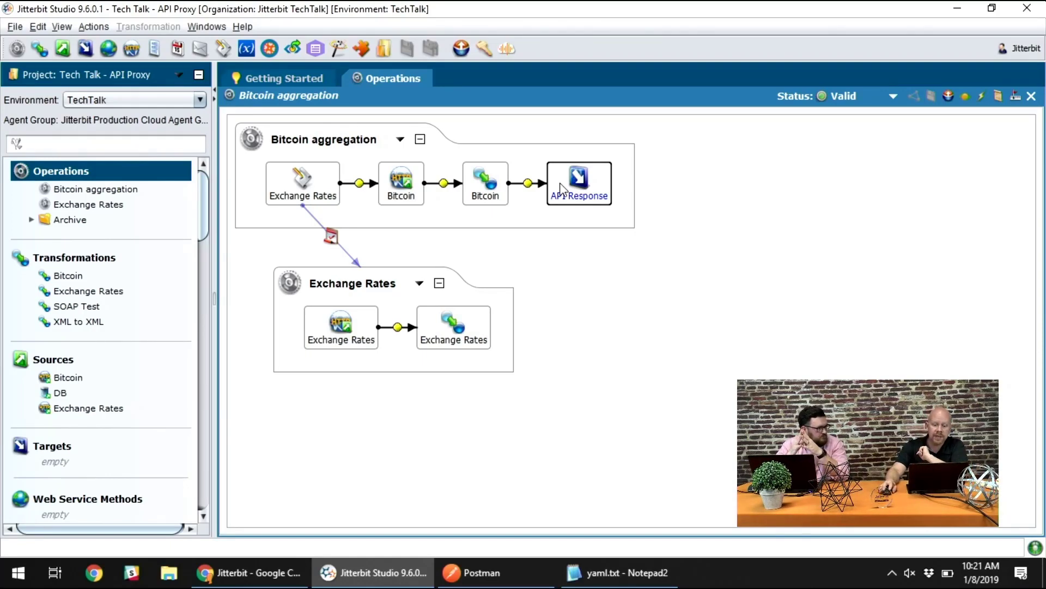
double_click(477, 197)
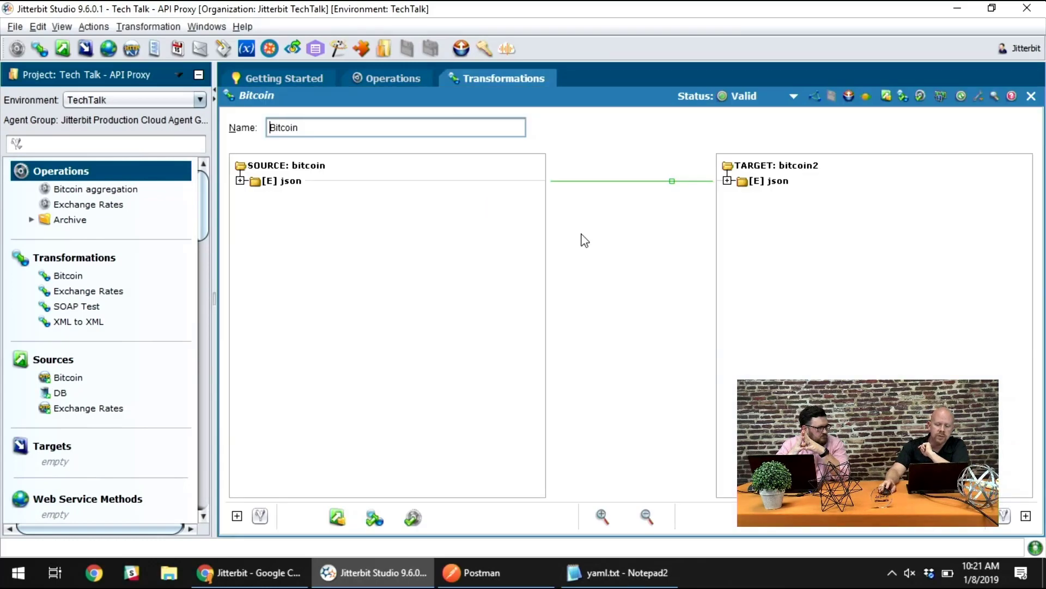
left_click(237, 515)
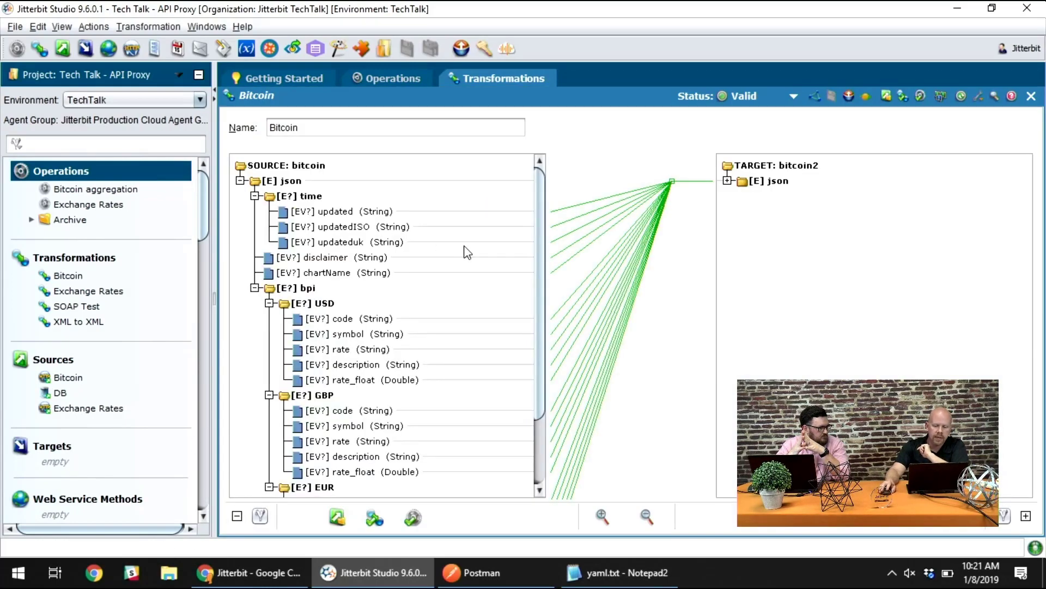
scroll(467, 253, "down", 3)
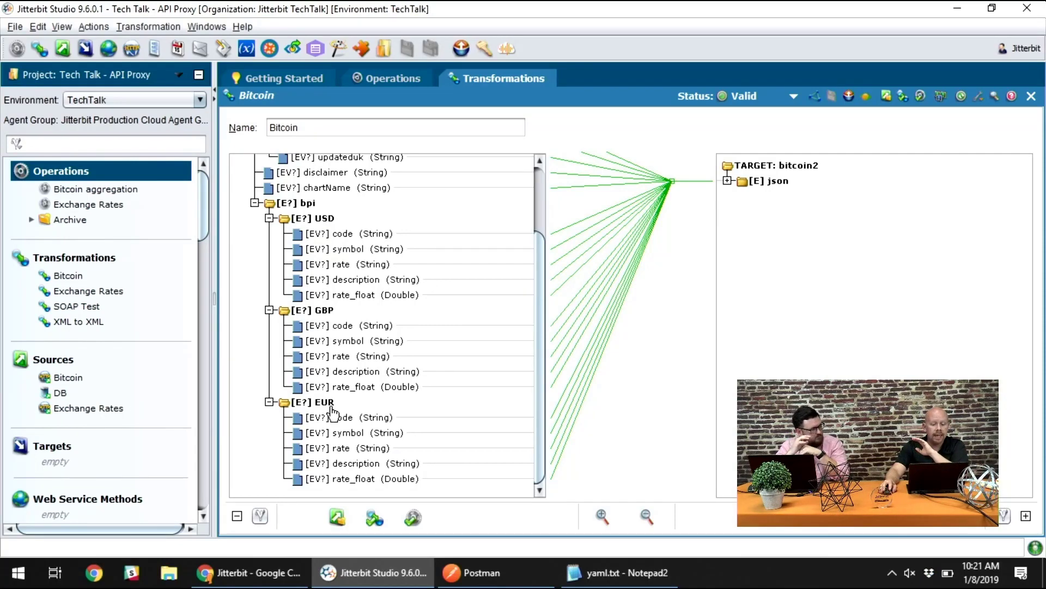
- Expand the target json and bpi nodes with their USD, GBP, EUR and CAD groups to view the mapped fields
left_click(728, 181)
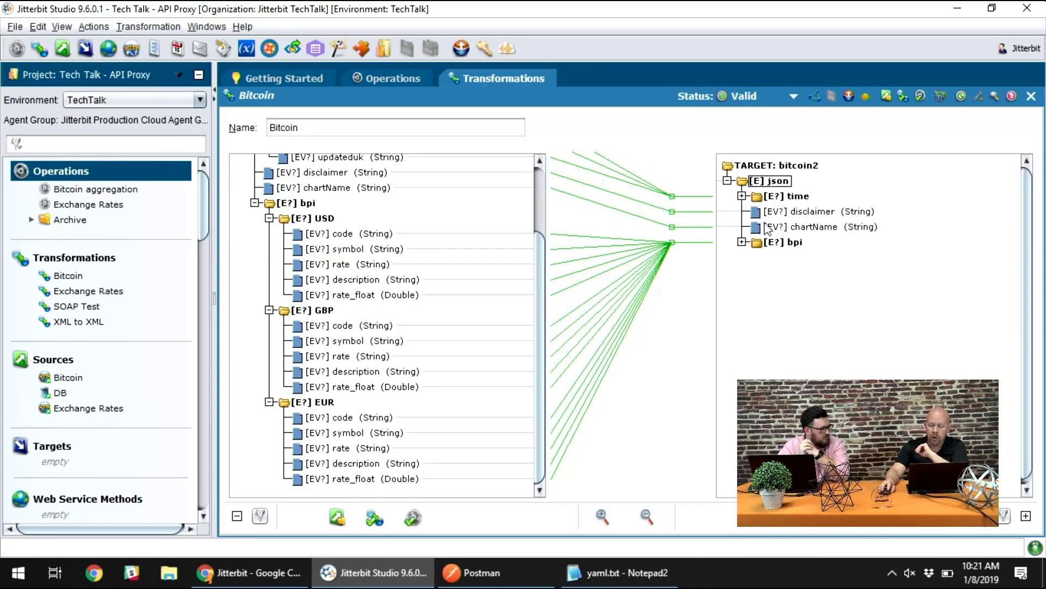
left_click(742, 243)
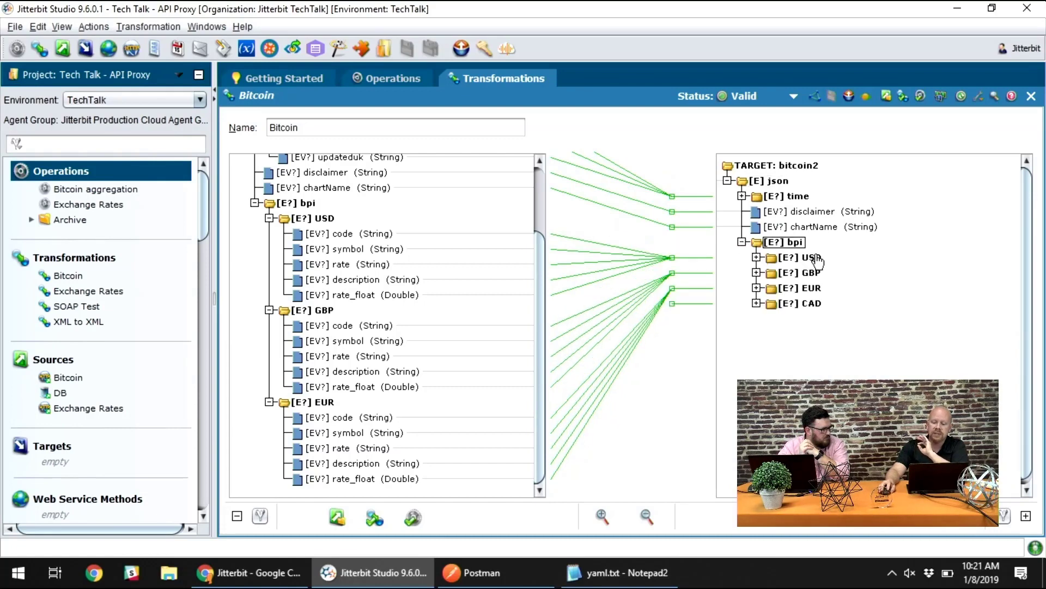
left_click(757, 256)
left_click(756, 349)
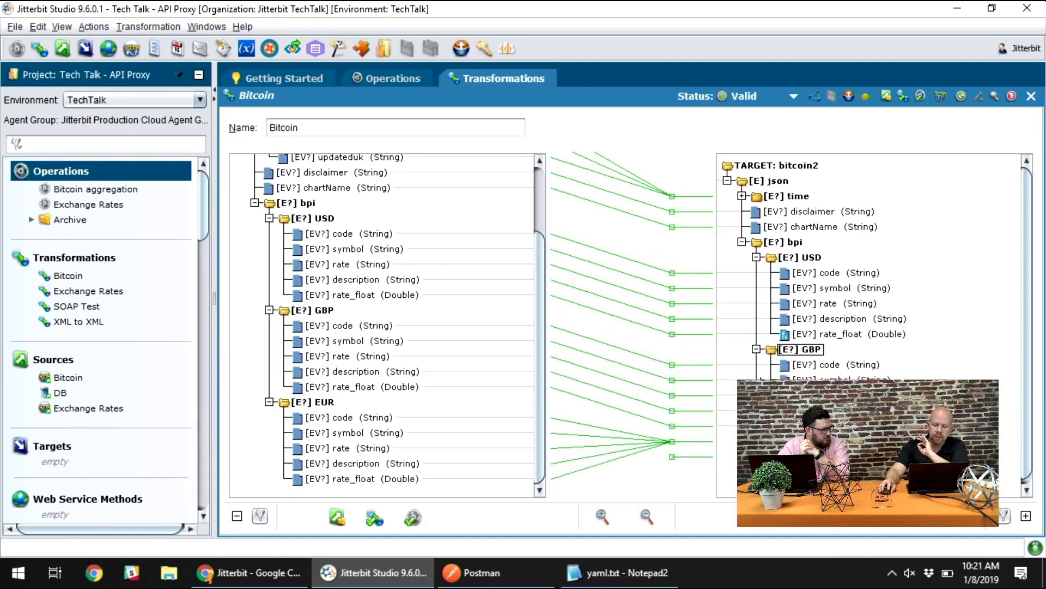
left_click(756, 441)
scroll(769, 414, "down", 2)
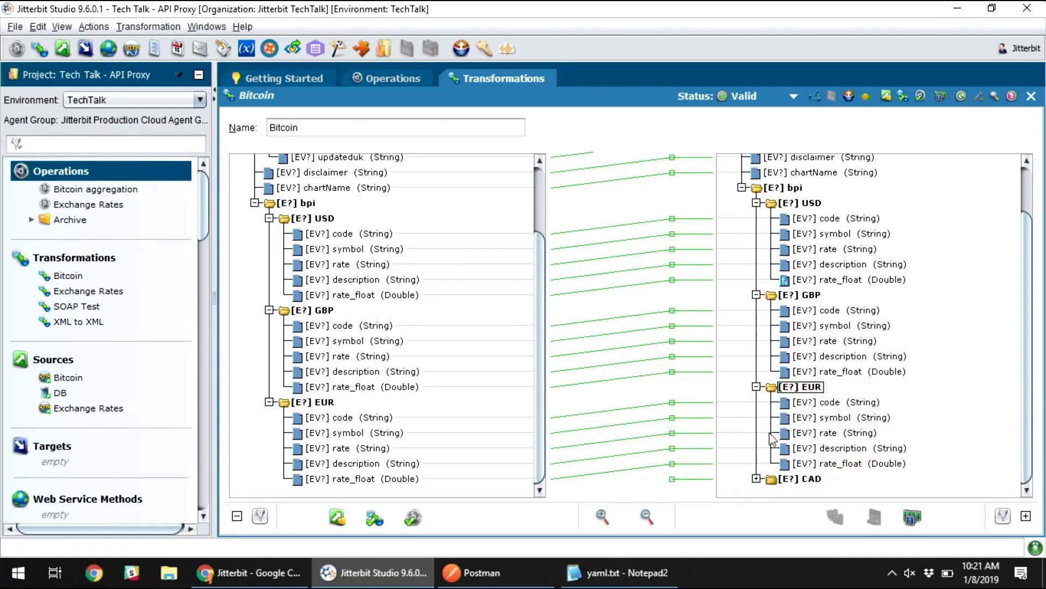
left_click(755, 479)
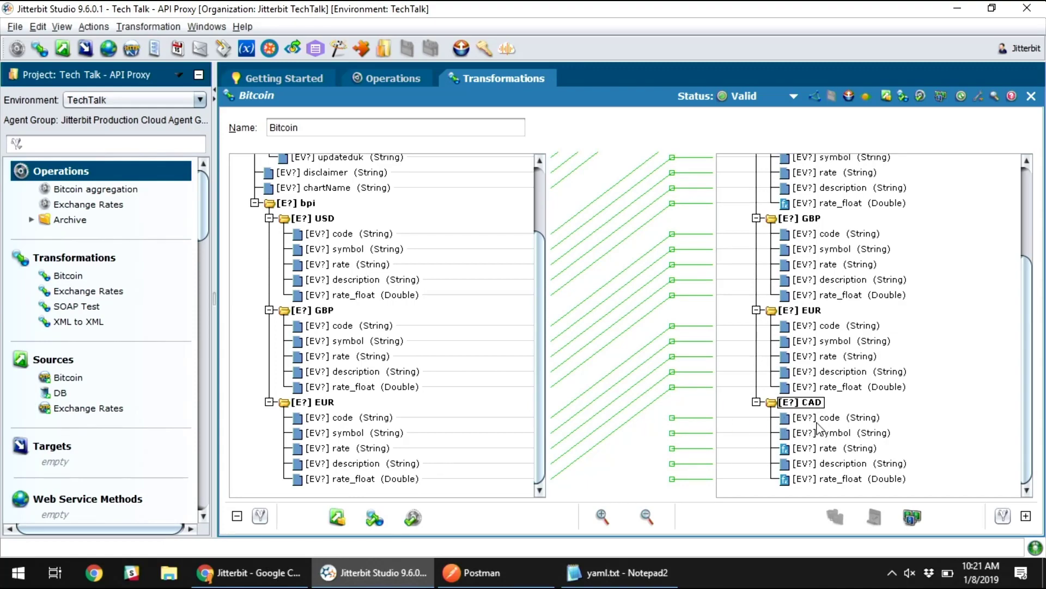
- Inspect the formulas behind the code and rate_float fields of the target's CAD group
left_click(834, 421)
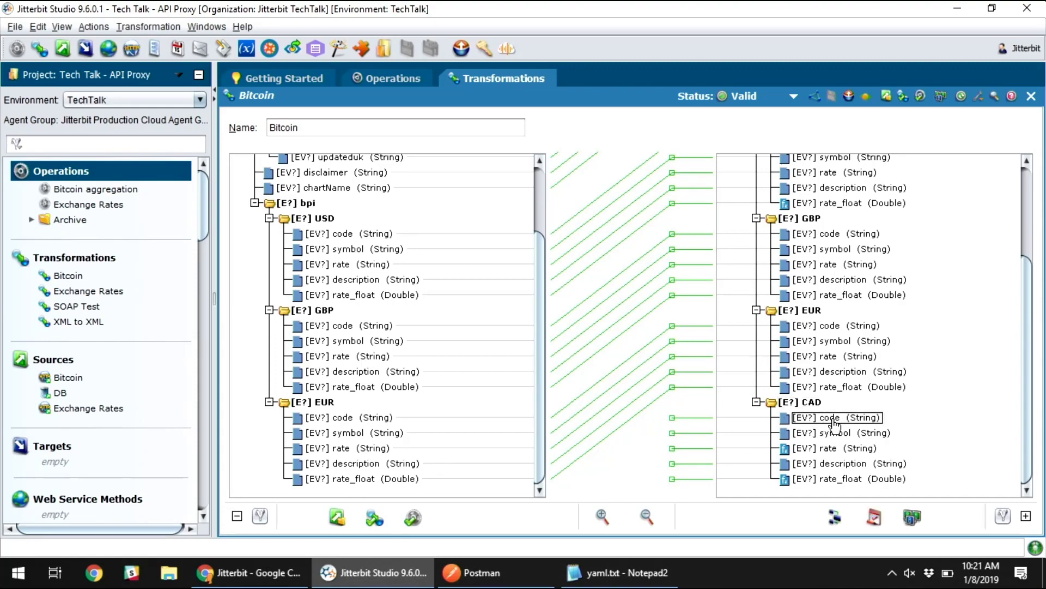
double_click(834, 421)
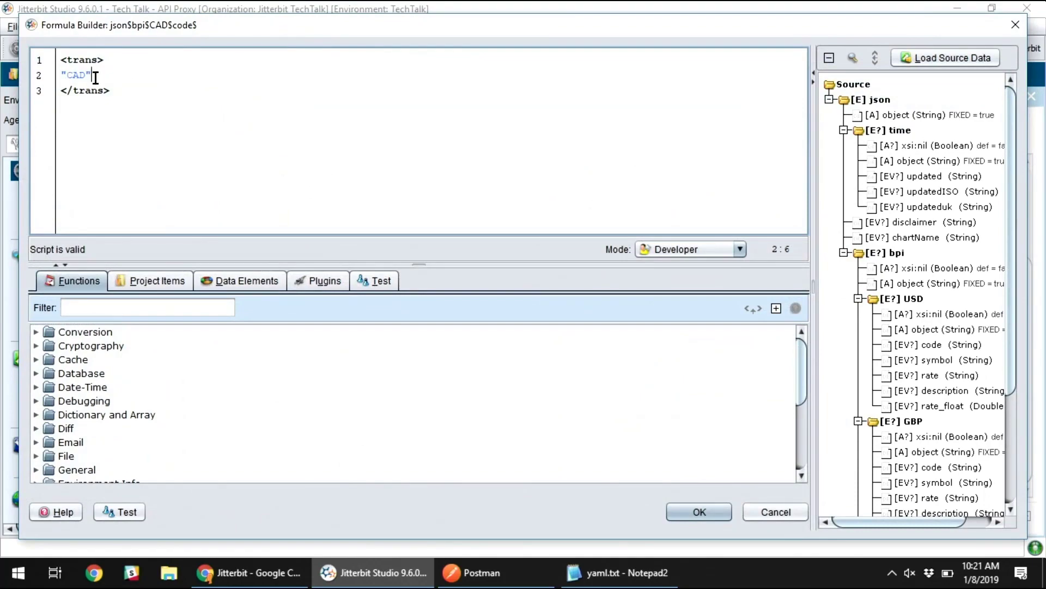
left_click(688, 511)
left_click(836, 433)
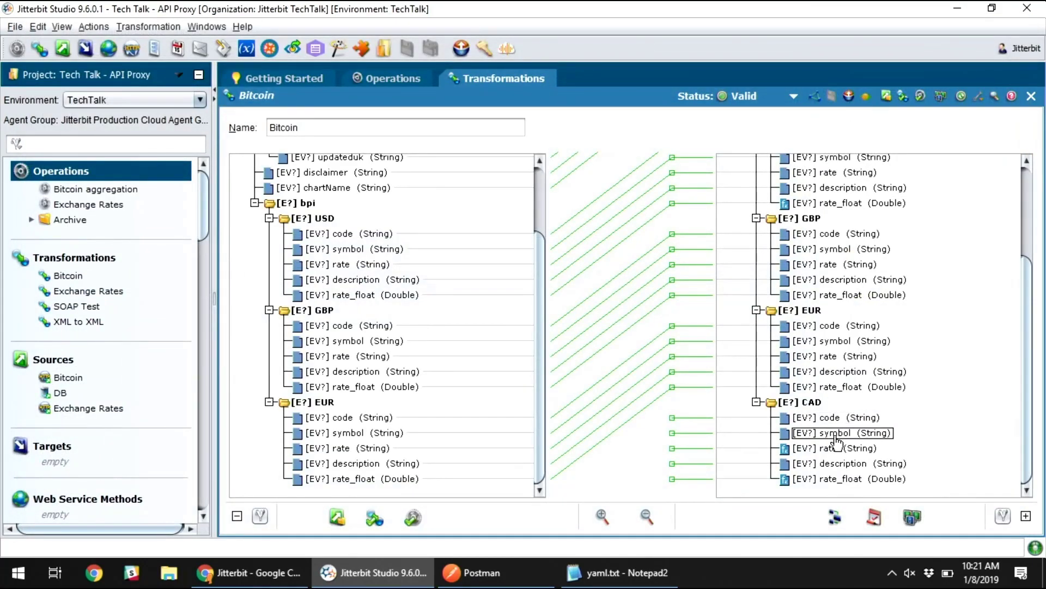
double_click(826, 480)
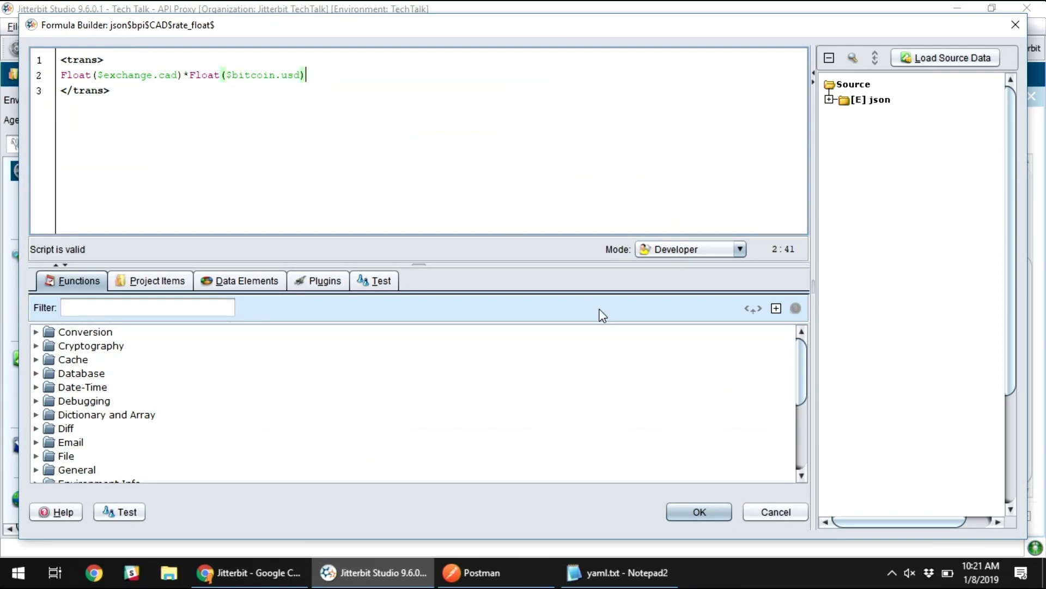
left_click(779, 514)
- Inspect the formula behind the target USD group's rate_float field, and close the Bitcoin transformation
scroll(844, 267, "up", 1)
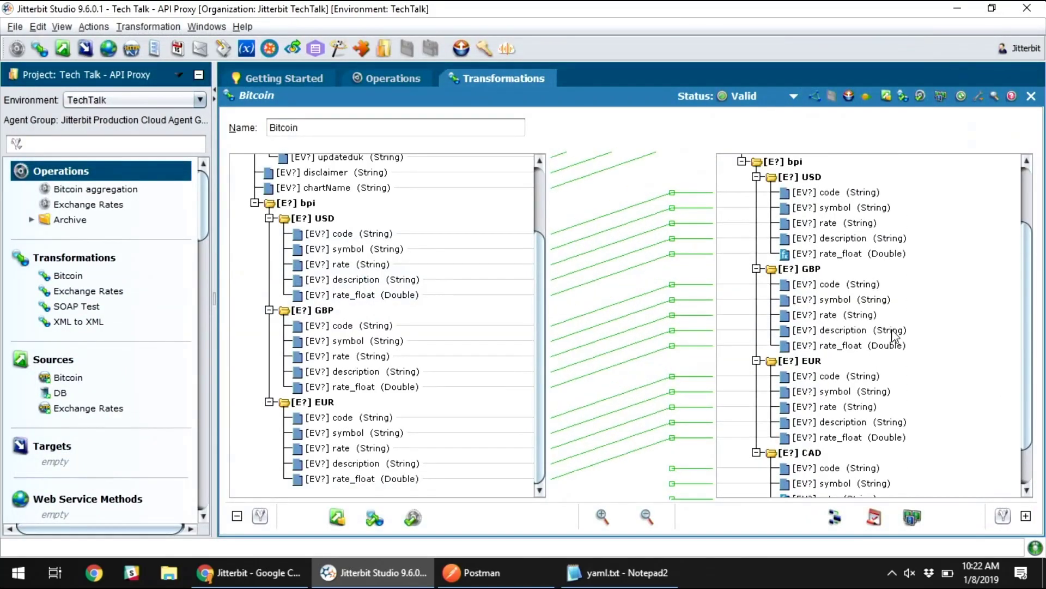
left_click(841, 254)
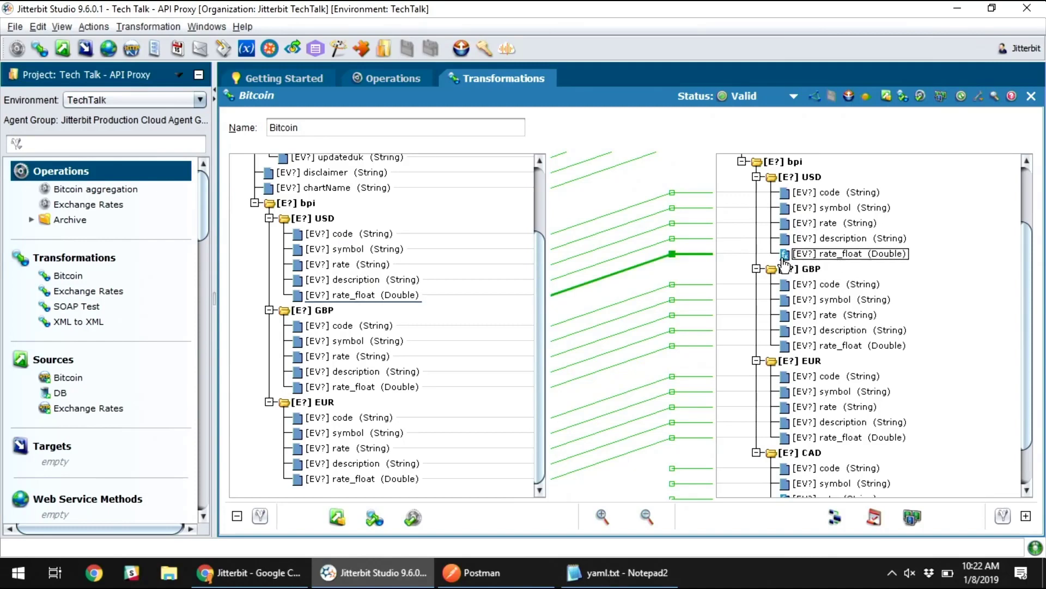
left_click(799, 180)
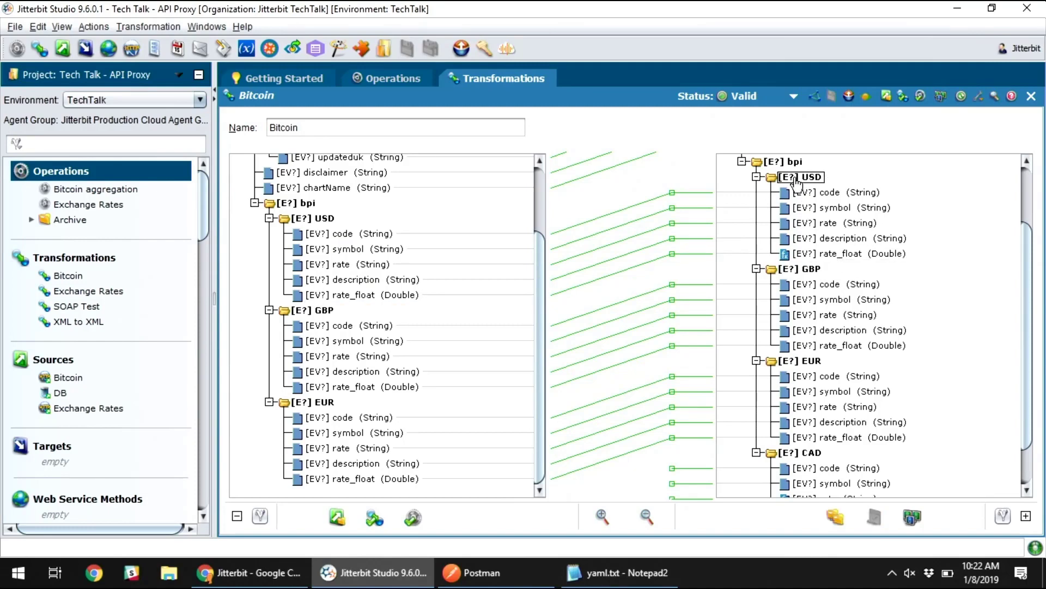
left_click(825, 255)
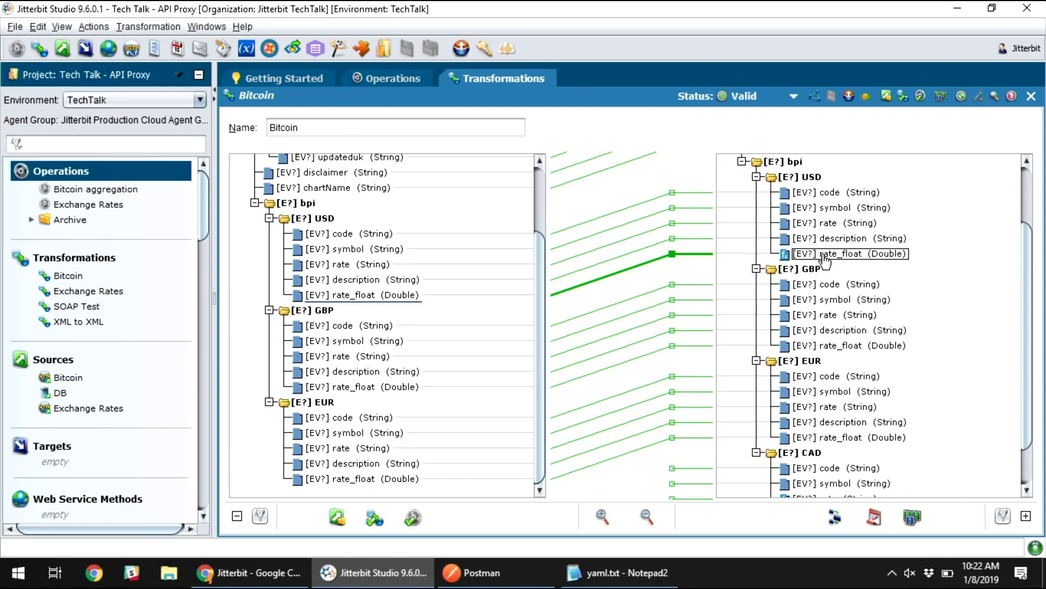
double_click(825, 256)
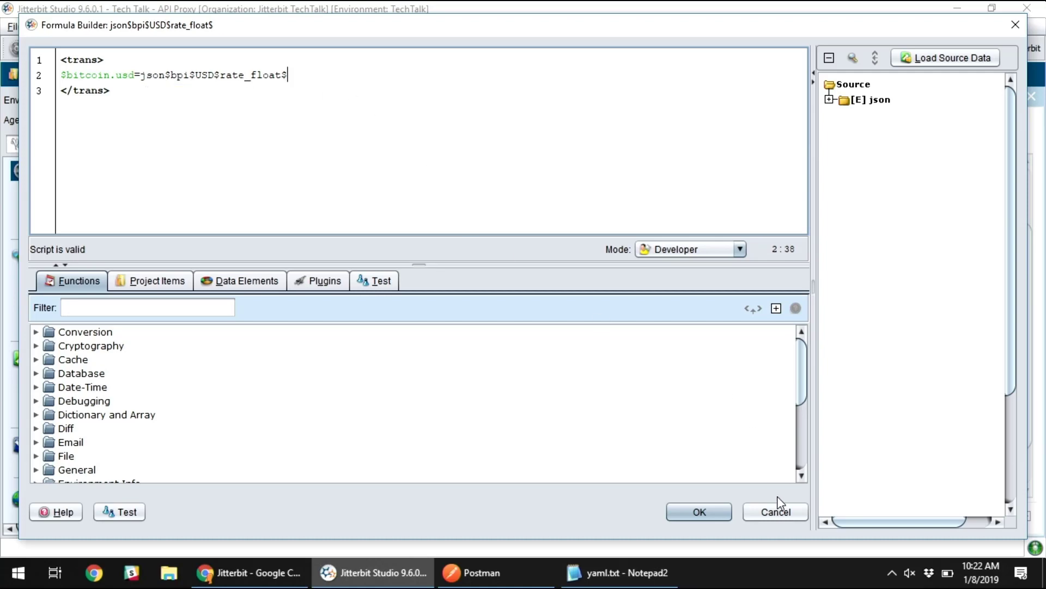
left_click(777, 512)
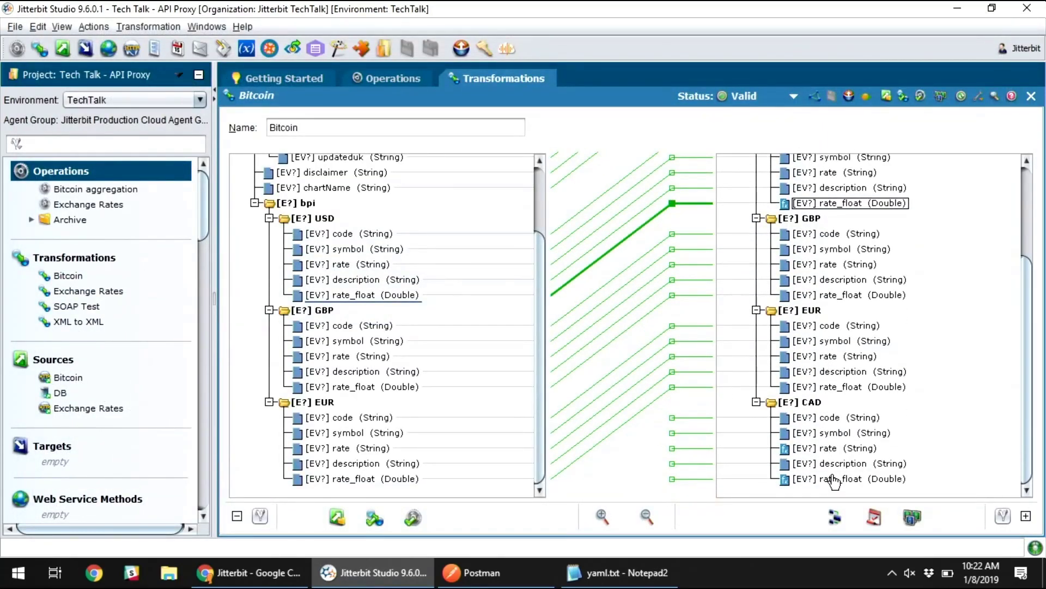
left_click(833, 479)
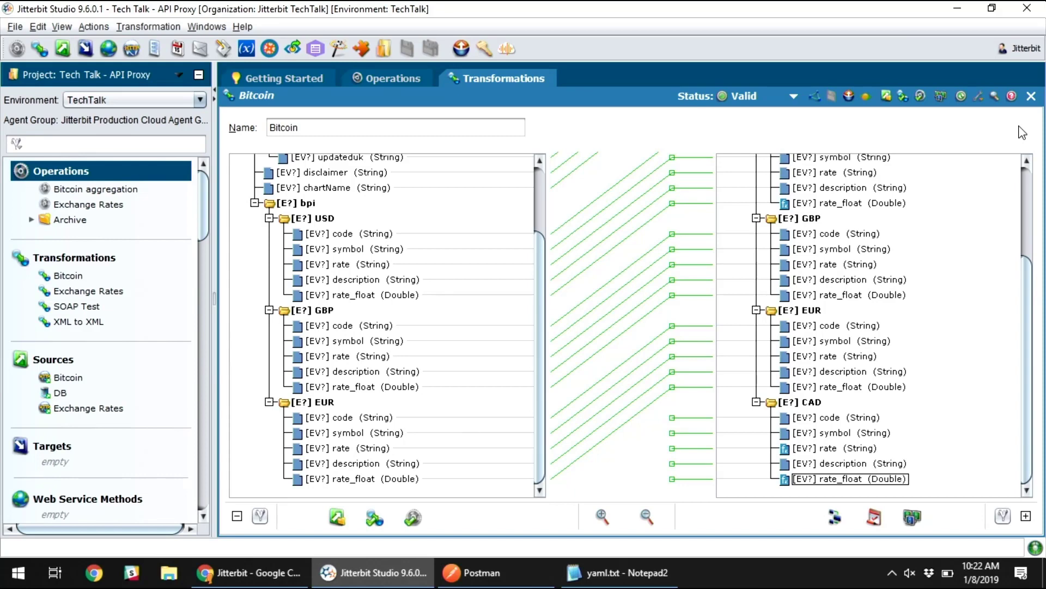
left_click(1031, 96)
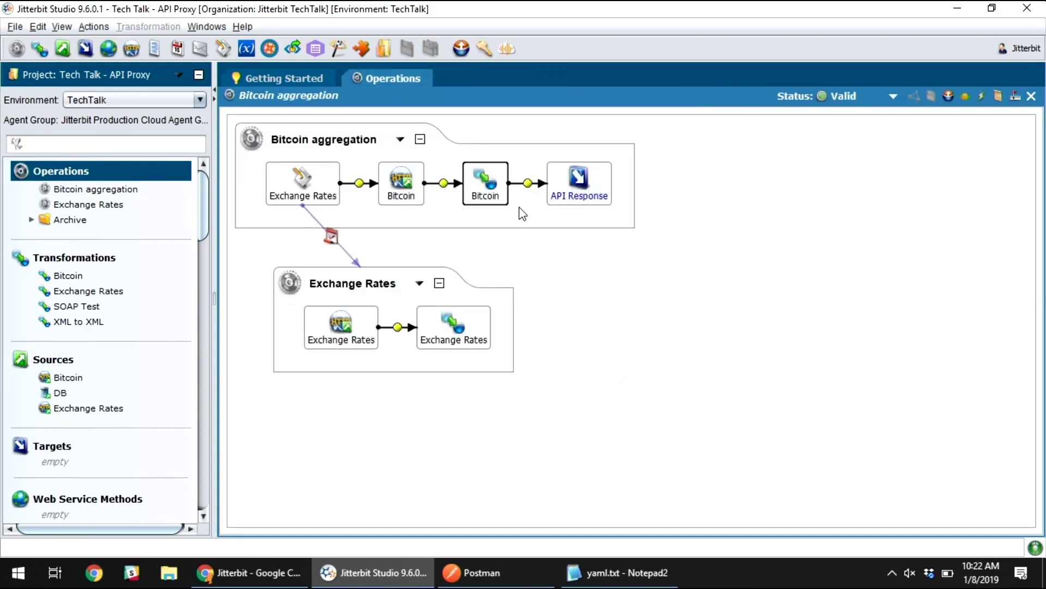
- Inspect the connection parameters of the HTTP source in the Exchange Rates operation, and close the source
left_click(390, 292)
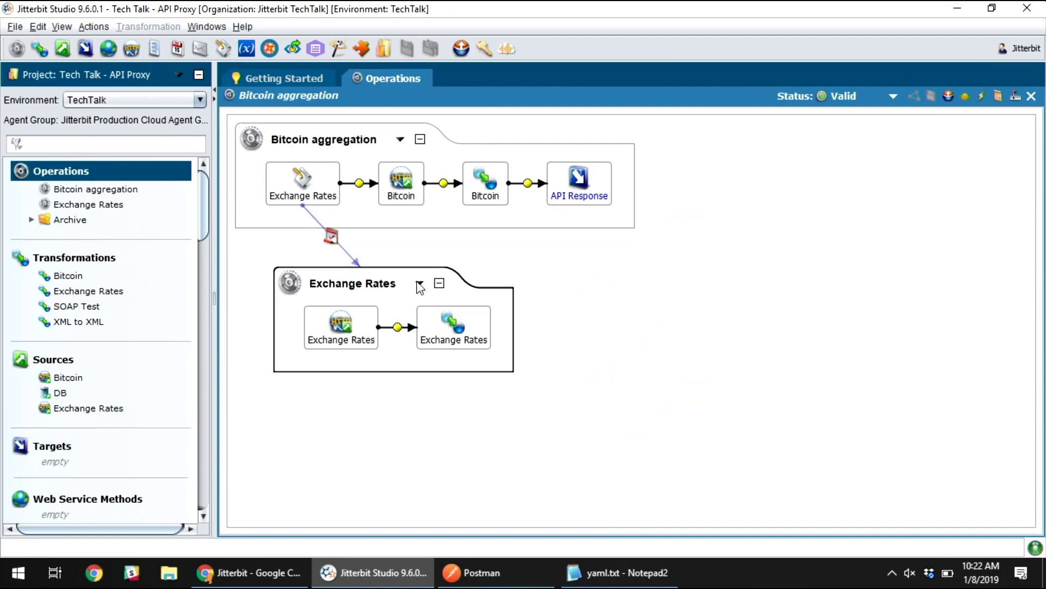
left_click(338, 334)
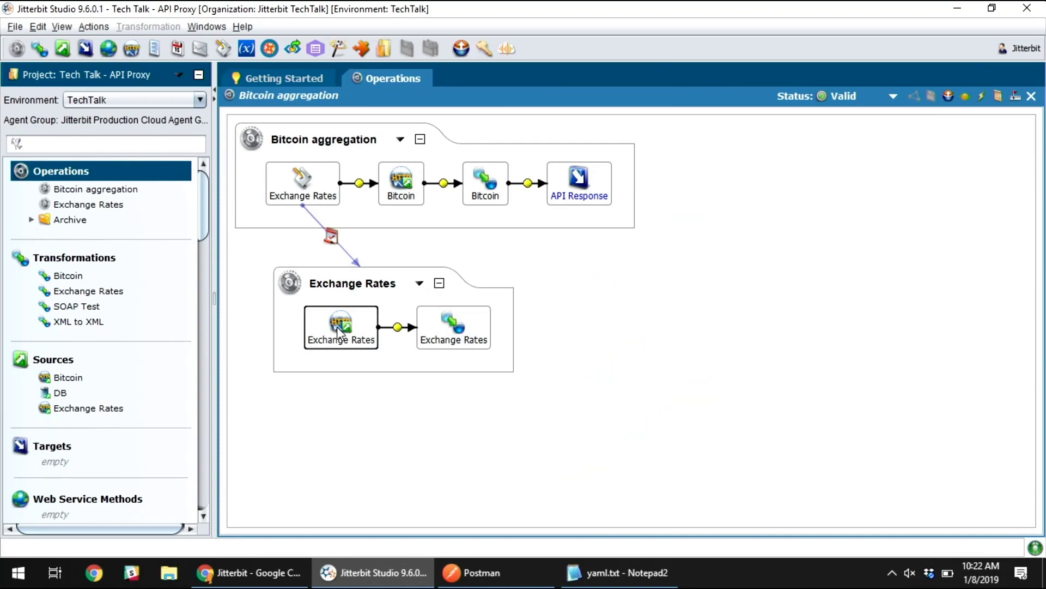
double_click(337, 325)
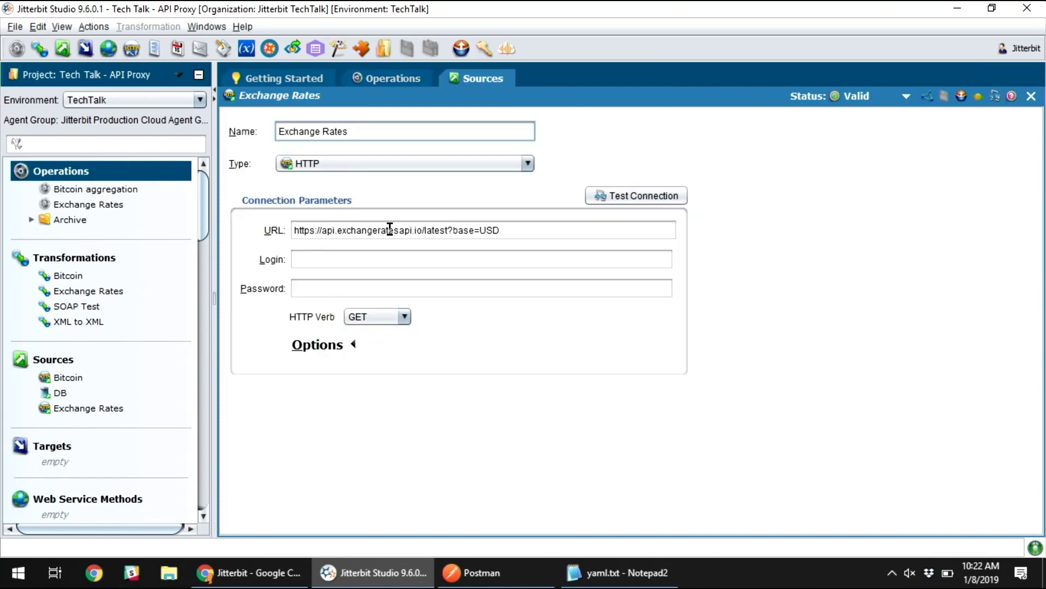
left_click(541, 231)
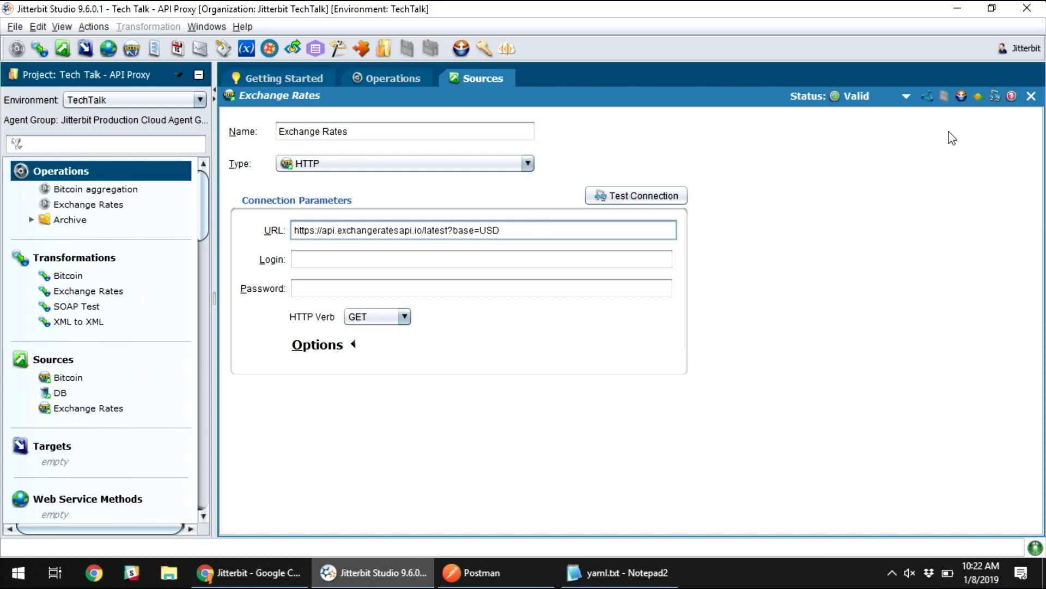
left_click(1031, 96)
- Open the Exchange Rates transformation and expand the rates nodes of its source and target to view the mapped currencies
double_click(478, 346)
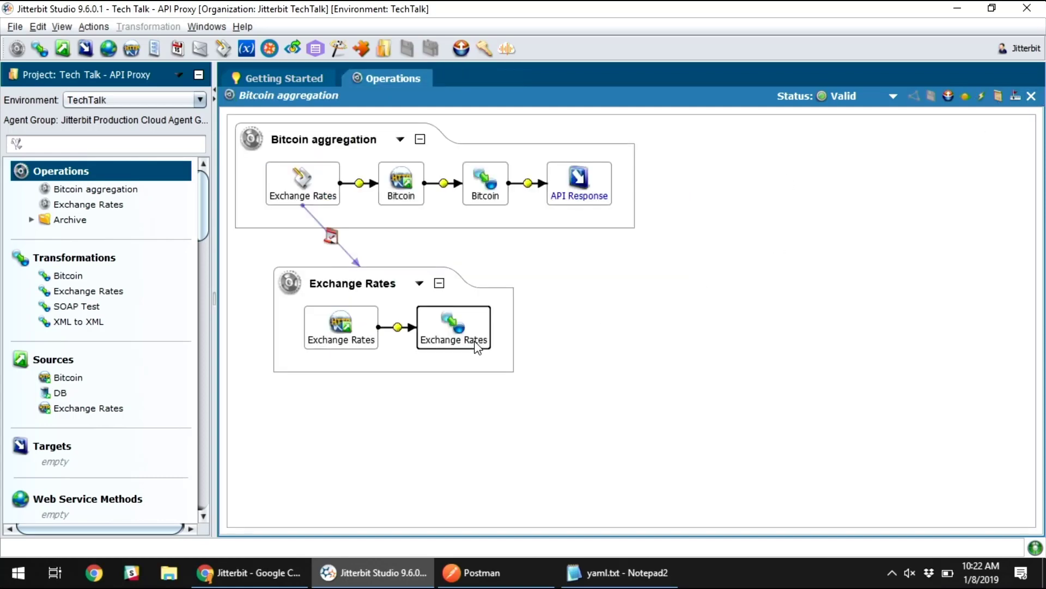
double_click(734, 180)
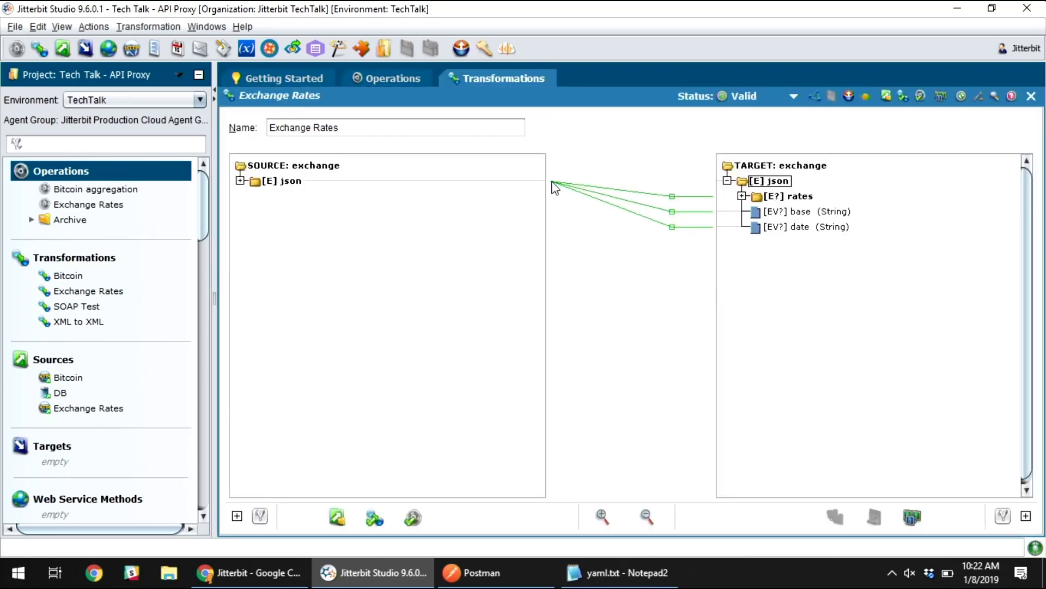
left_click(240, 181)
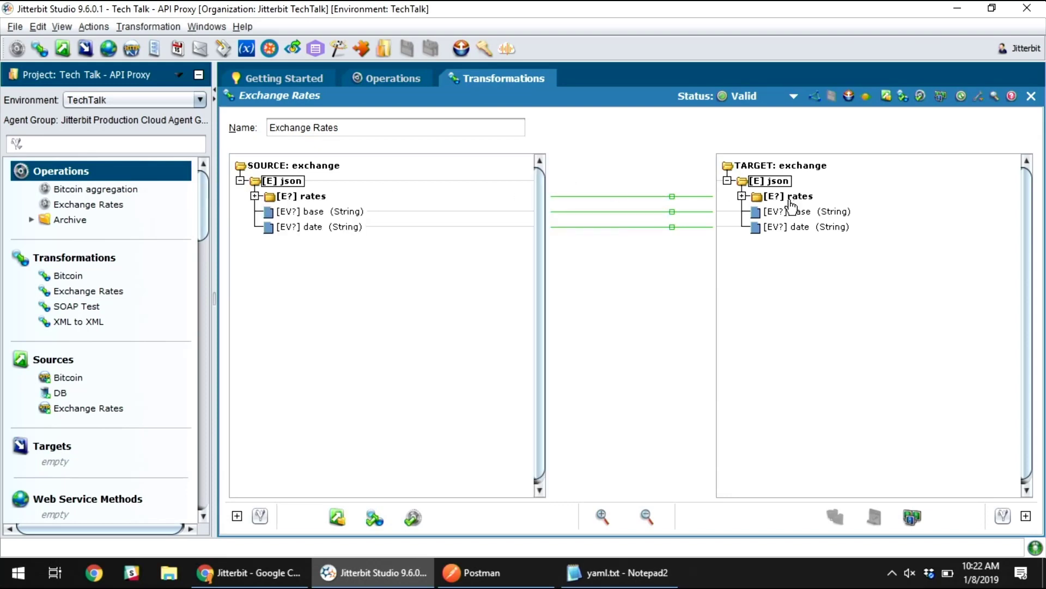
left_click(749, 200)
left_click(742, 196)
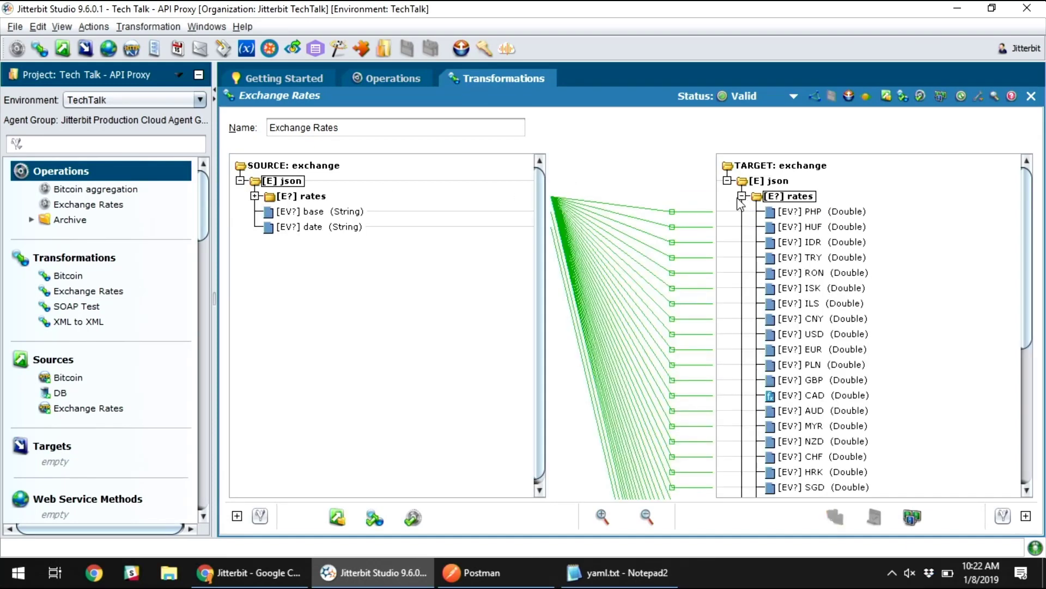
left_click(254, 196)
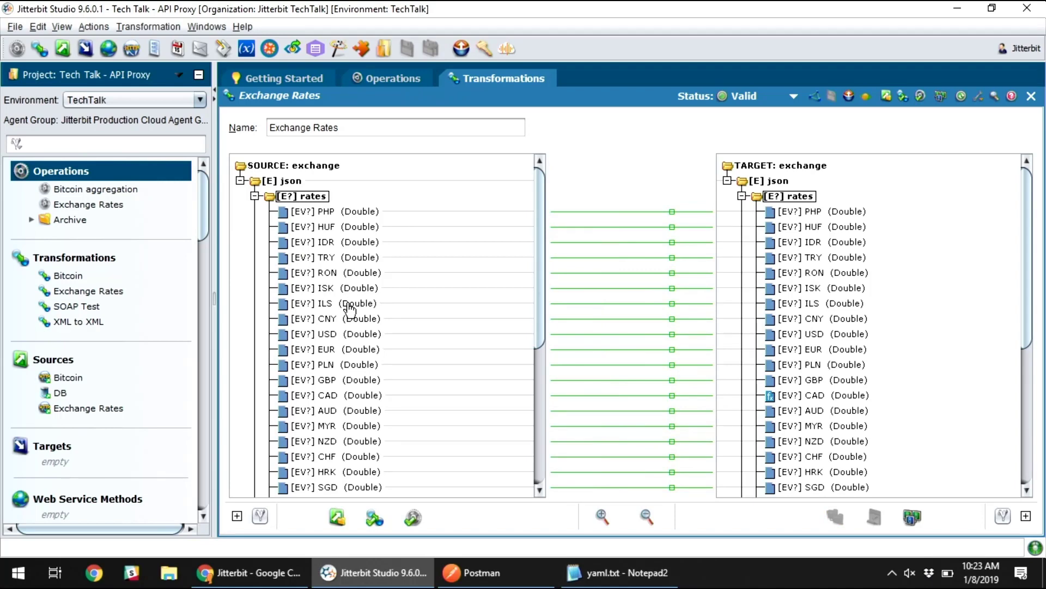
- Inspect the formula behind the target's CAD field without changing it, and close the Exchange Rates transformation
left_click(816, 396)
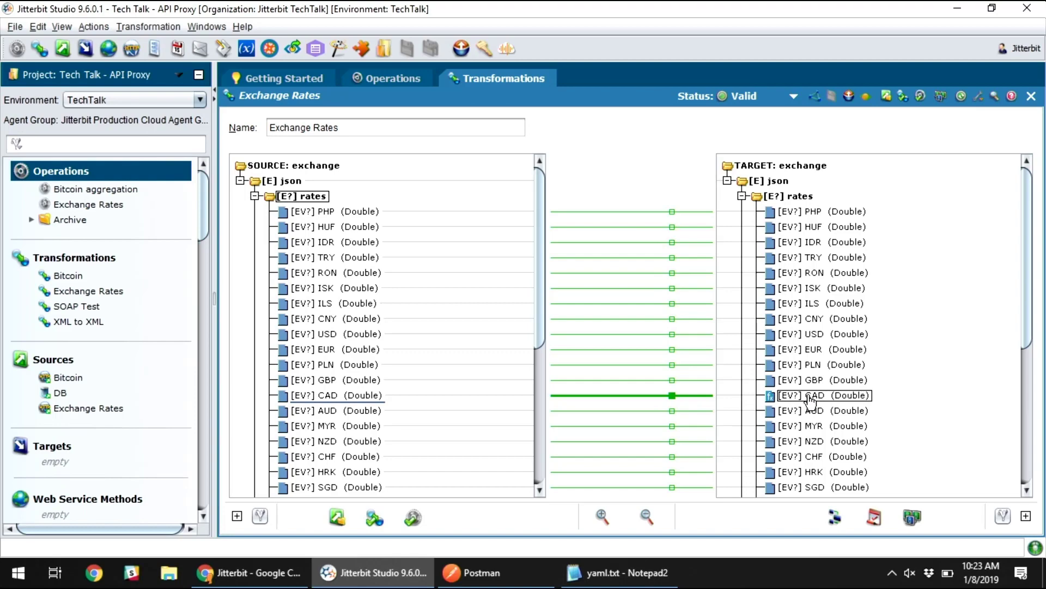
double_click(810, 401)
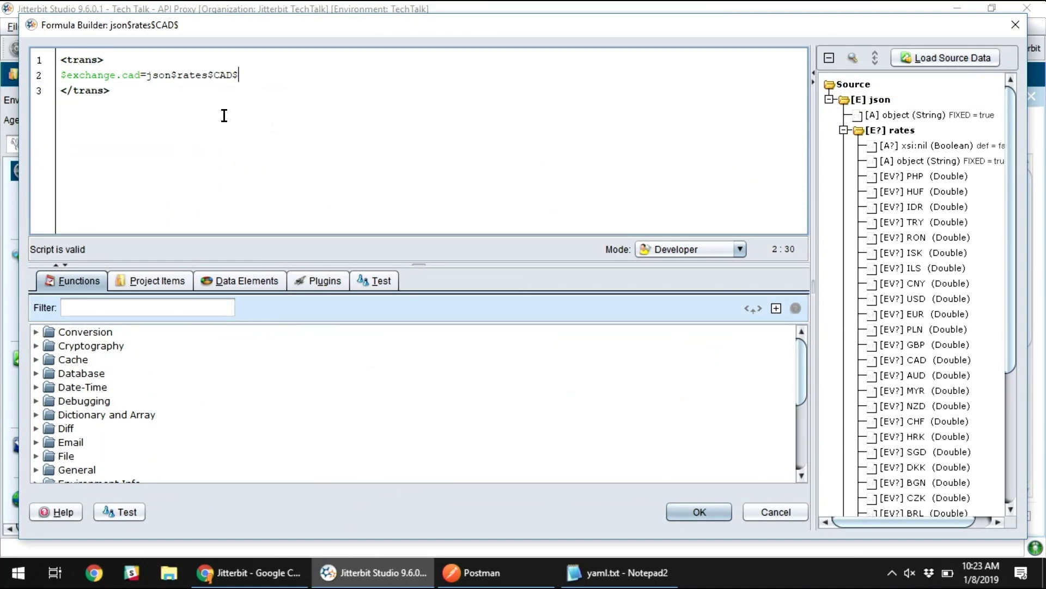
left_click(776, 511)
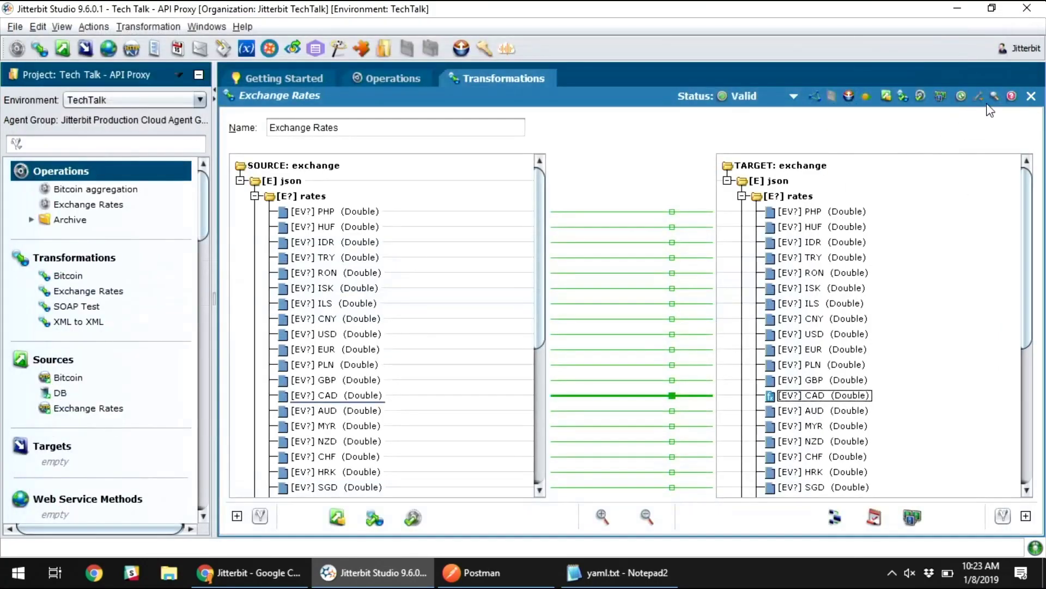
left_click(1032, 97)
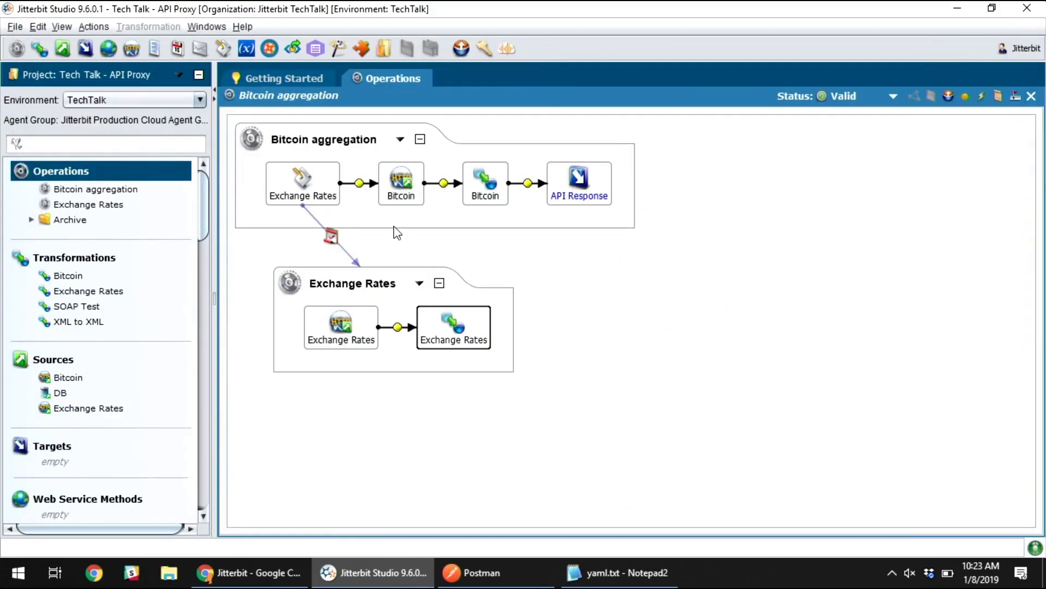
- Inspect the Exchange Rates script at the start of the Bitcoin aggregation operation, and close it
left_click(392, 223)
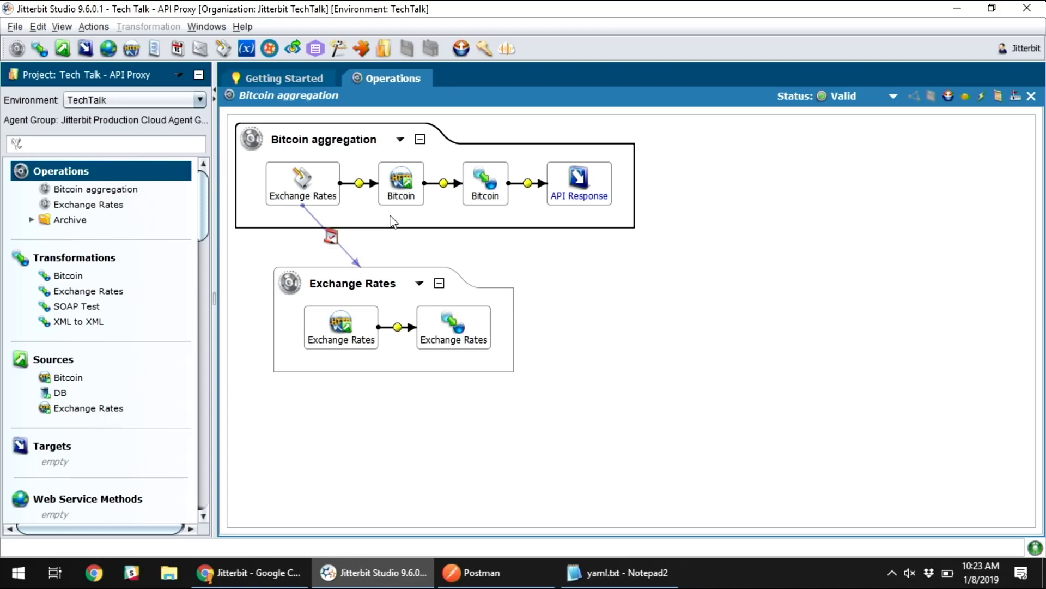
left_click(320, 200)
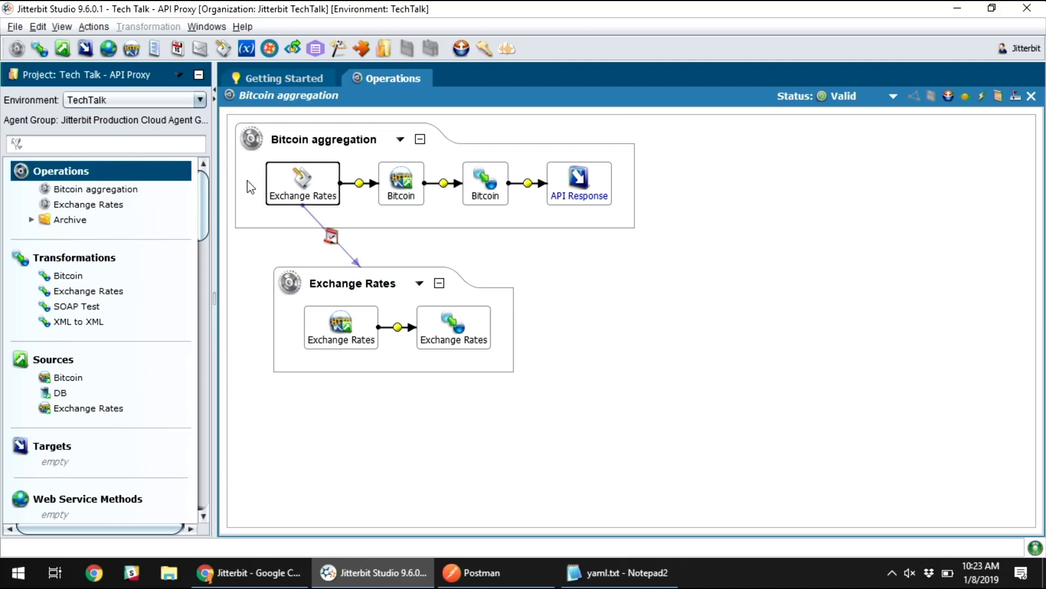
double_click(285, 181)
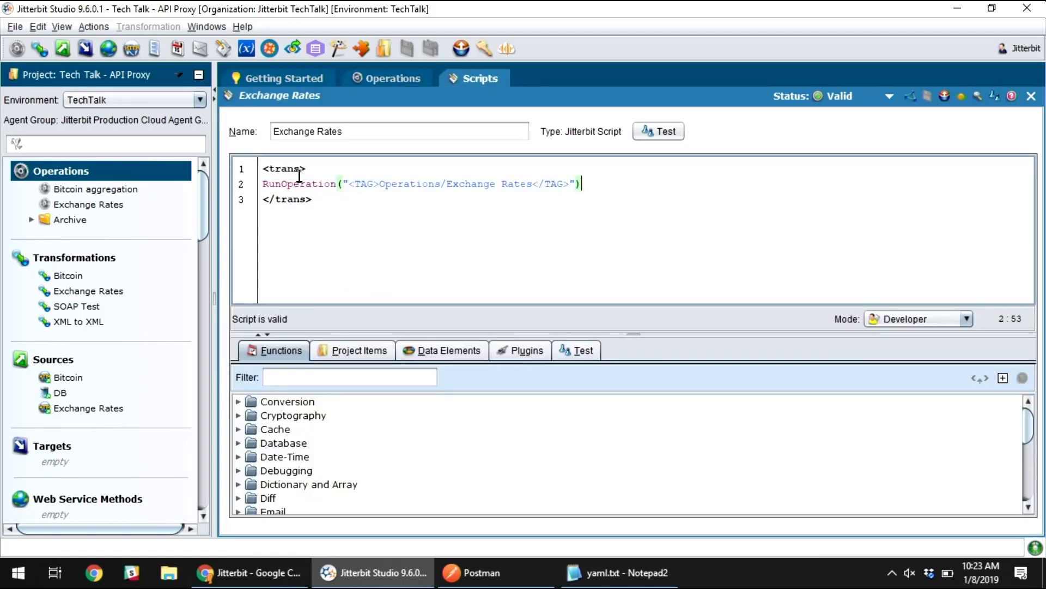
left_click(1032, 96)
- Deploy the Bitcoin aggregation operation
left_click(507, 291)
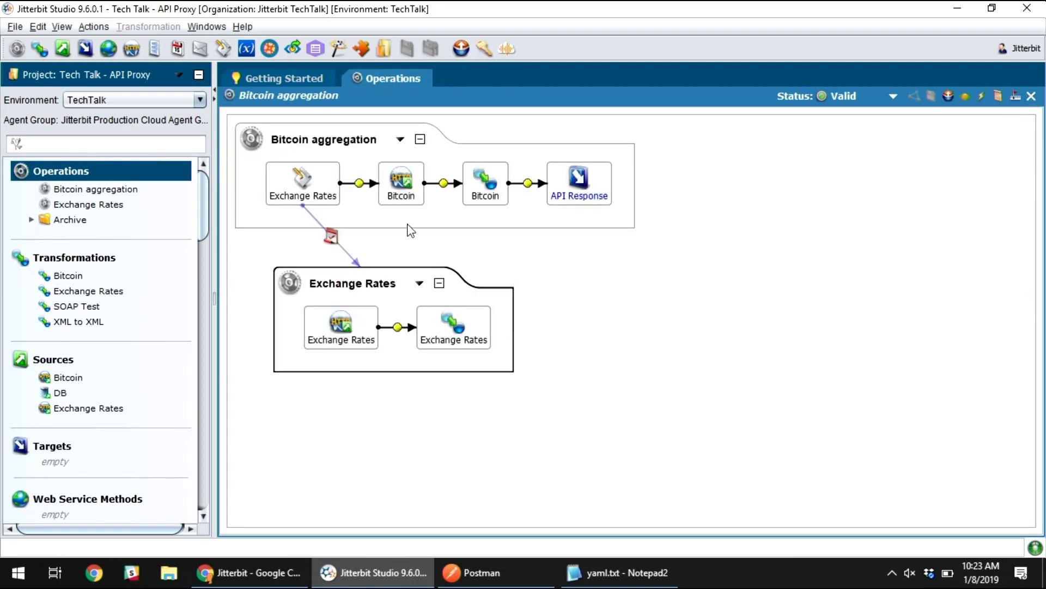
left_click(480, 184)
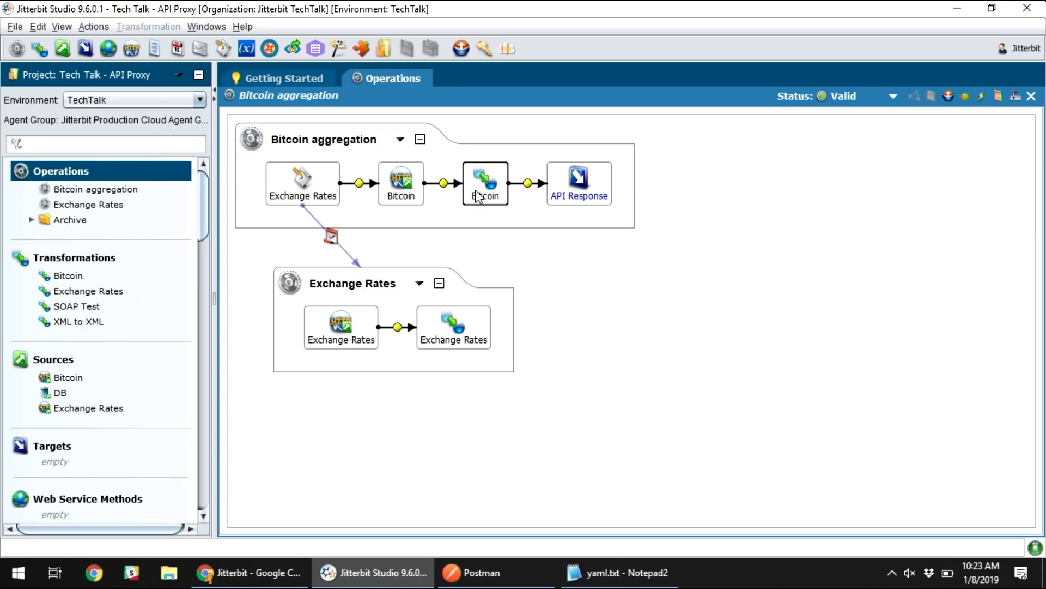
left_click(949, 97)
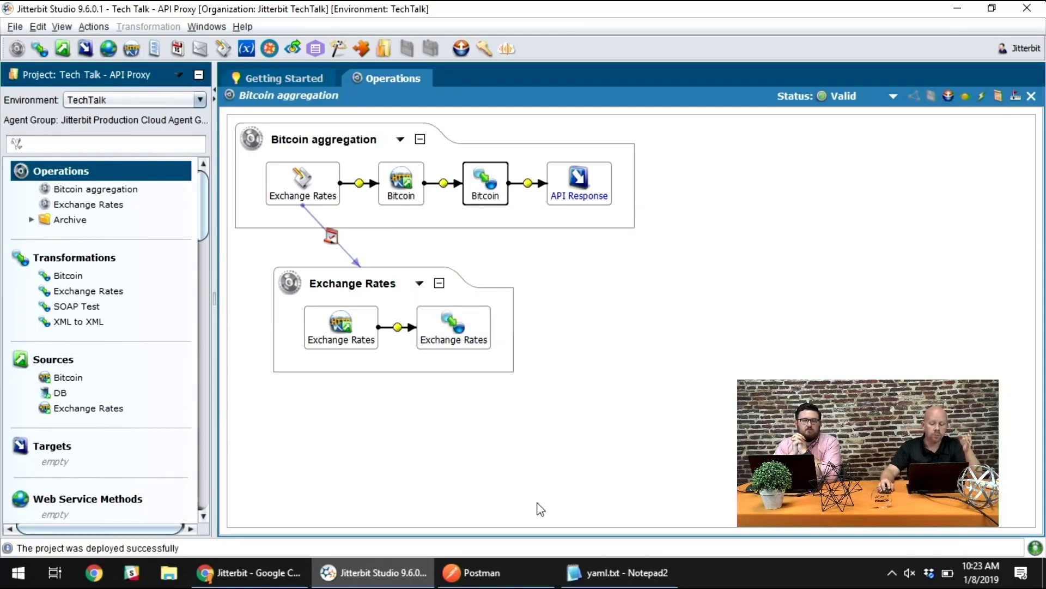
- Switch to Chrome, open Jitterbit API Manager and start publishing a new API
left_click(278, 574)
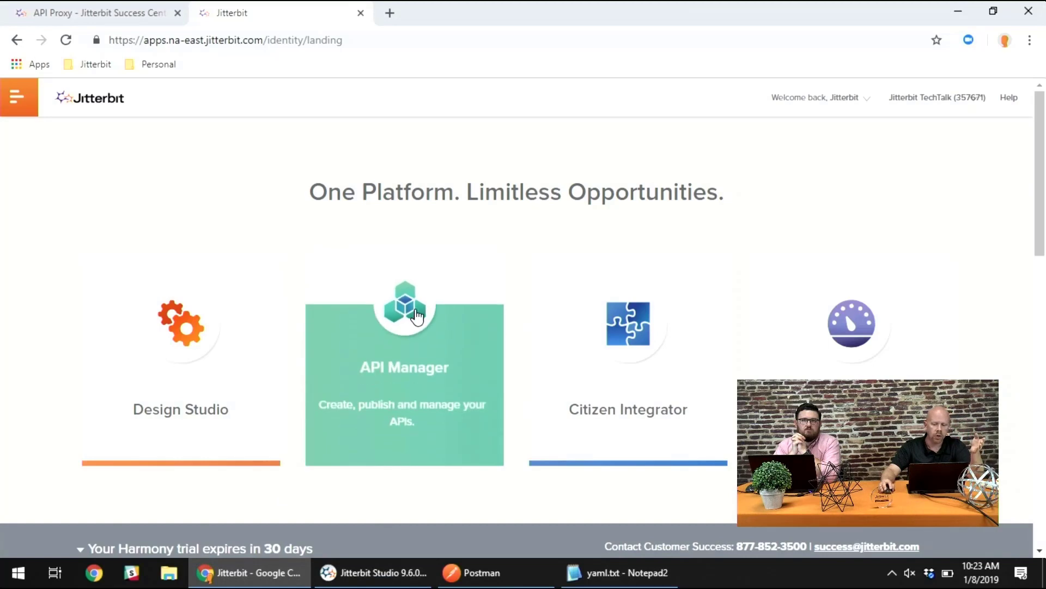
left_click(434, 318)
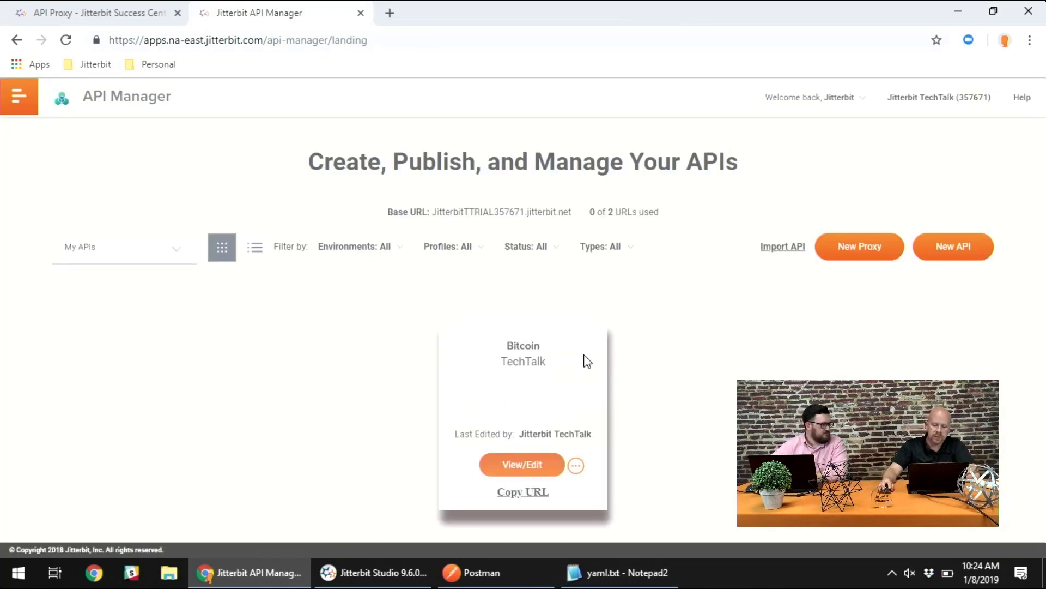
left_click(953, 248)
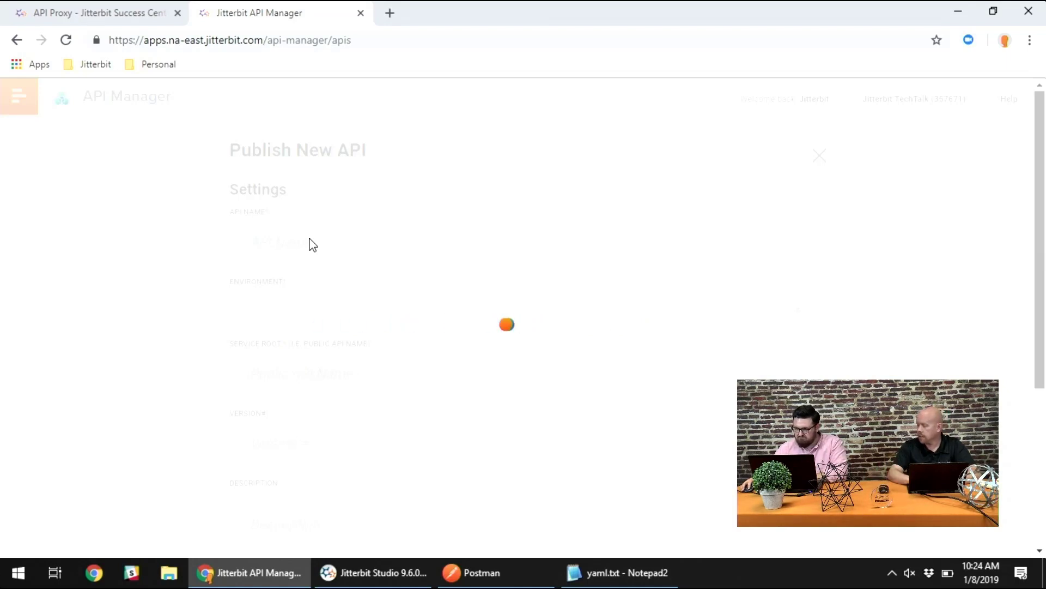
- Name the new API BitcoinCAD and assign it to the TechTalk environment
left_click(352, 238)
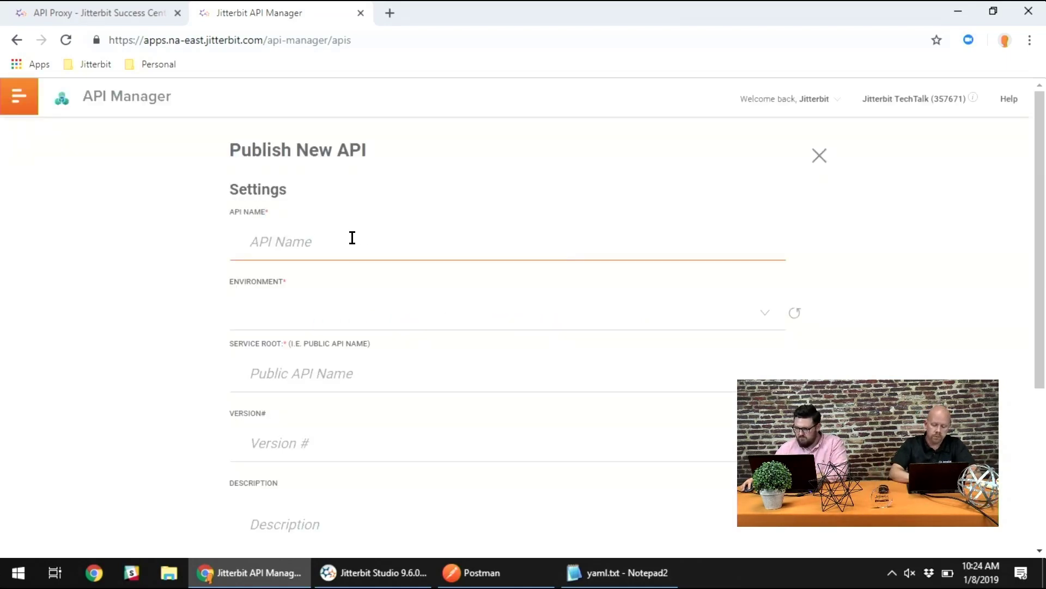
type("Bitcoin")
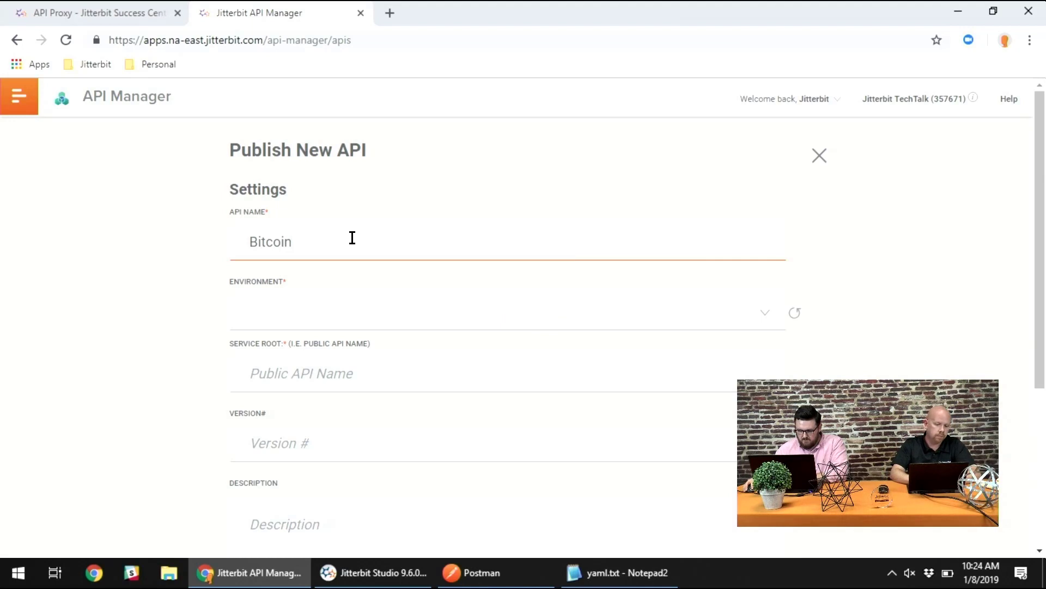
type("CAD")
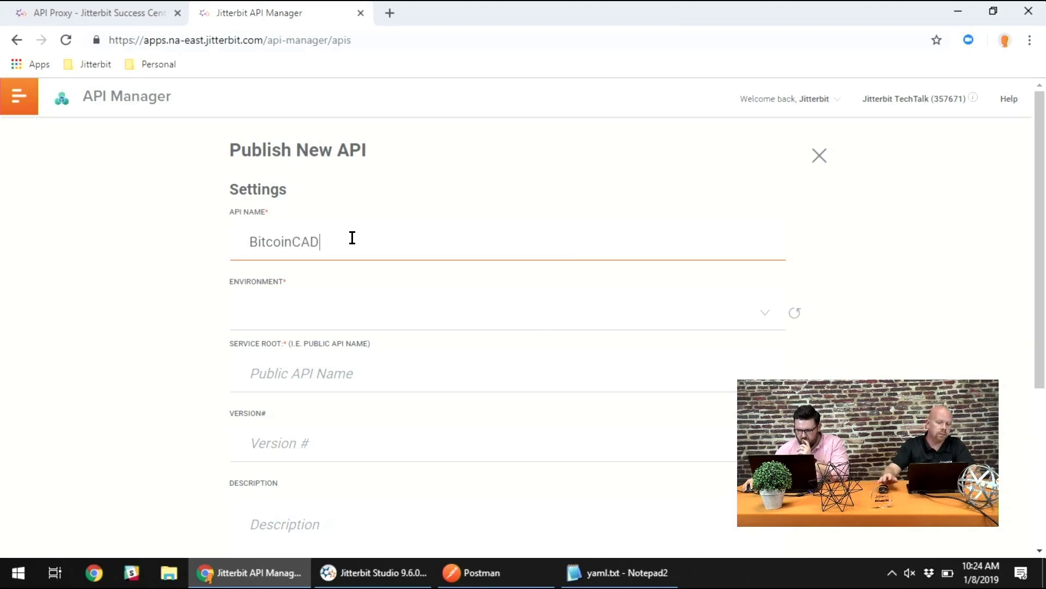
left_click(360, 308)
left_click(321, 357)
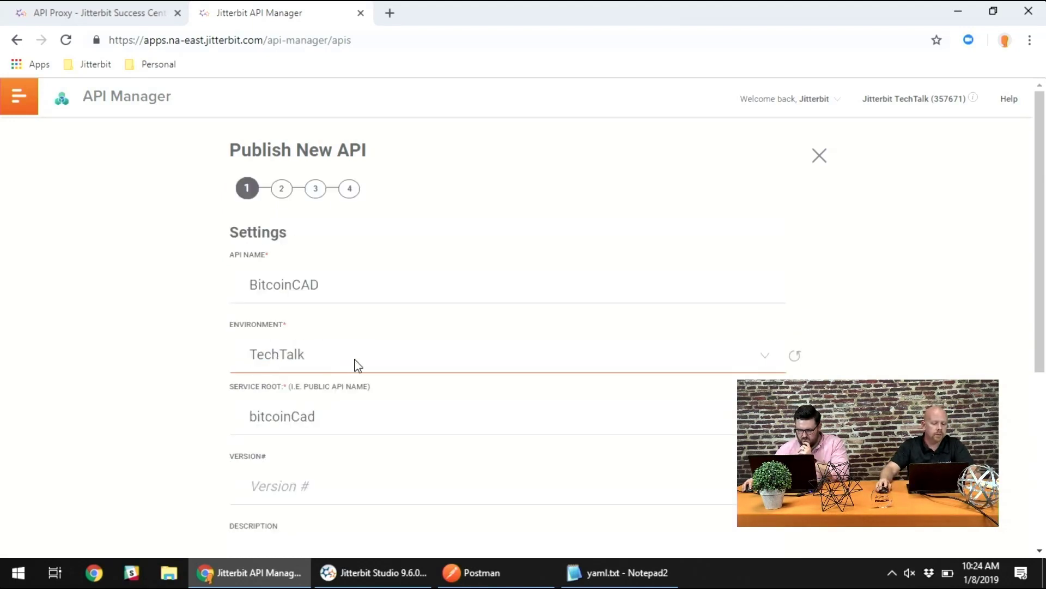
- Set the API's version to v1, leave the description empty and enable CORS
scroll(158, 350, "down", 3)
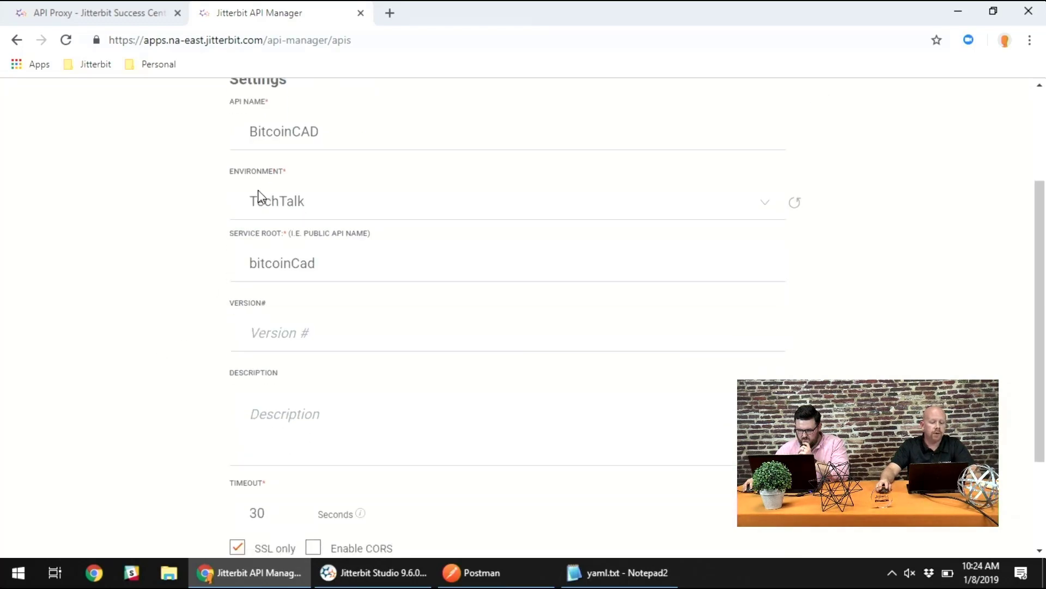
left_click(323, 331)
type("v1")
left_click(243, 452)
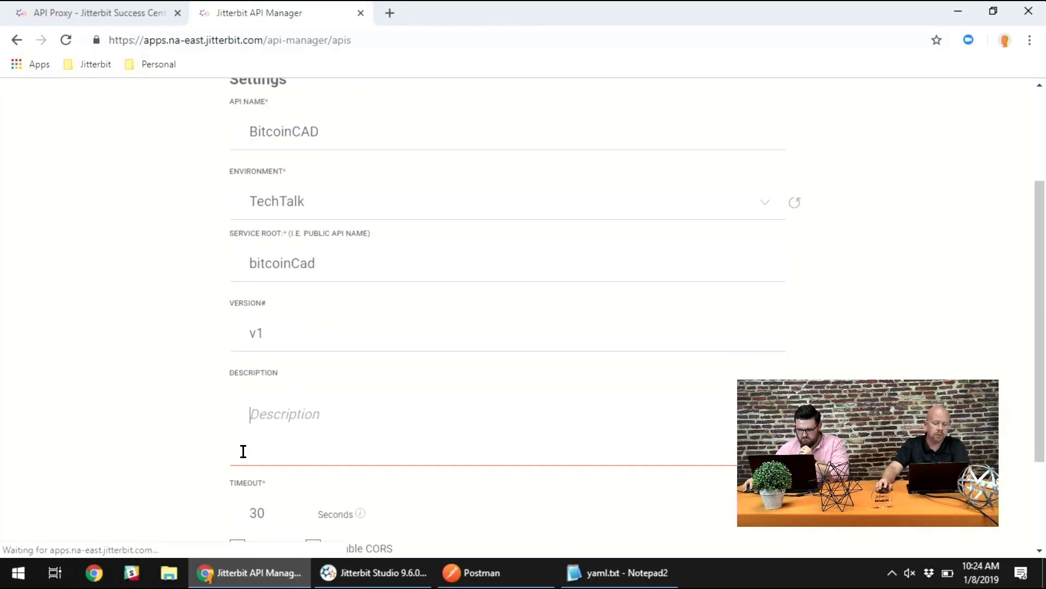
scroll(243, 452, "down", 3)
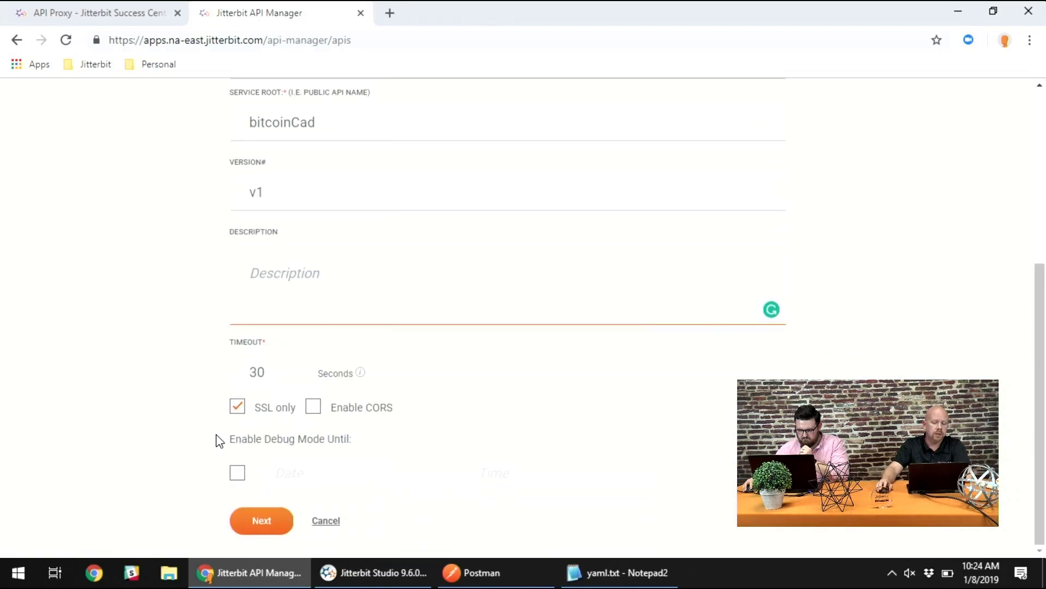
left_click(319, 410)
left_click(492, 390)
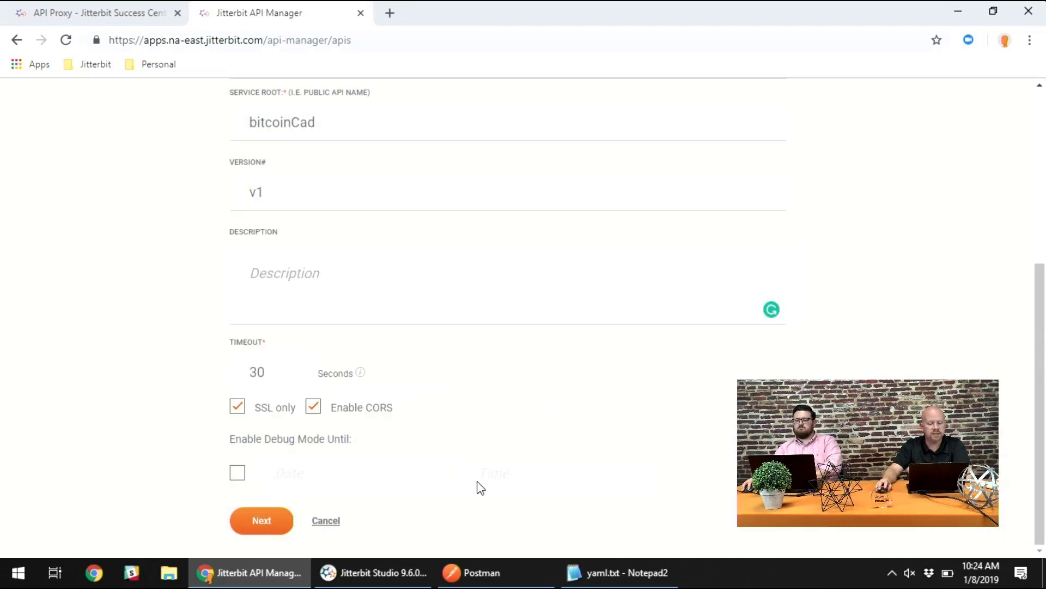
- Enable debug mode for the API, accept the debug notice and proceed to the operation assignment
left_click(237, 472)
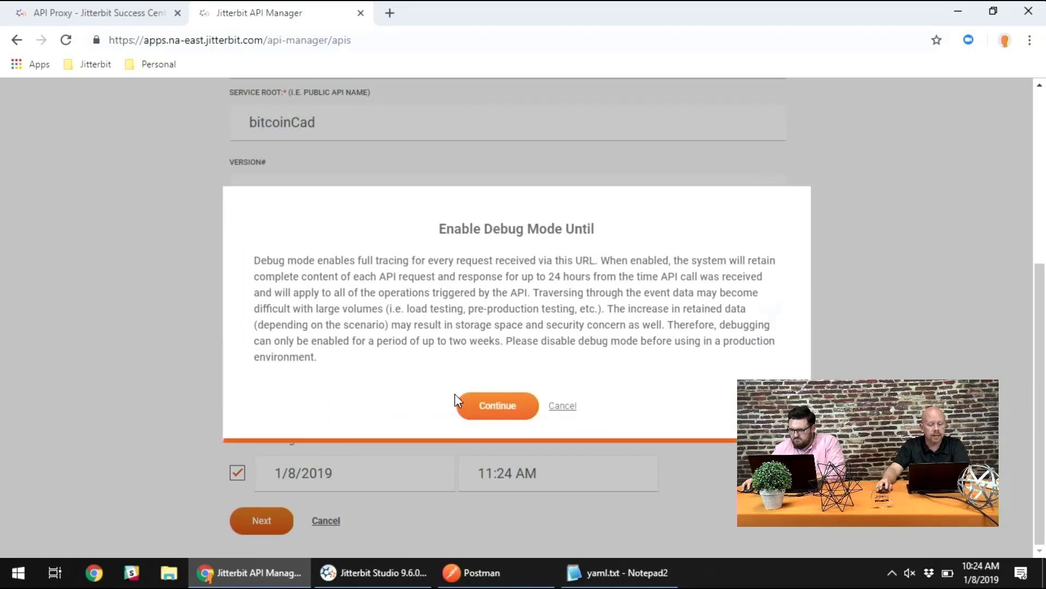
left_click(470, 404)
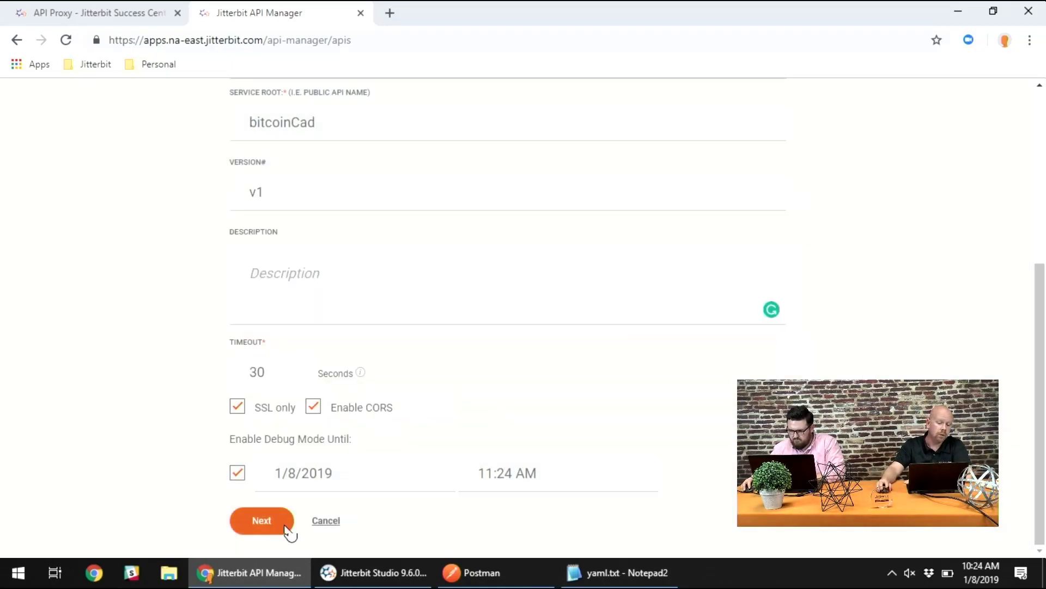
left_click(262, 520)
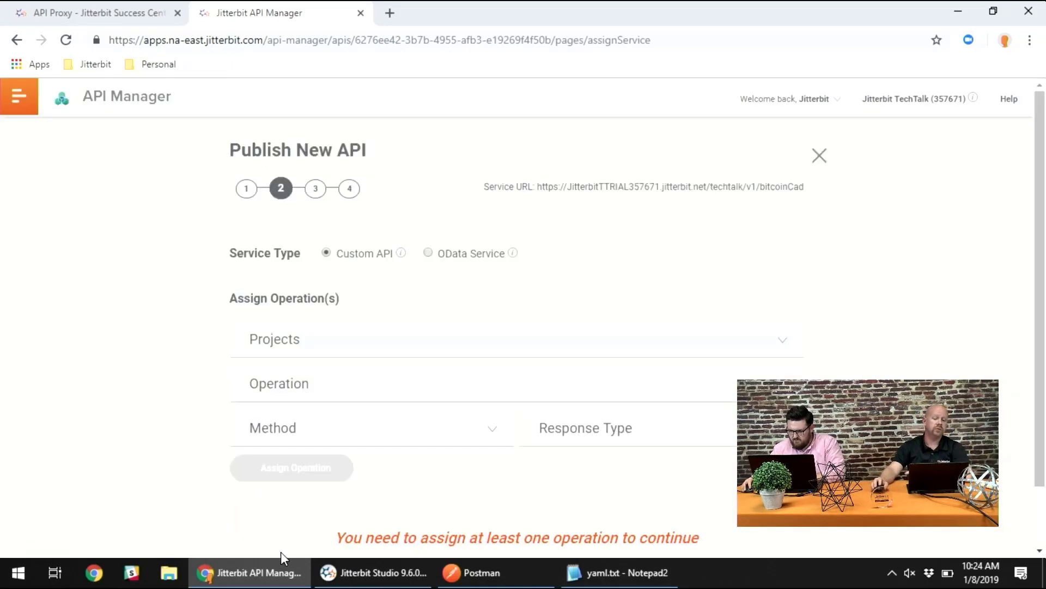
- Assign the Bitcoin aggregation operation from the Tech Talk - API Proxy project, with method GET and response type Final Target
left_click(318, 342)
left_click(308, 369)
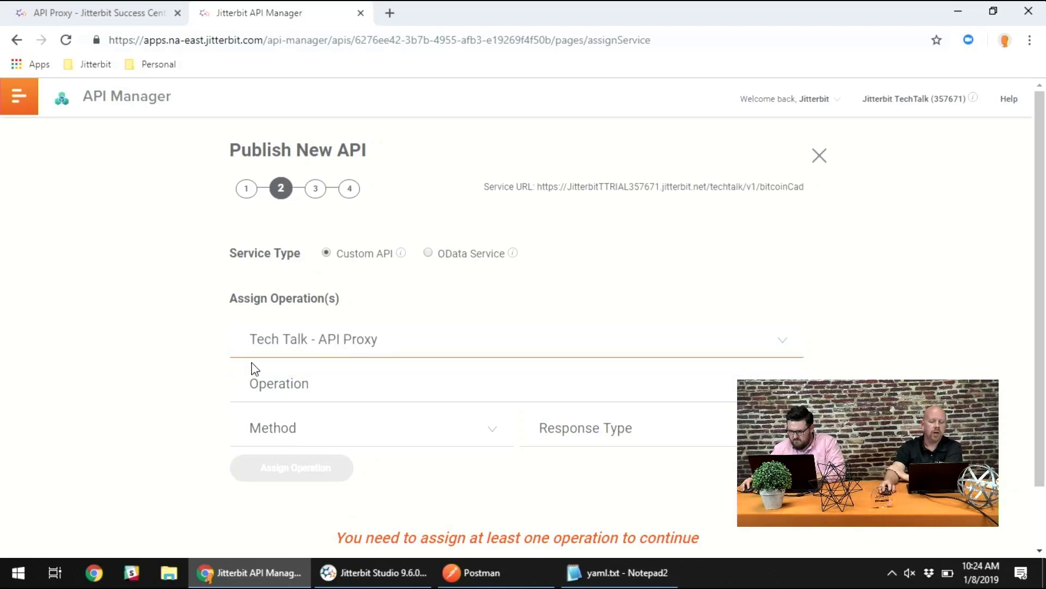
left_click(311, 388)
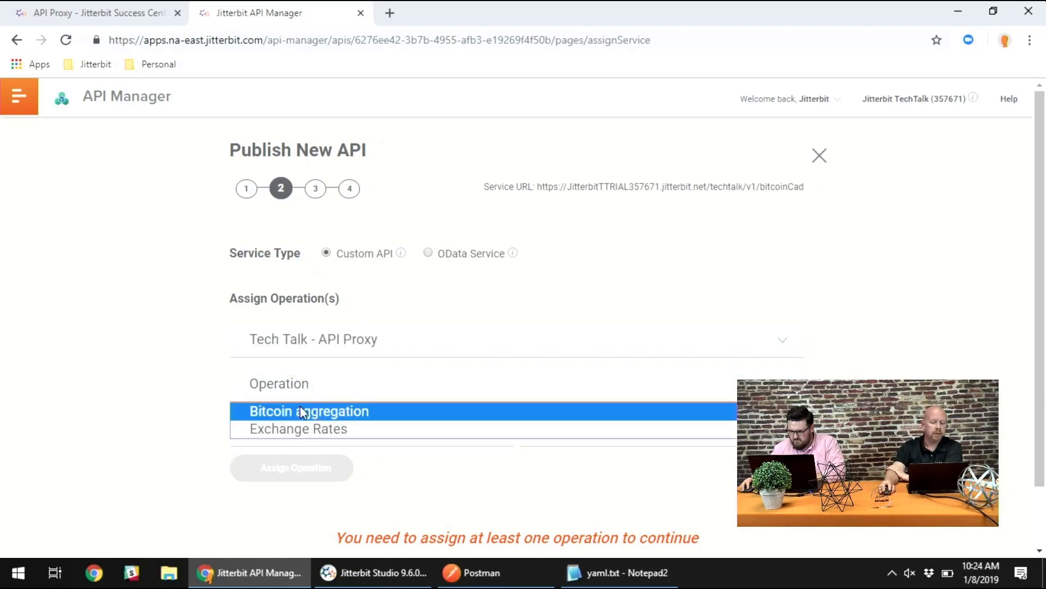
left_click(344, 419)
left_click(319, 428)
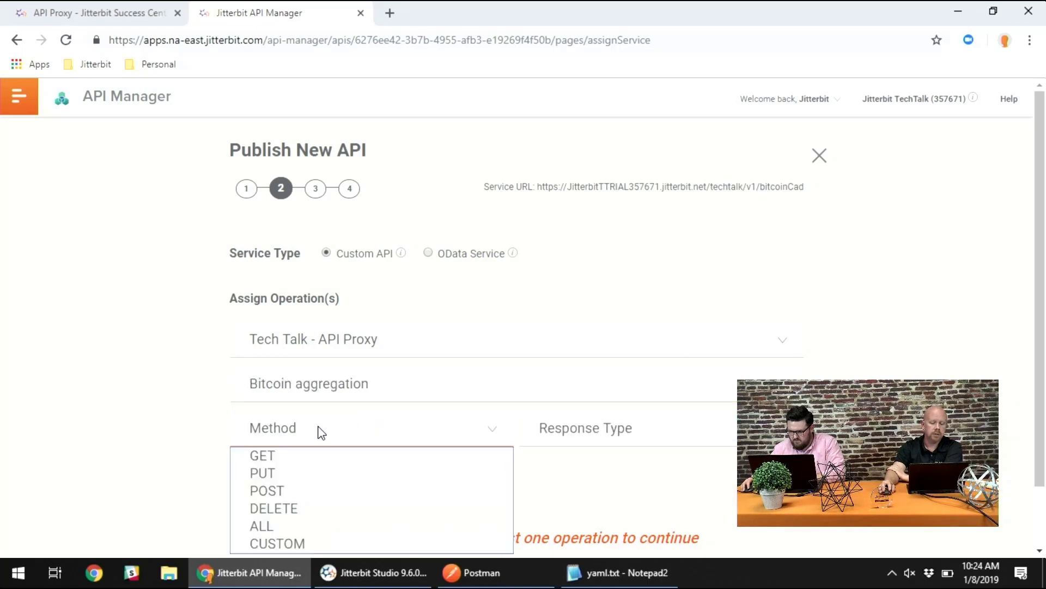
left_click(278, 456)
left_click(647, 437)
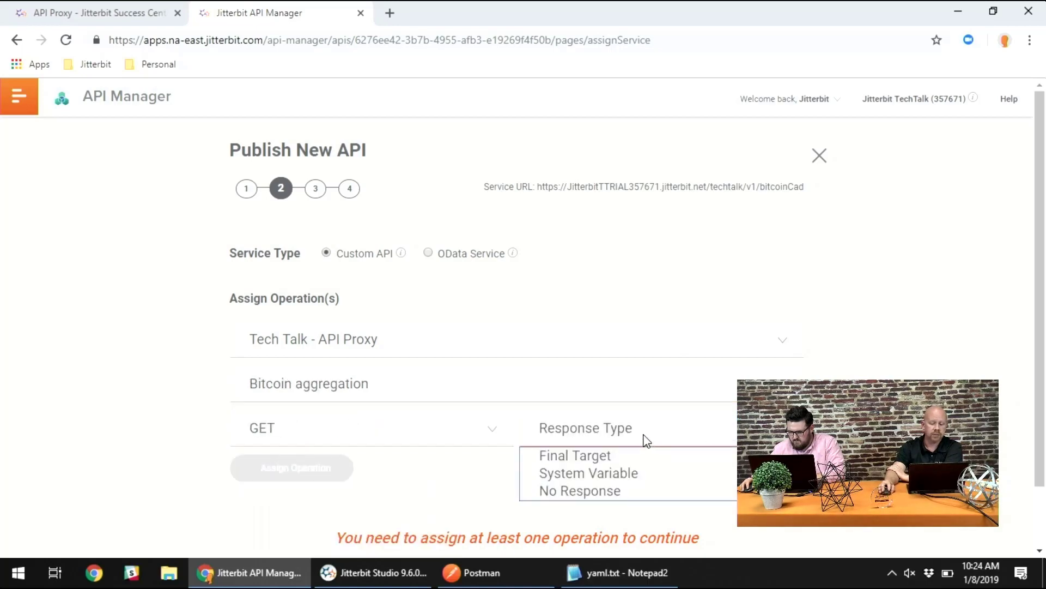
left_click(612, 458)
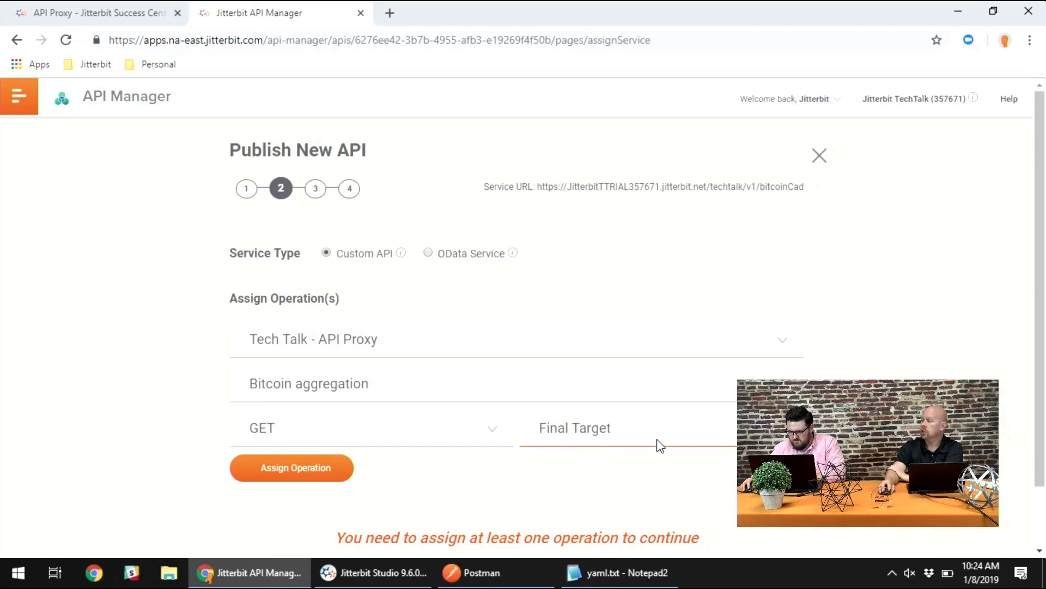
left_click(322, 473)
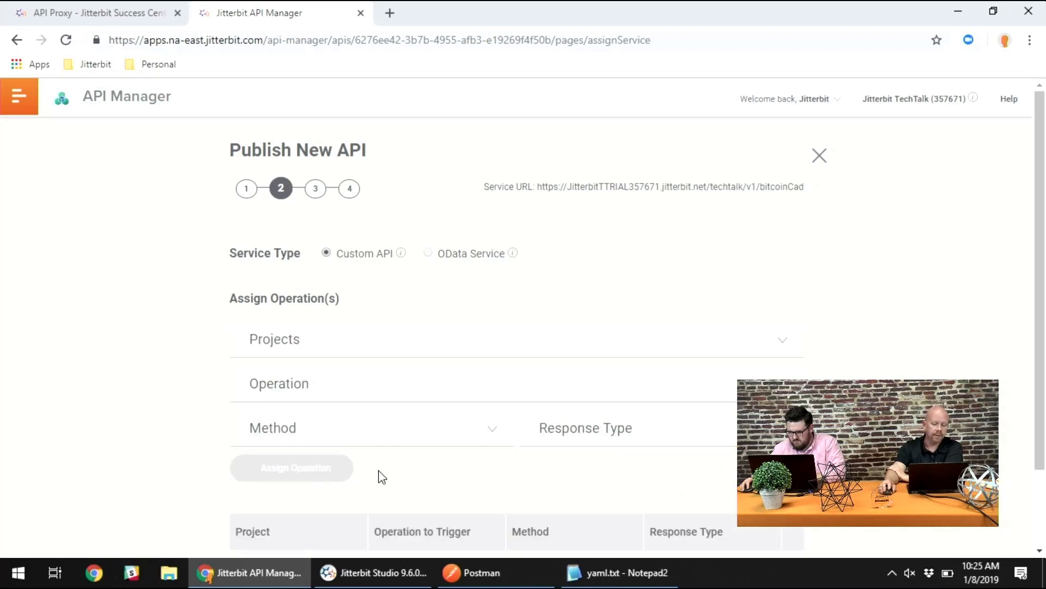
- Continue without assigning any security profile, then save and publish the BitcoinCAD API
scroll(516, 317, "down", 2)
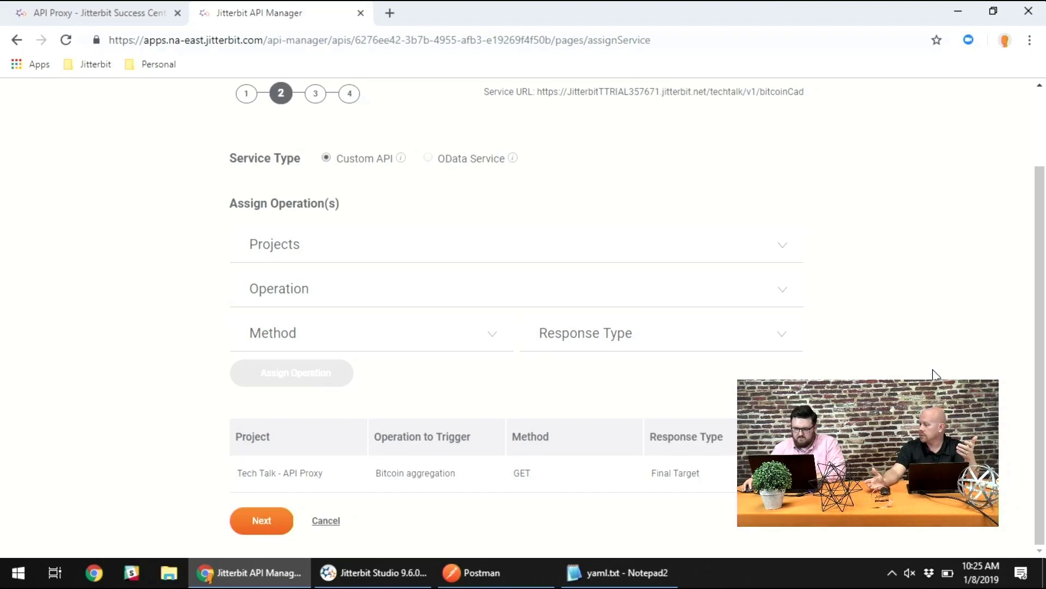
left_click(257, 524)
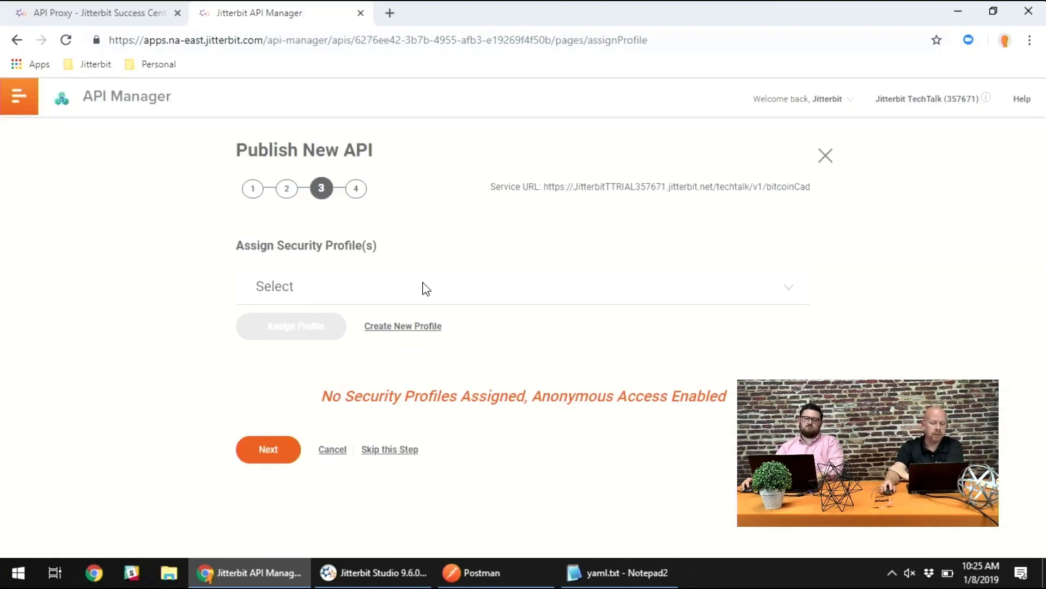
left_click(281, 458)
scroll(226, 419, "down", 4)
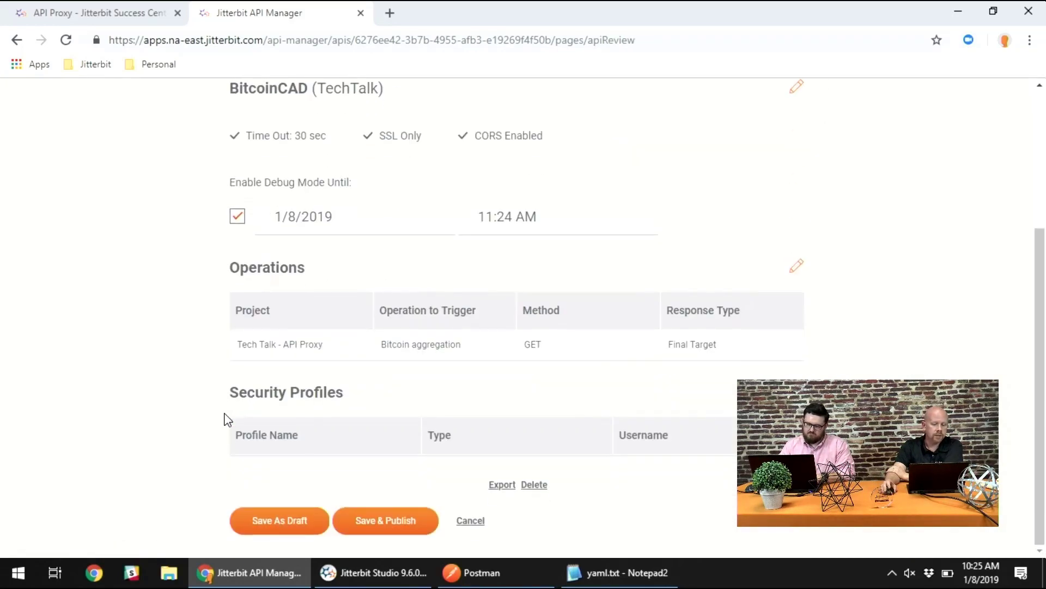
left_click(389, 523)
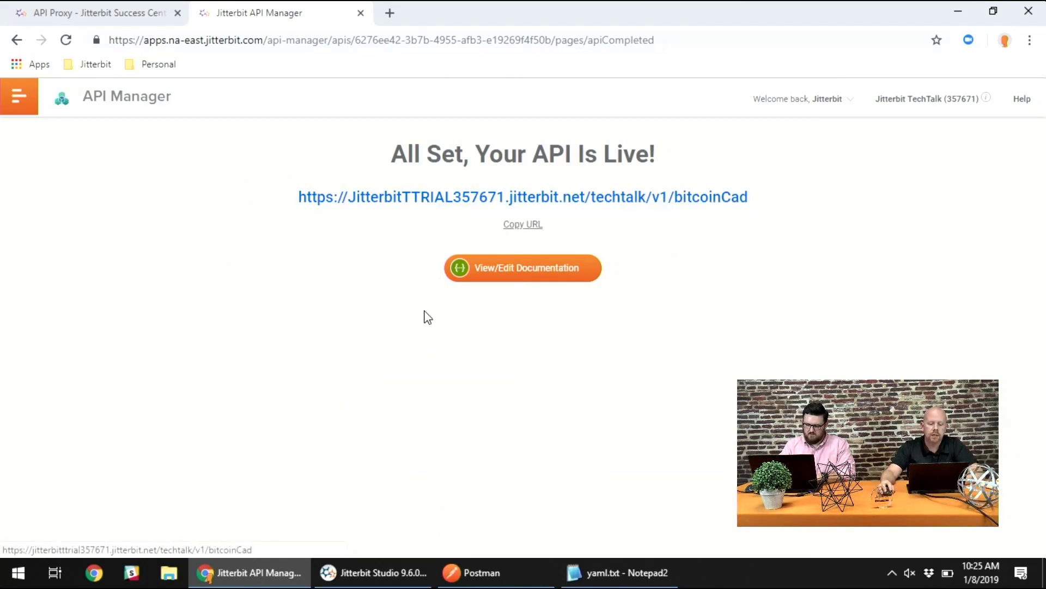
- Open the published API's documentation for editing and regenerate the developer portal documents
left_click(493, 270)
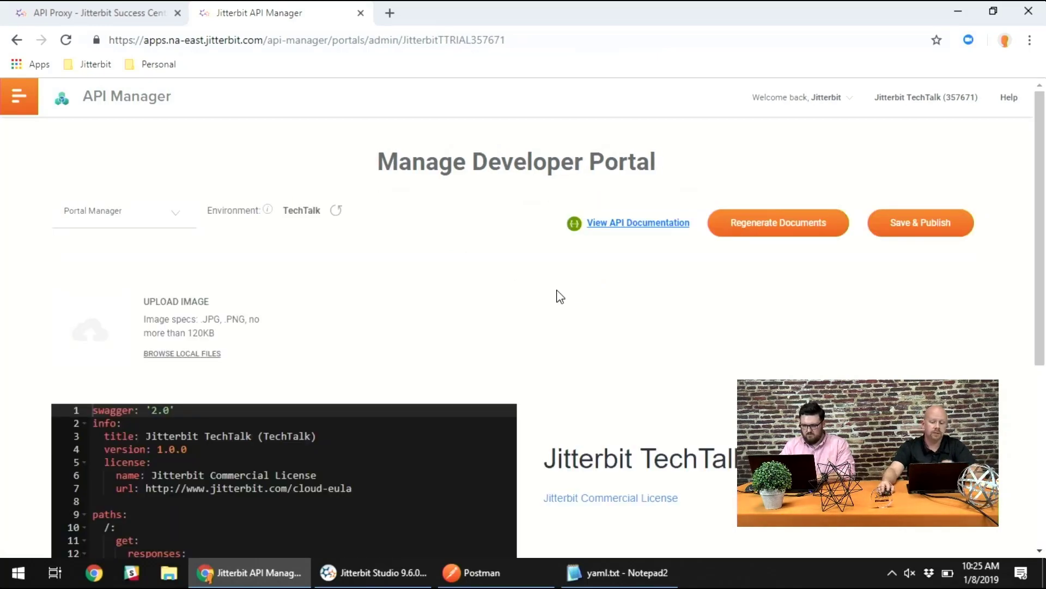
scroll(556, 296, "down", 3)
scroll(556, 297, "down", 1)
scroll(556, 297, "up", 3)
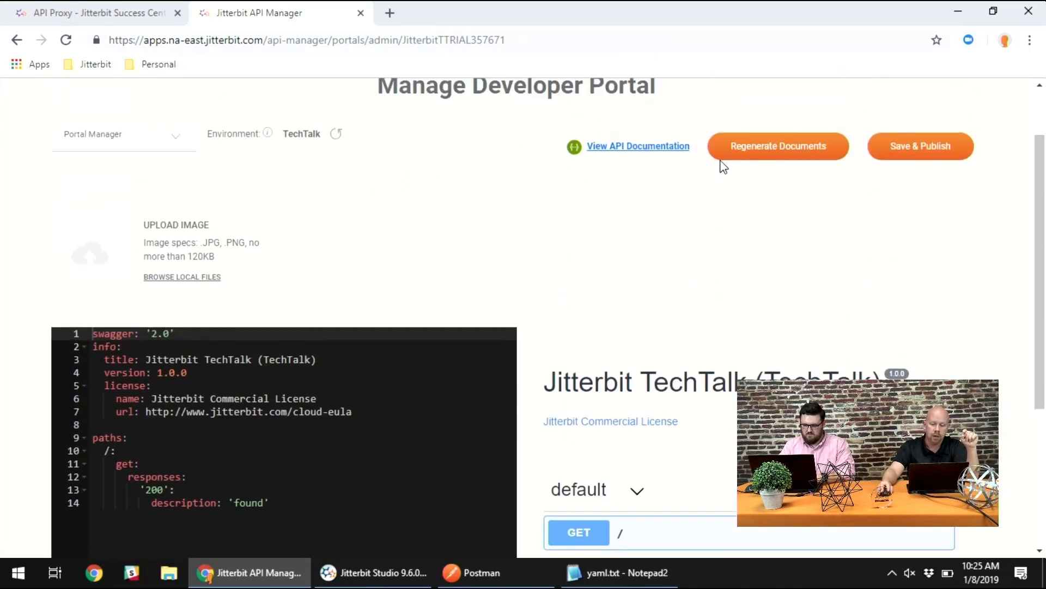
left_click(774, 152)
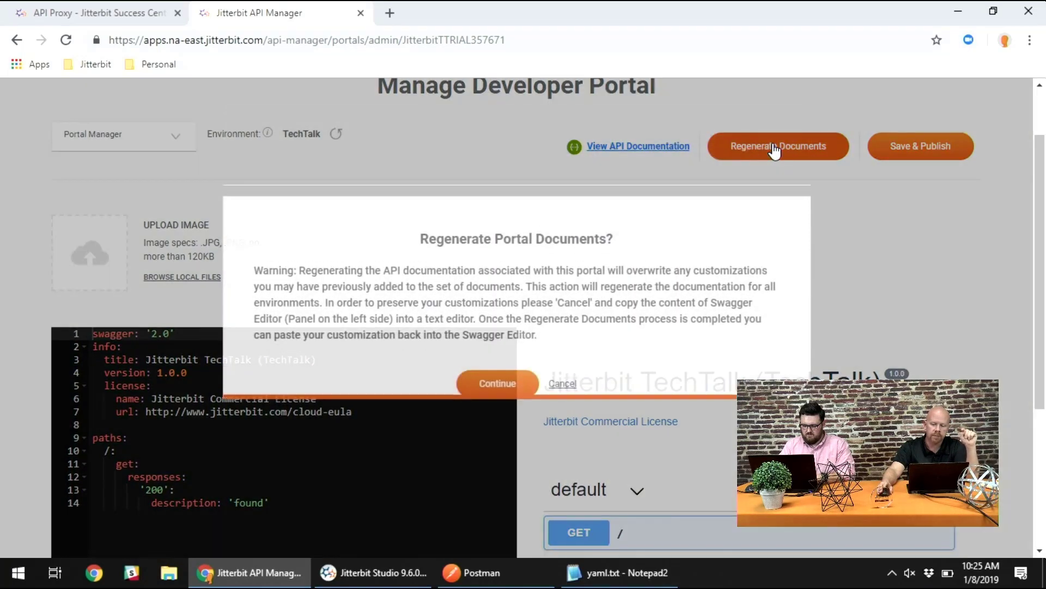
left_click(498, 405)
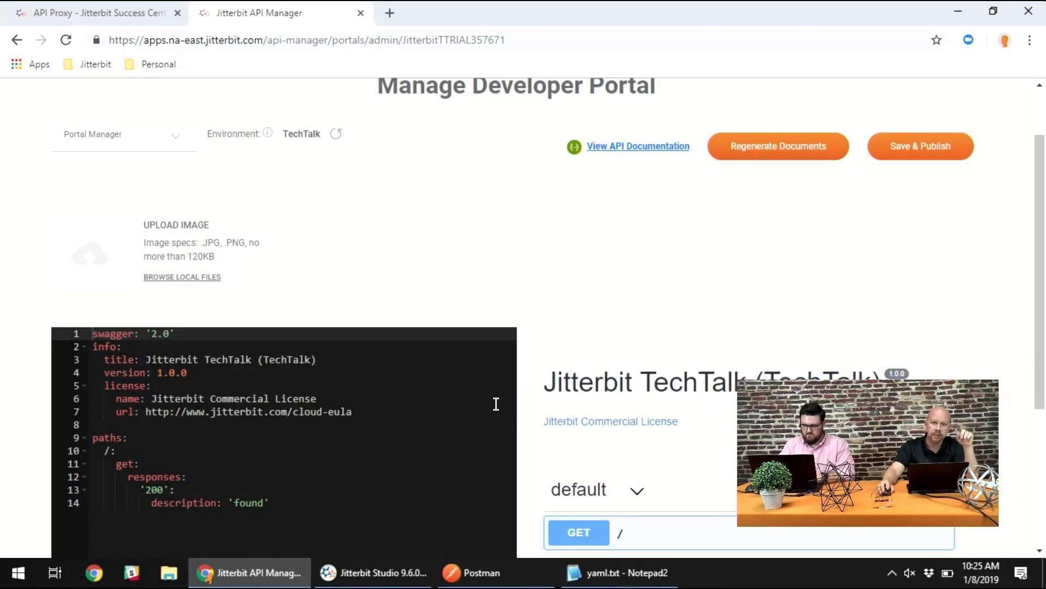
- Expand the GET /techtalk/v1/bitcoinCad endpoint in the documentation preview and execute a test request
scroll(542, 343, "down", 4)
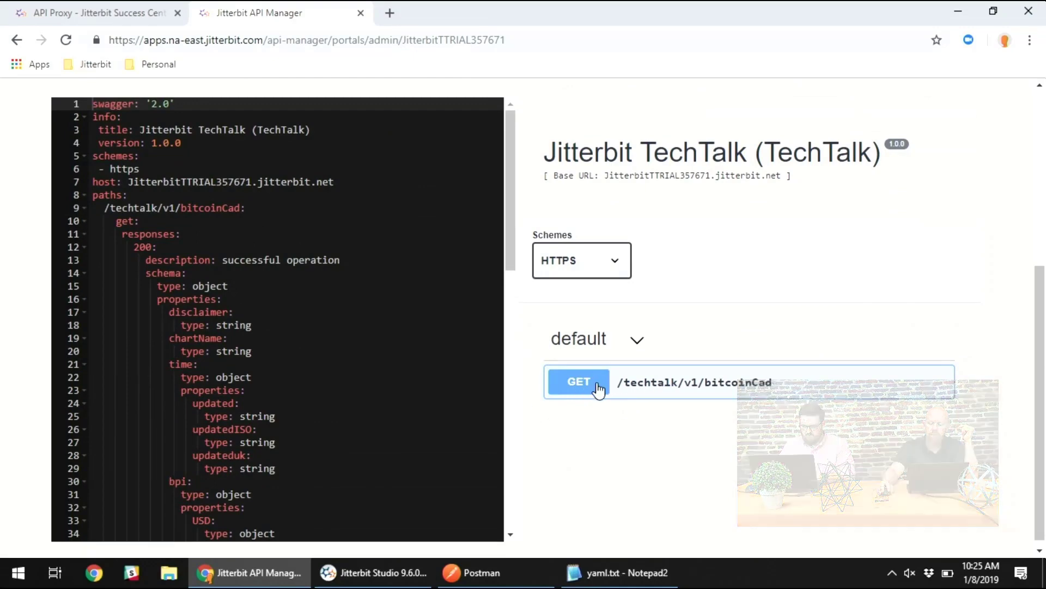
left_click(732, 387)
scroll(969, 303, "down", 4)
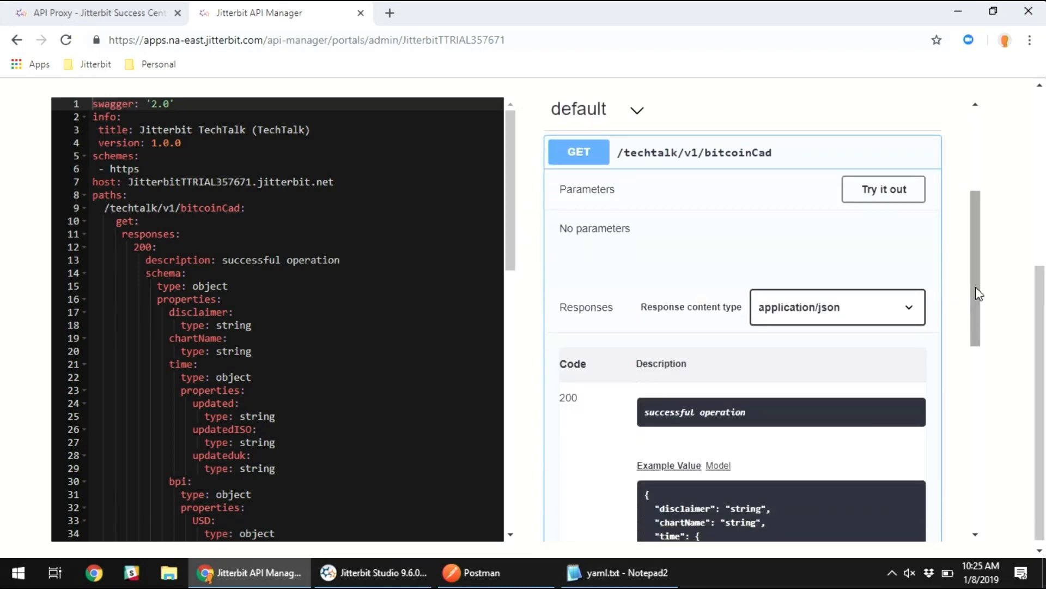
left_click(900, 187)
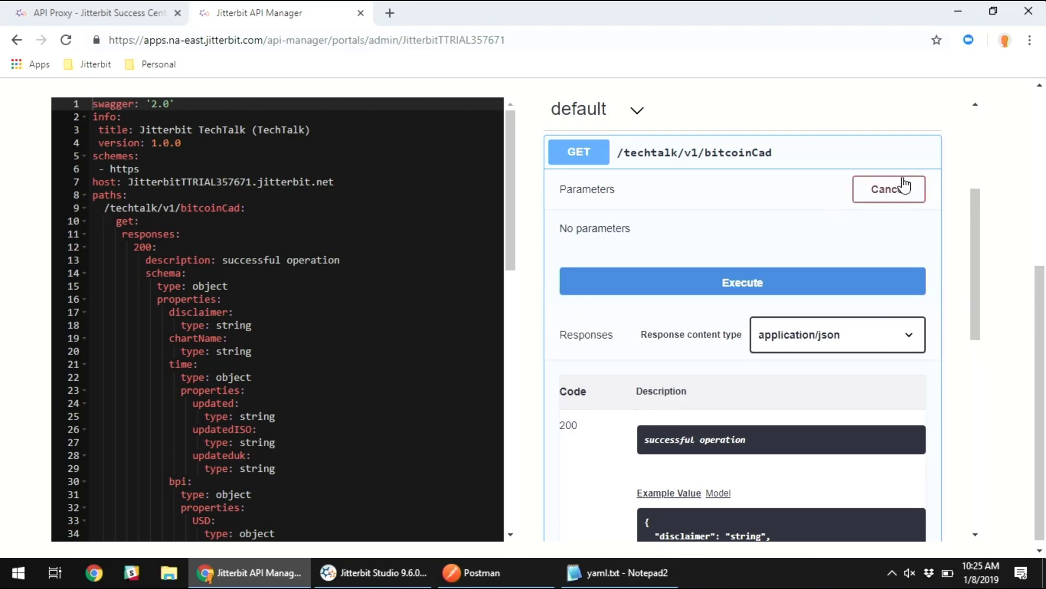
left_click(757, 280)
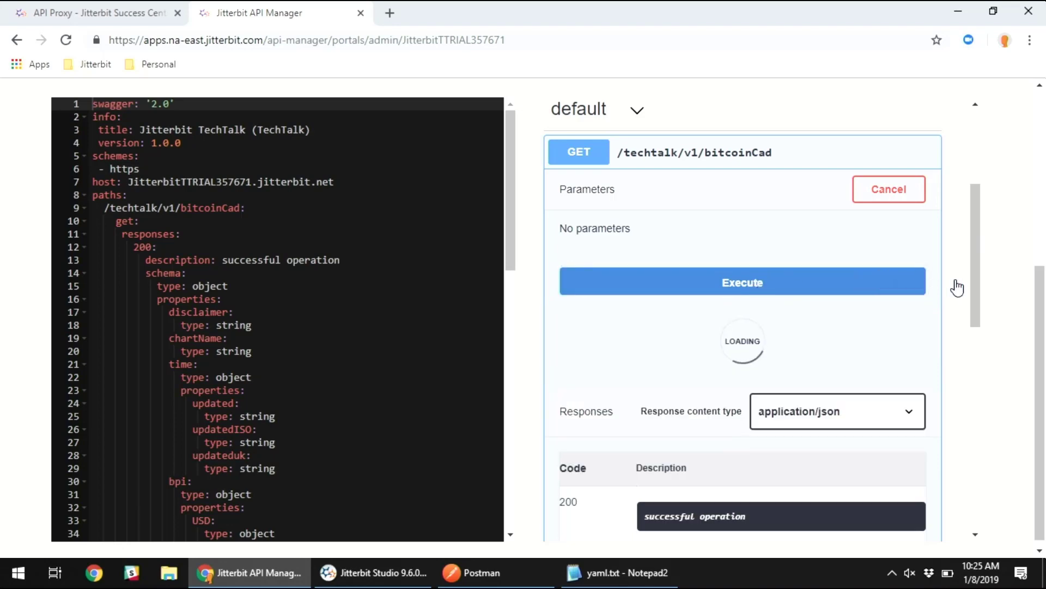
- Examine the response body of the test request, comparing the CAD entry and its rate with the USD rate
scroll(927, 303, "down", 5)
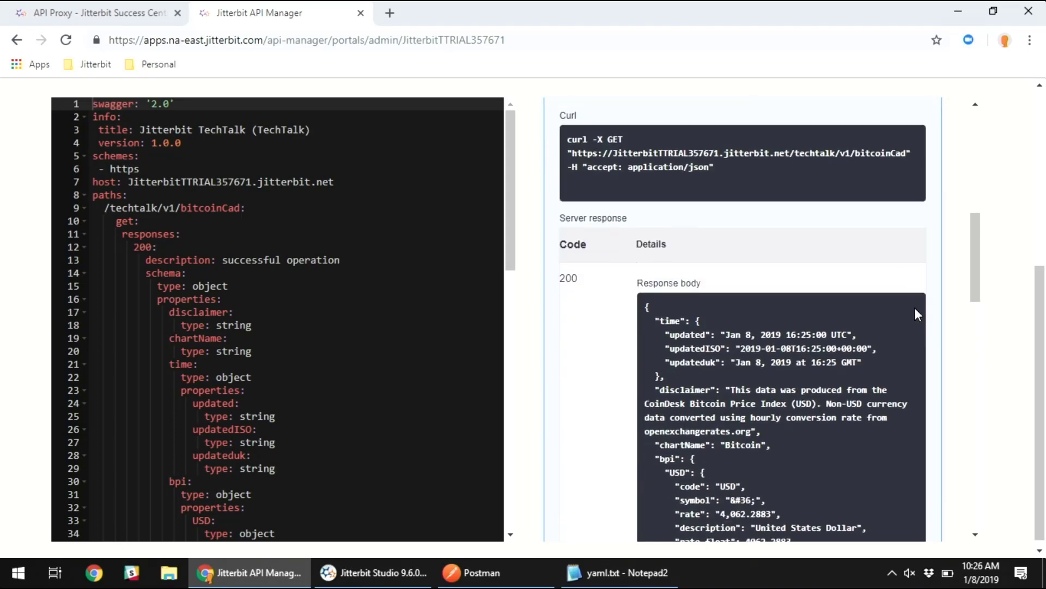
scroll(914, 308, "down", 3)
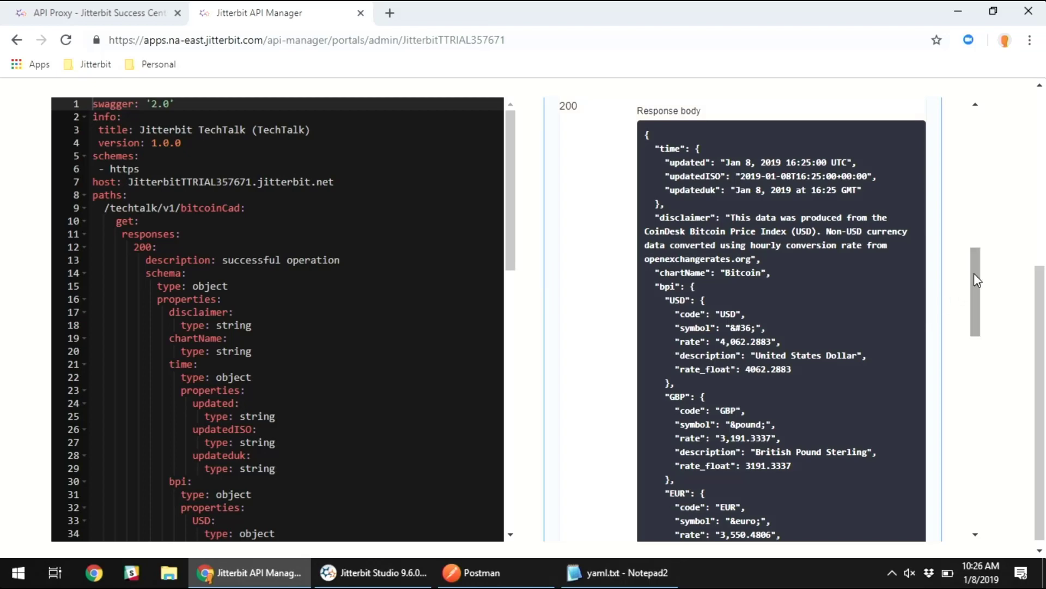
left_click_drag(975, 274, 965, 300)
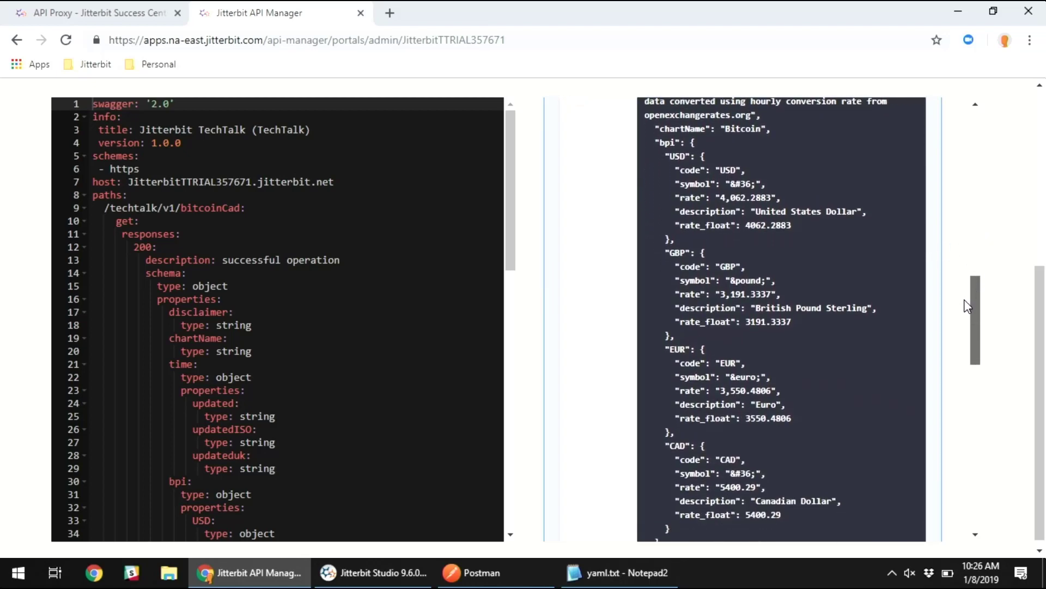
left_click_drag(670, 439, 762, 453)
left_click(771, 441)
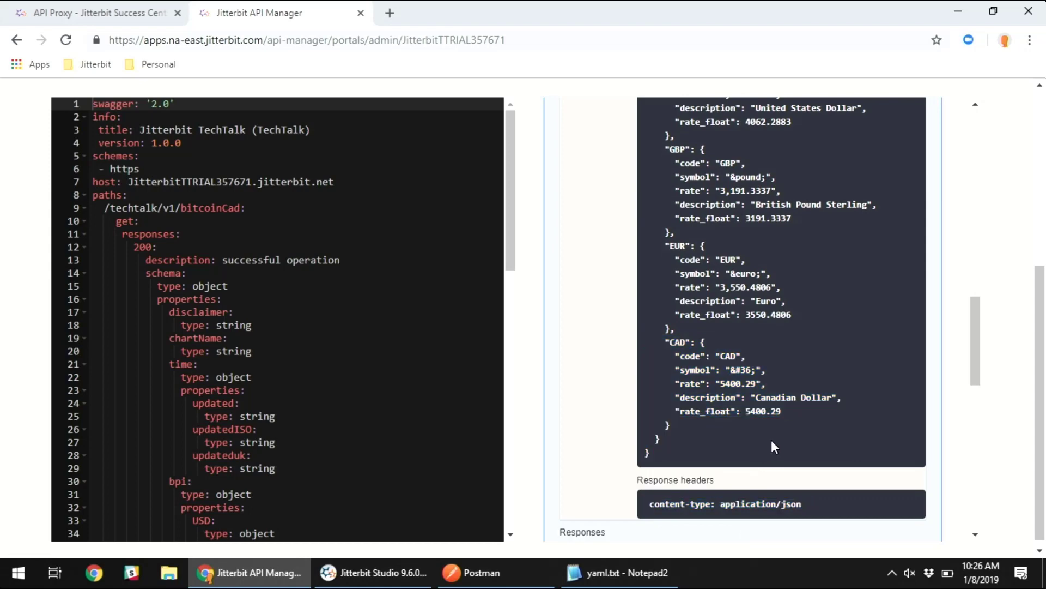
left_click_drag(747, 412, 782, 419)
scroll(781, 435, "up", 2)
left_click_drag(746, 198, 792, 199)
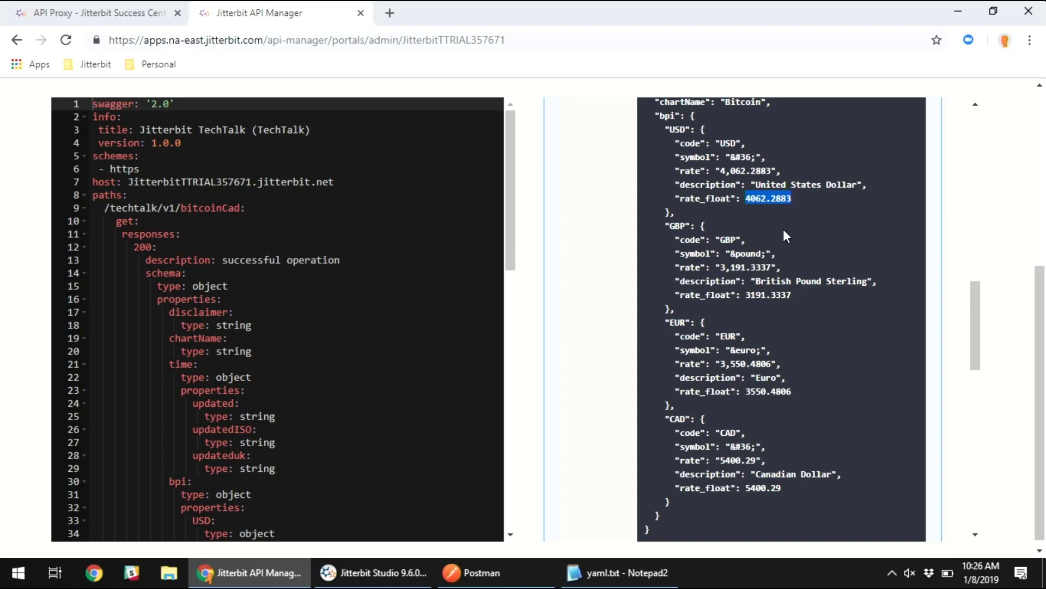
left_click_drag(747, 487, 783, 491)
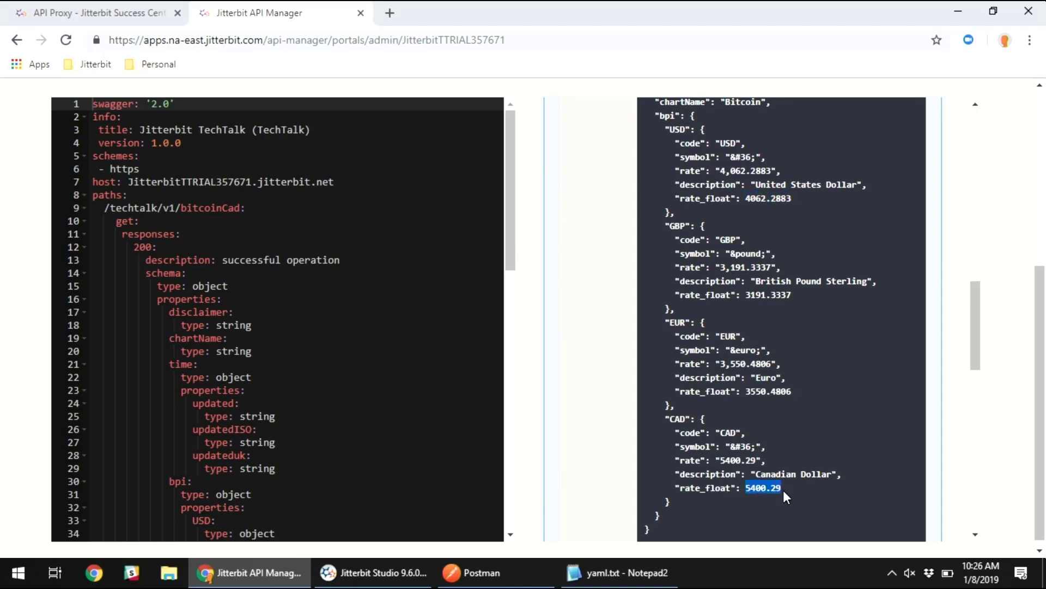
left_click(803, 519)
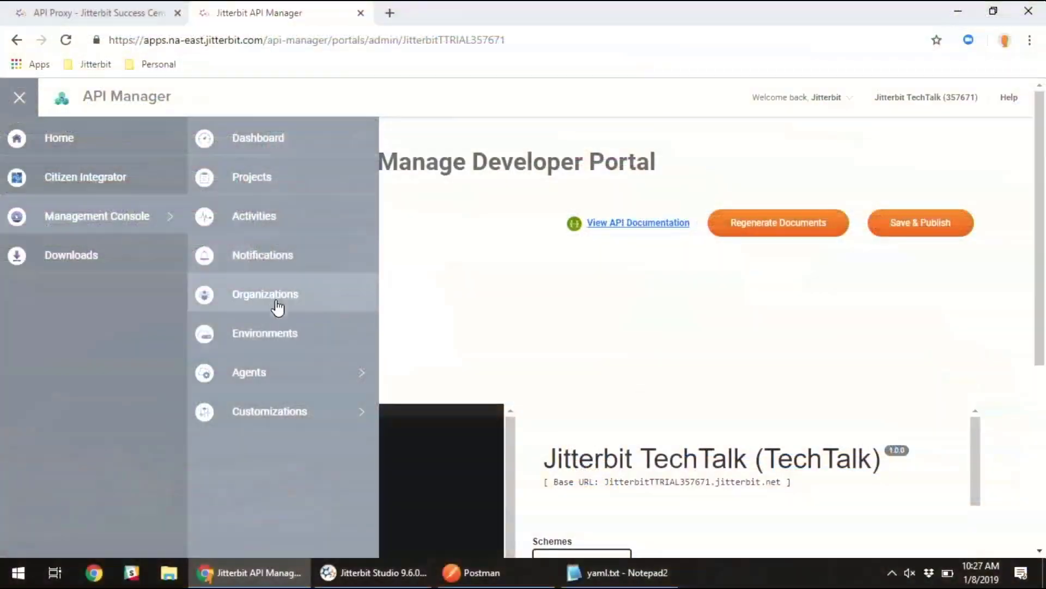
- Try to open the Management Console's notifications and log back in with the account password
left_click(255, 257)
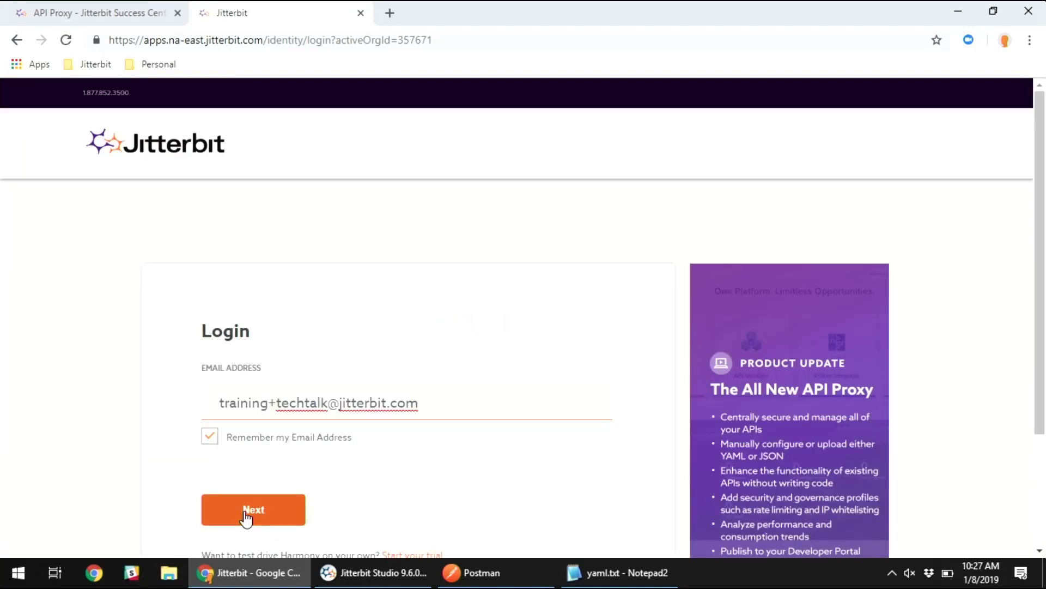
left_click(246, 518)
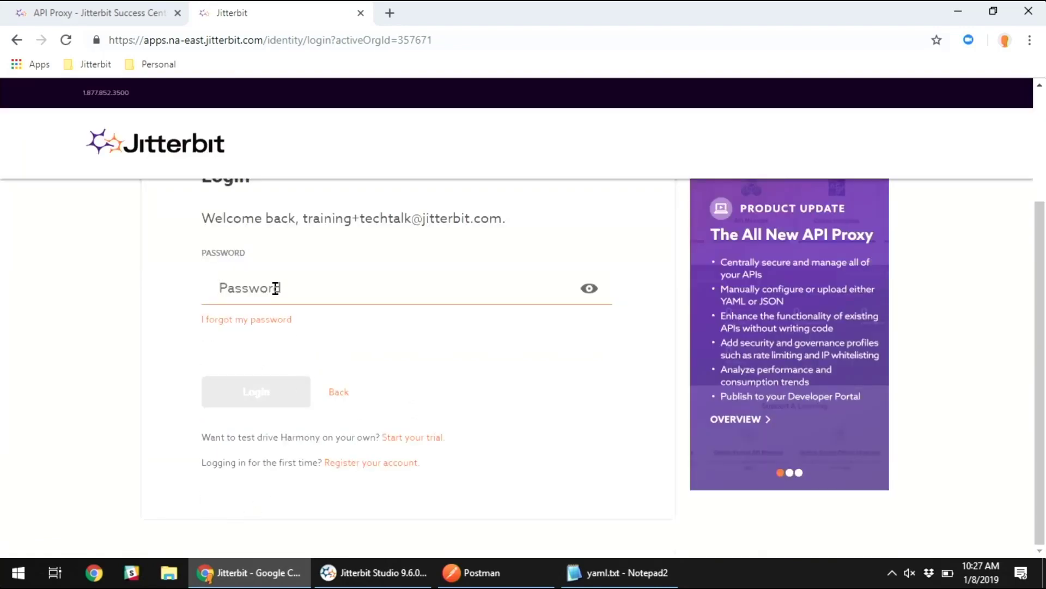
type("*")
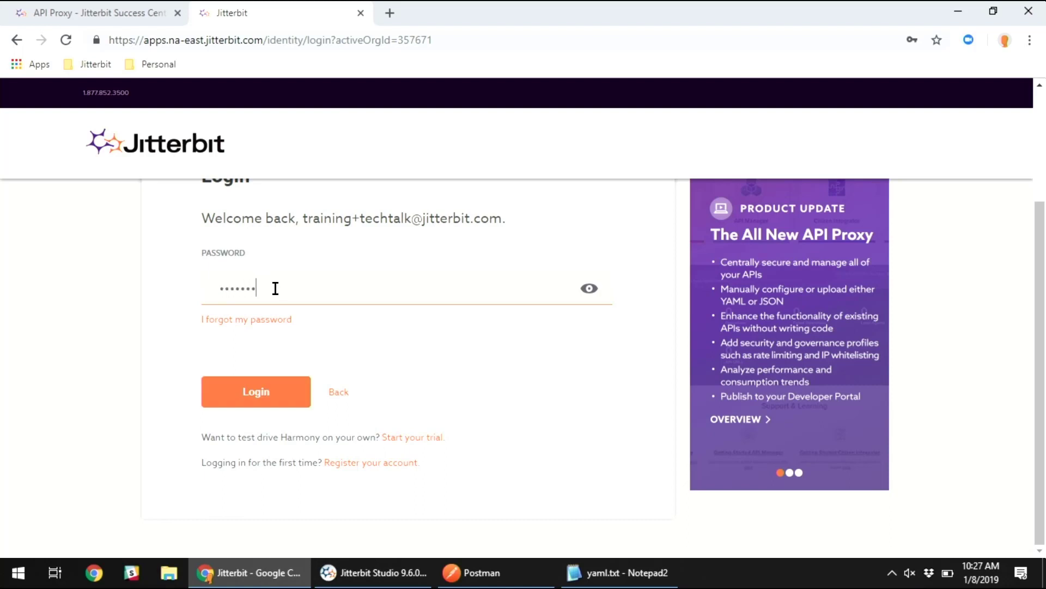
type("******")
key("BackSpace")
key("BackSpace")
key("BackSpace")
key("BackSpace")
key("BackSpace")
key("BackSpace")
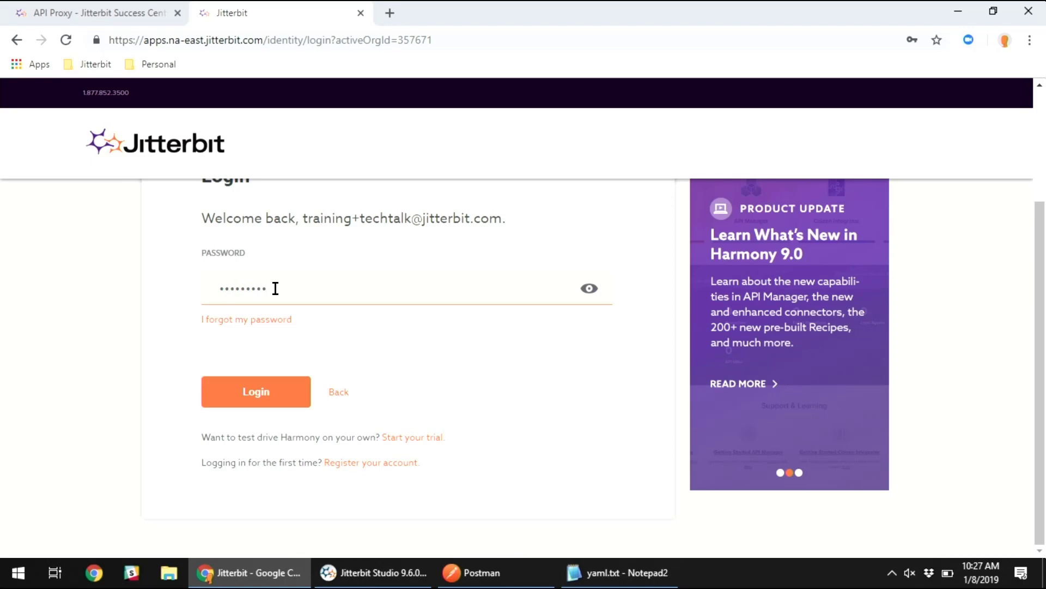
key("Return")
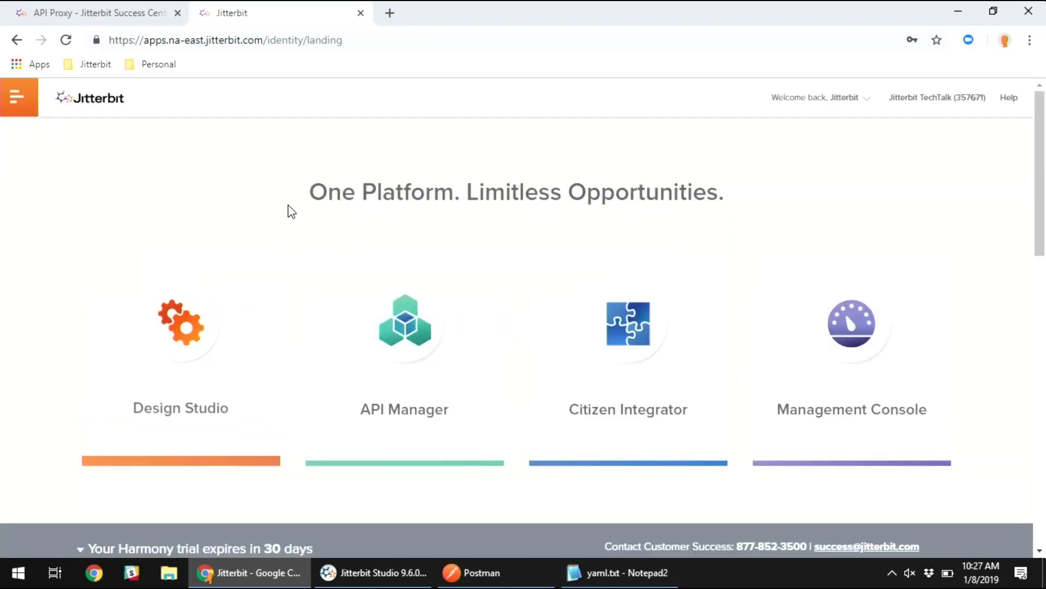
- Open the Notifications page of the Management Console
left_click(860, 326)
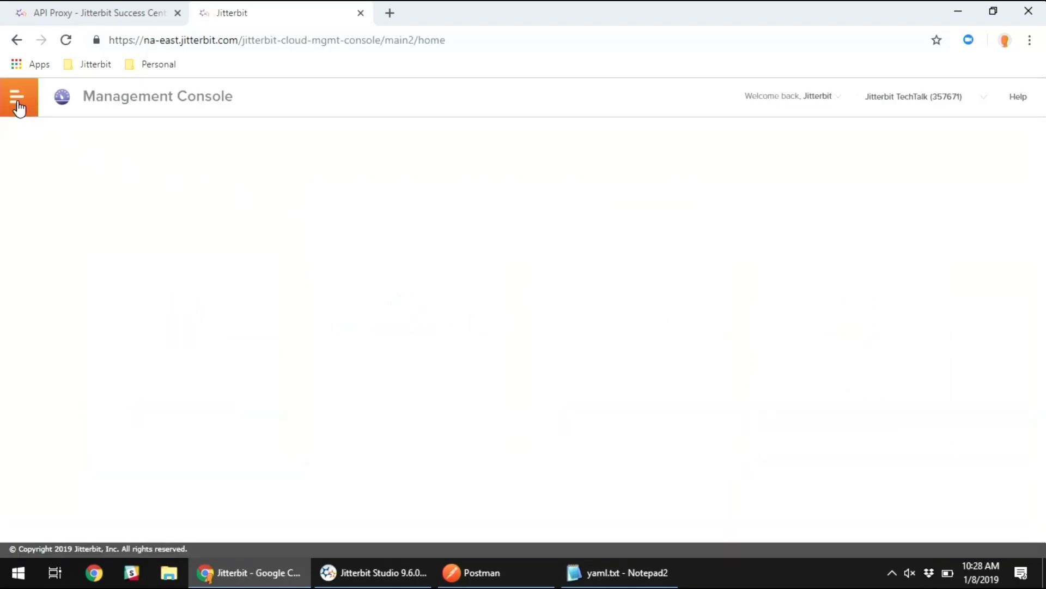
left_click(16, 101)
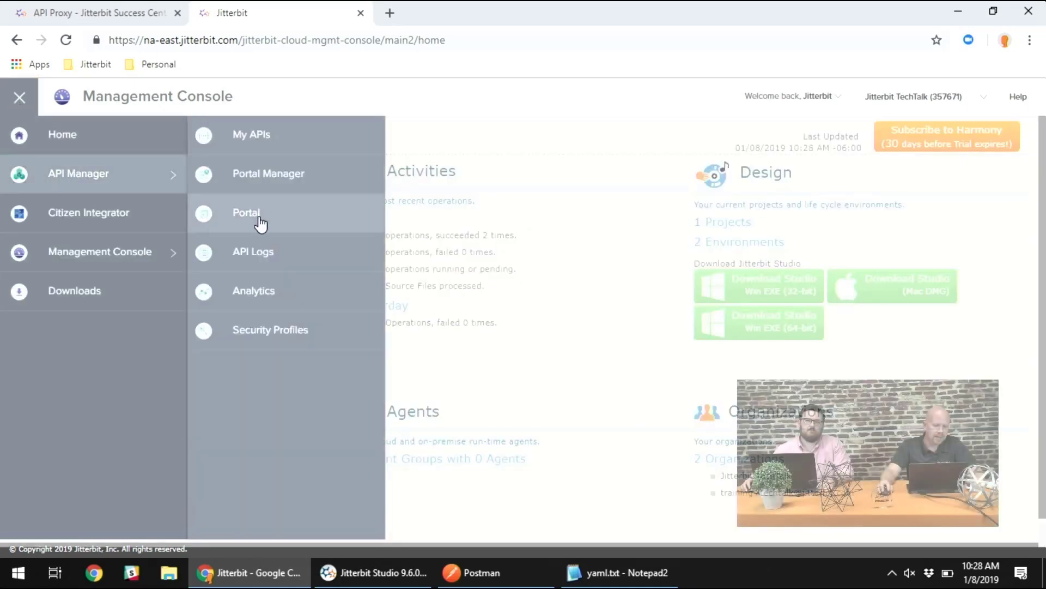
mouse_move(83, 248)
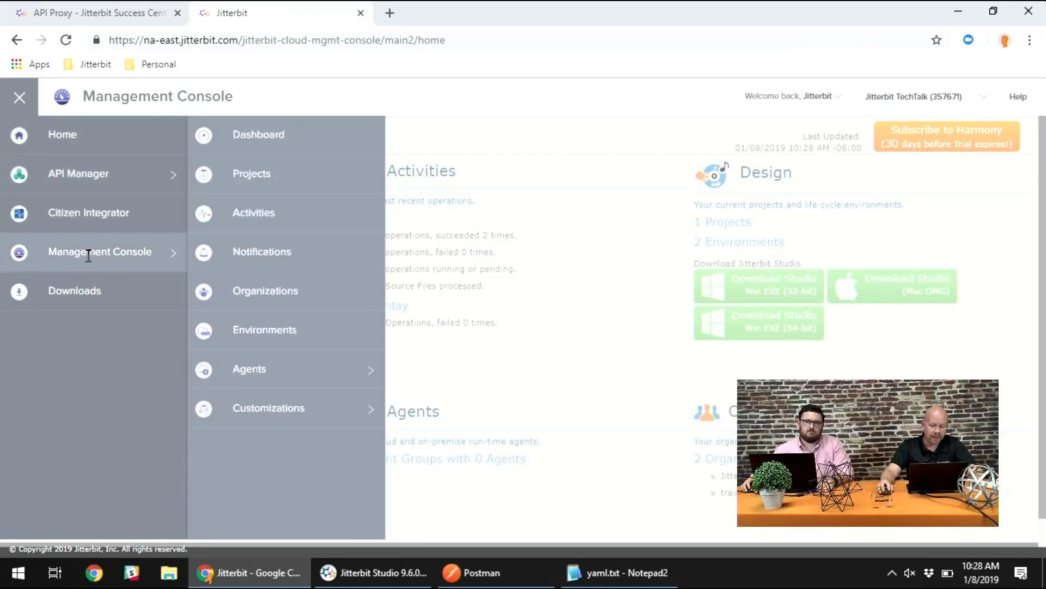
left_click(278, 252)
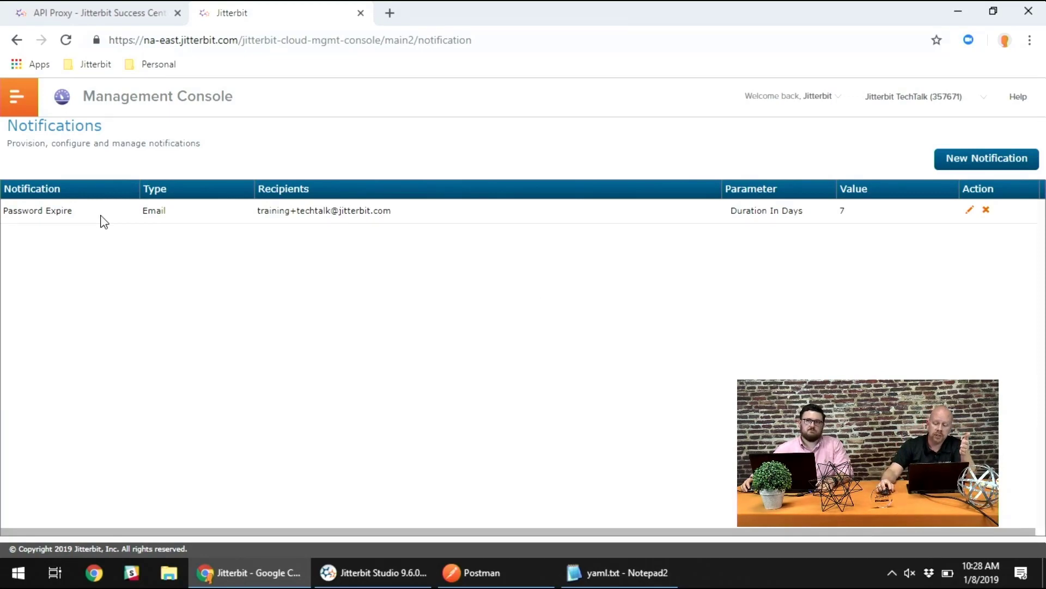
- Examine the available notification types and the Agent Down settings in a new notification, and discard it without saving
left_click(986, 161)
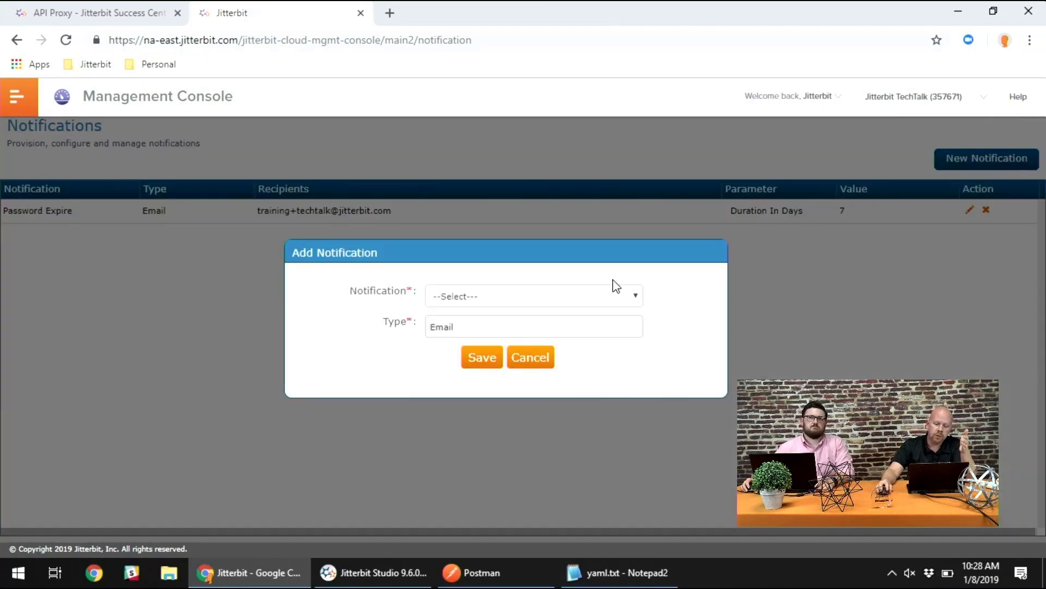
left_click(563, 297)
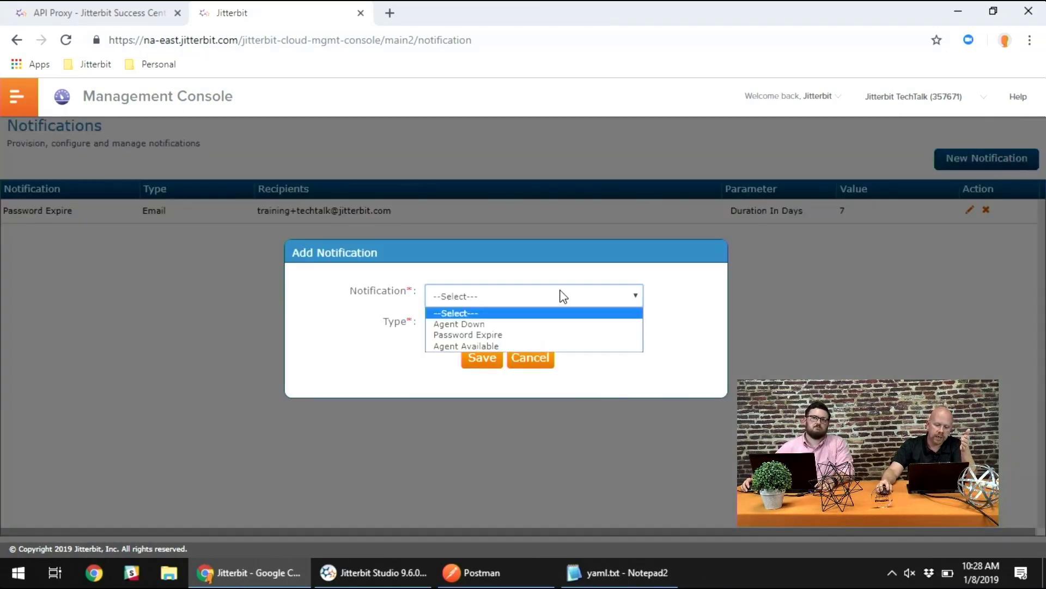
left_click(499, 326)
left_click(465, 328)
left_click(458, 349)
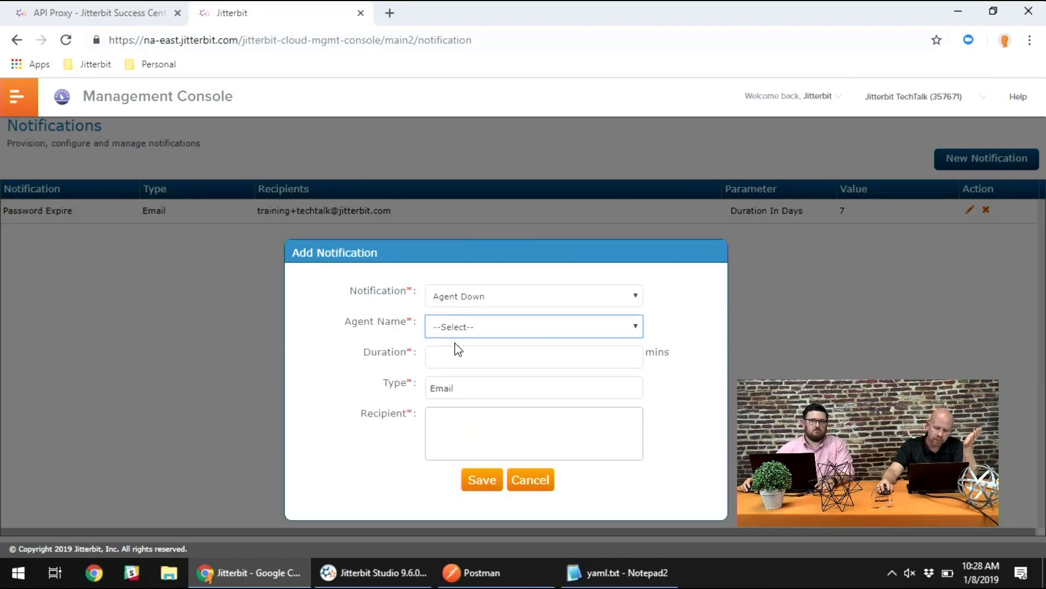
left_click(475, 333)
left_click_drag(386, 342, 392, 341)
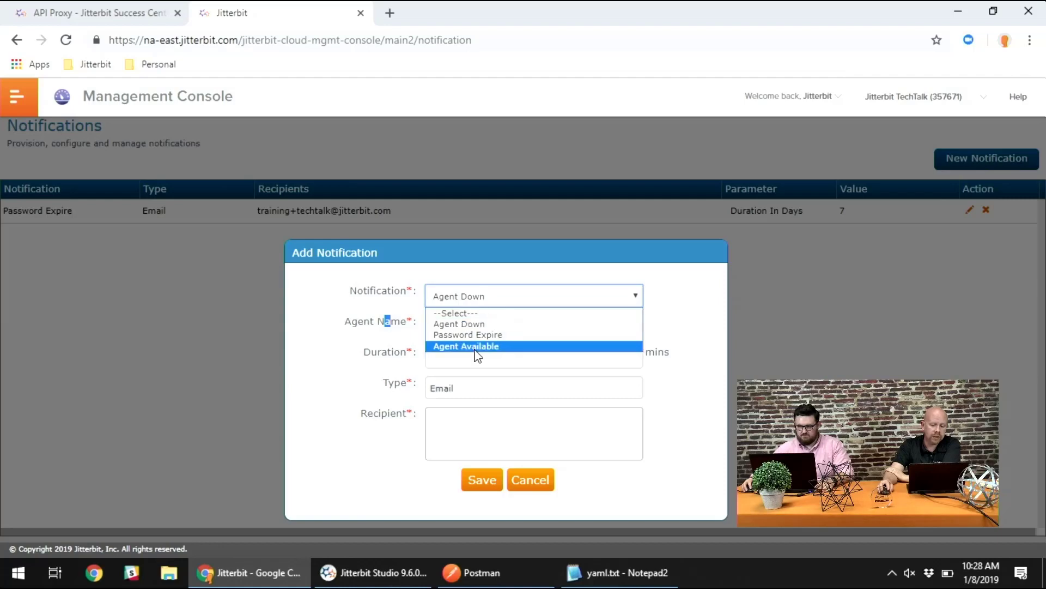
left_click(567, 485)
left_click(541, 483)
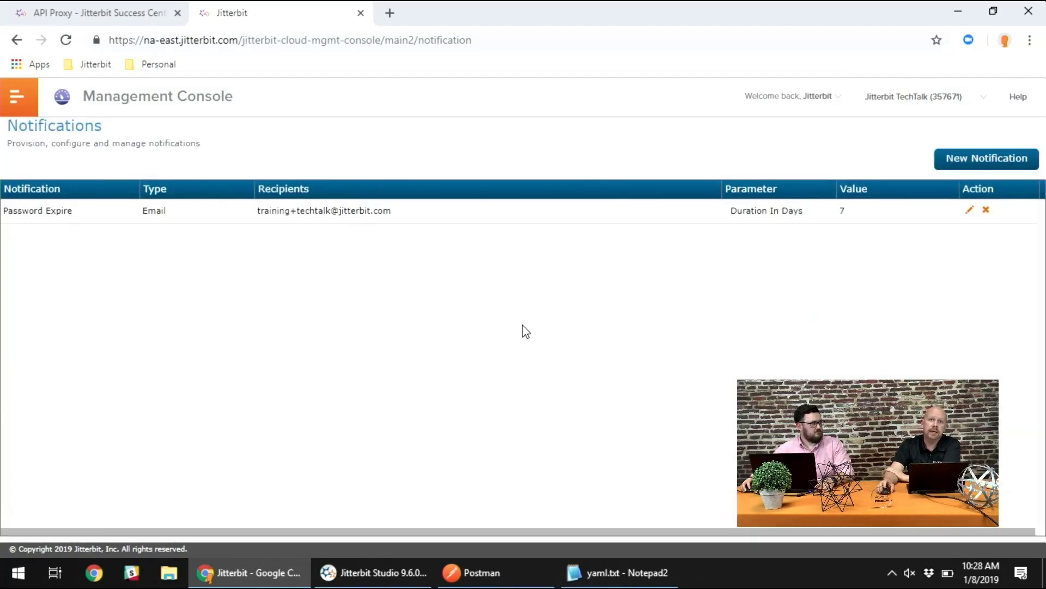
- Return from the Notifications page to the Jitterbit home page
left_click(24, 103)
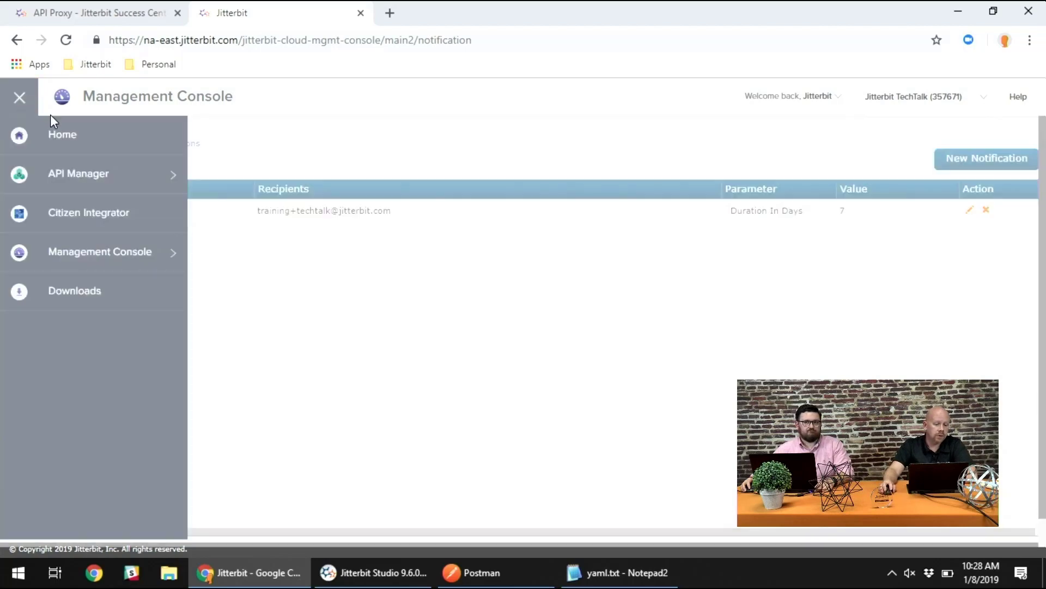
left_click(57, 133)
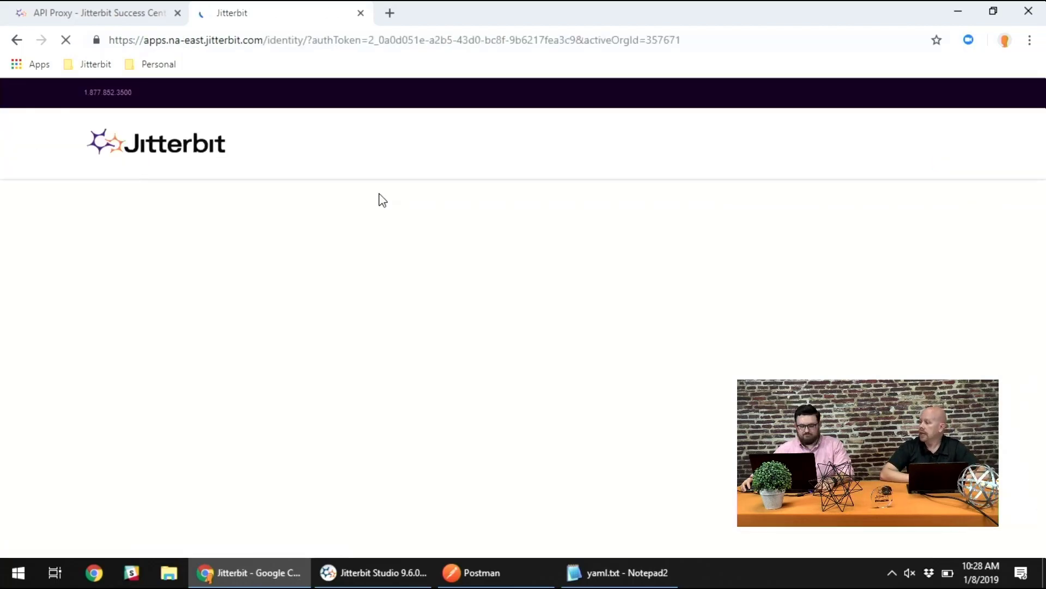